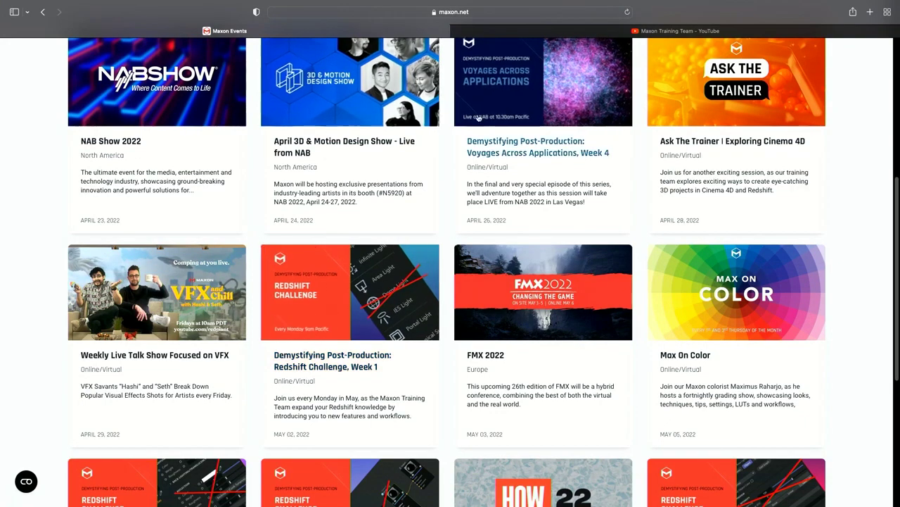
Browse the Maxon Training Team YouTube channel down to the Redshift and Demystifying Post-Production Webinars playlists
left_click(577, 31)
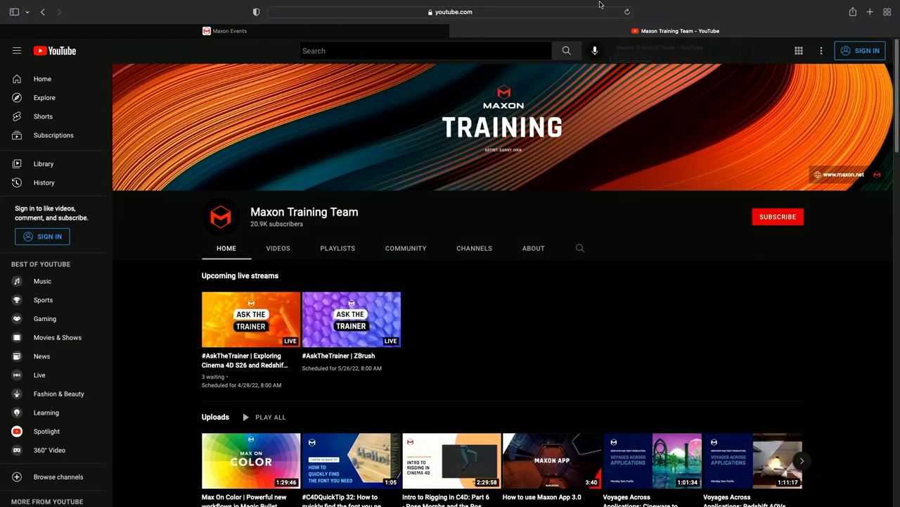
scroll(379, 393, "down", 1)
scroll(380, 393, "down", 8)
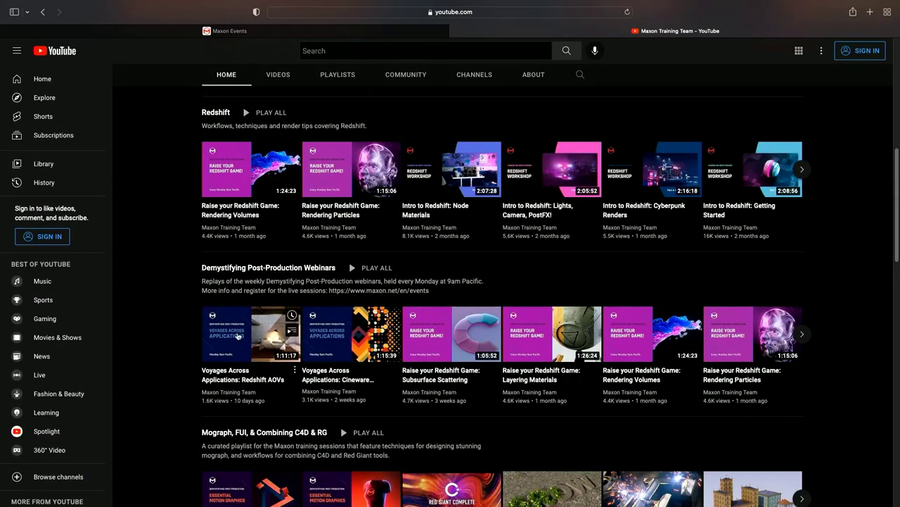
Switch to Premiere Pro and shrink the Tools and Essential Graphics panels to widen the timeline and program monitor
mouse_move(364, 501)
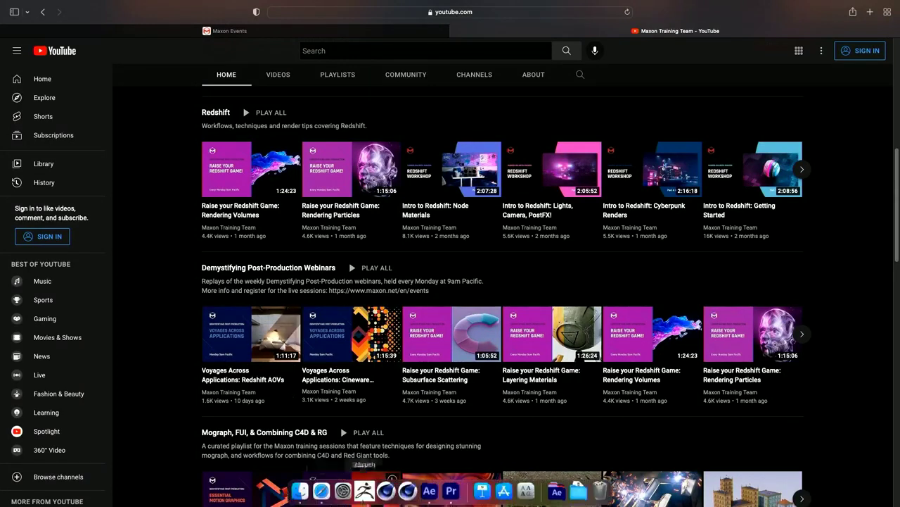
left_click(451, 491)
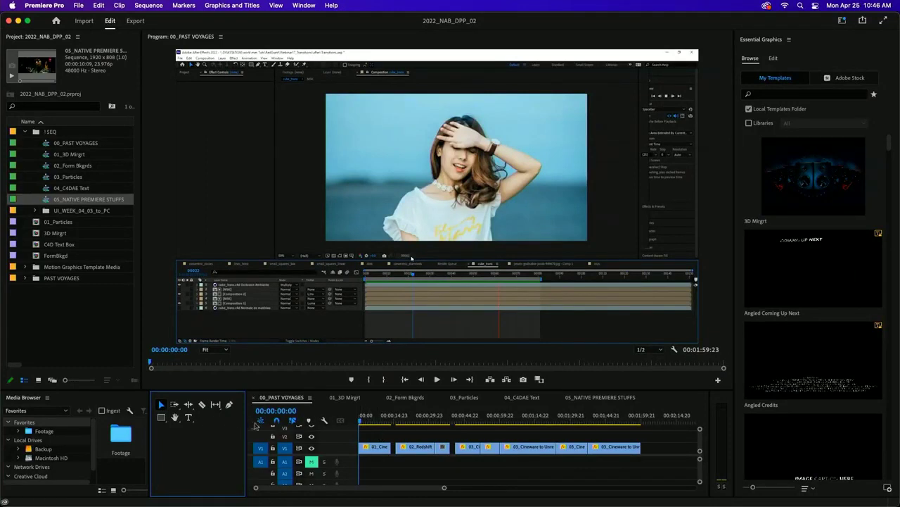
left_click_drag(246, 426, 166, 434)
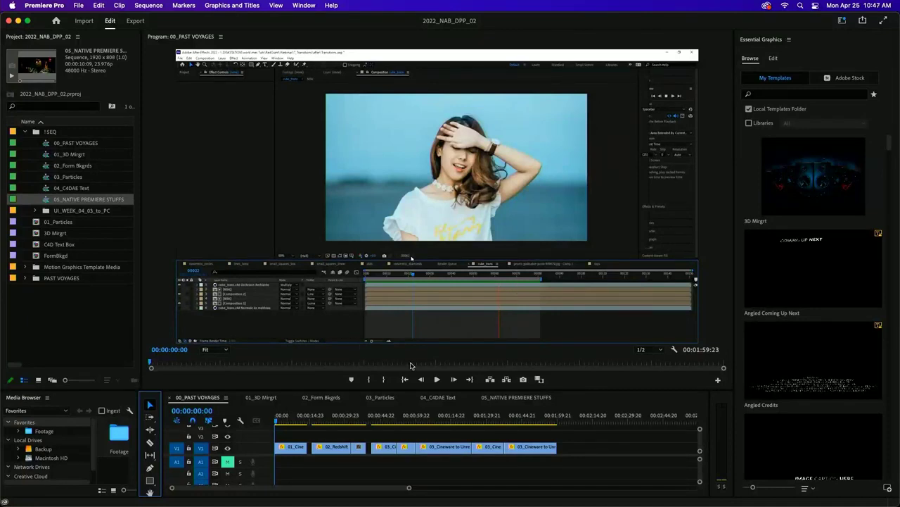
left_click_drag(734, 231, 770, 227)
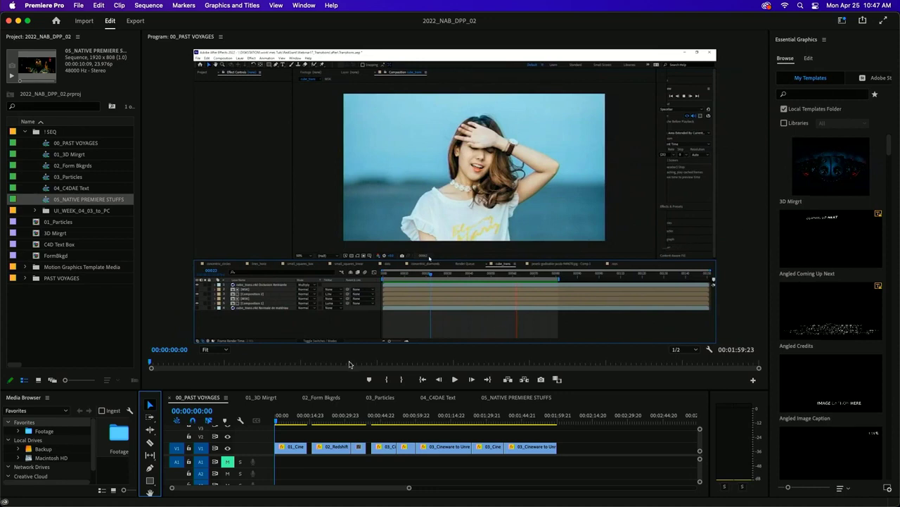
Scrub and play through the 00_PAST VOYAGES sequence to review the recap clips up to about 00:01:39:09
left_click(281, 419)
left_click_drag(280, 418, 399, 419)
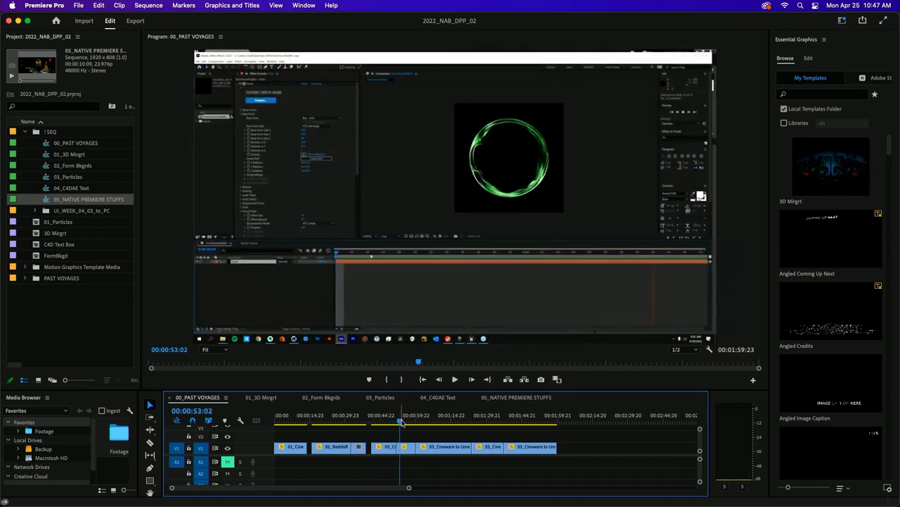
key("space")
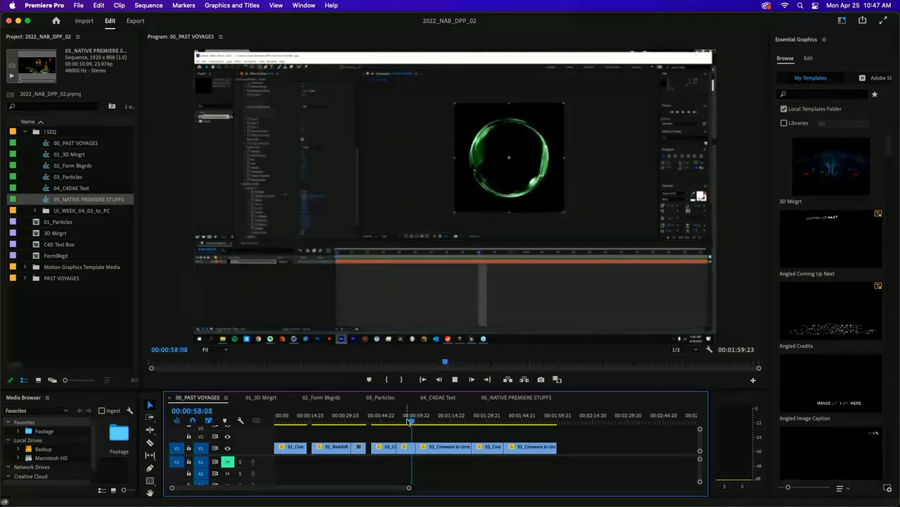
left_click_drag(415, 420, 510, 416)
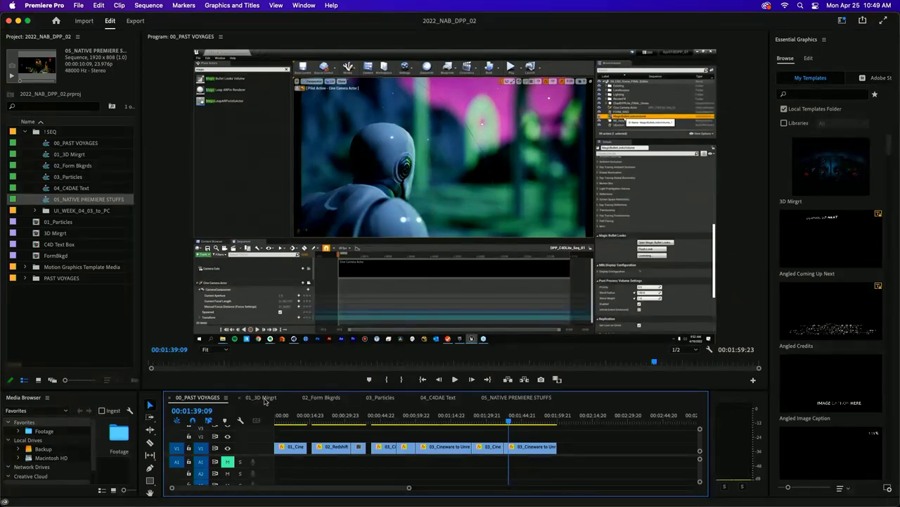
Switch to After Effects and open the composition 01a Mir 3D Objects - START
mouse_move(366, 492)
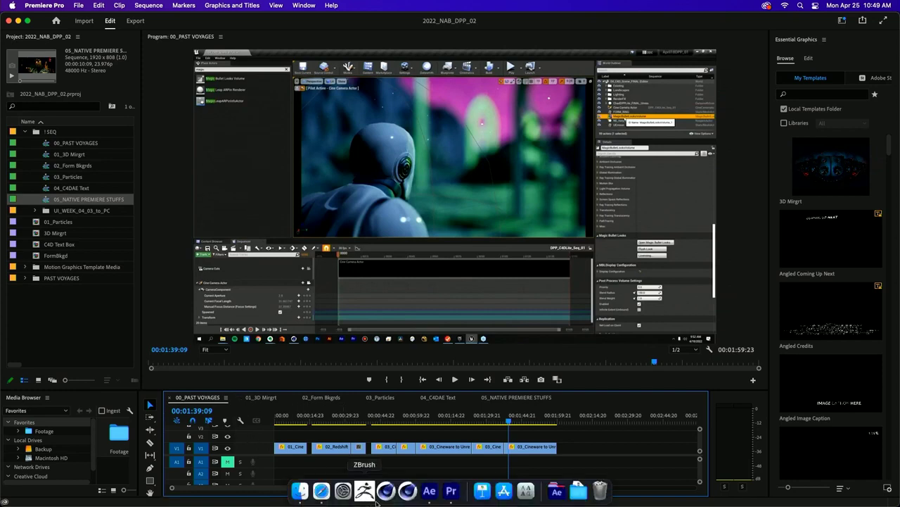
left_click(430, 491)
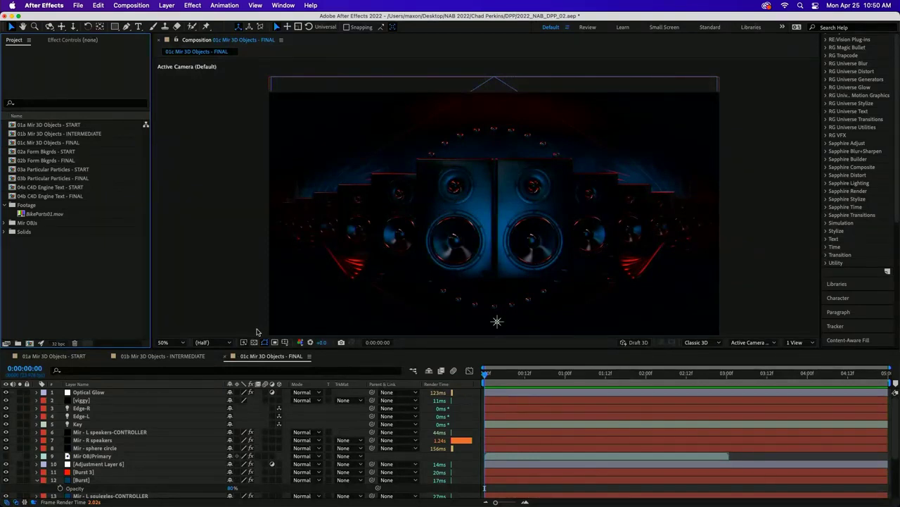
left_click(54, 356)
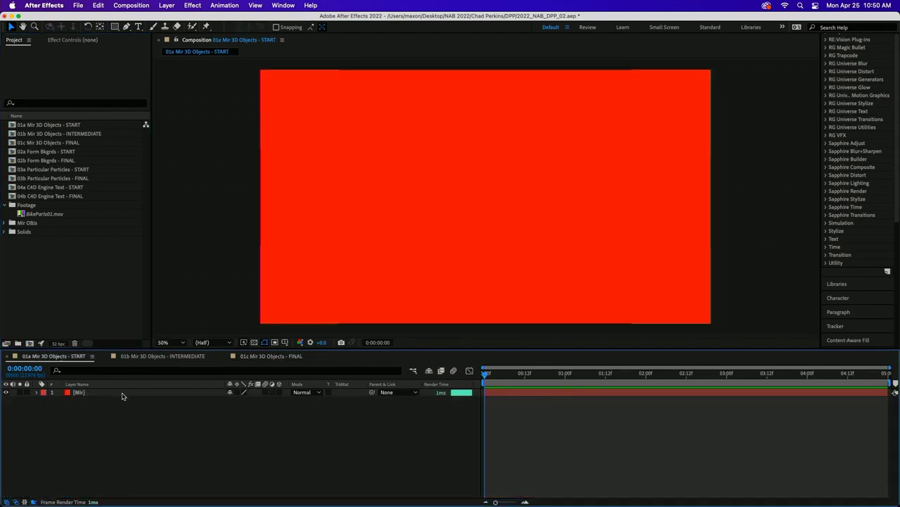
Find the Trapcode Mir 3 effect by searching for "mir" and apply it to the Mir solid layer
left_click(127, 393)
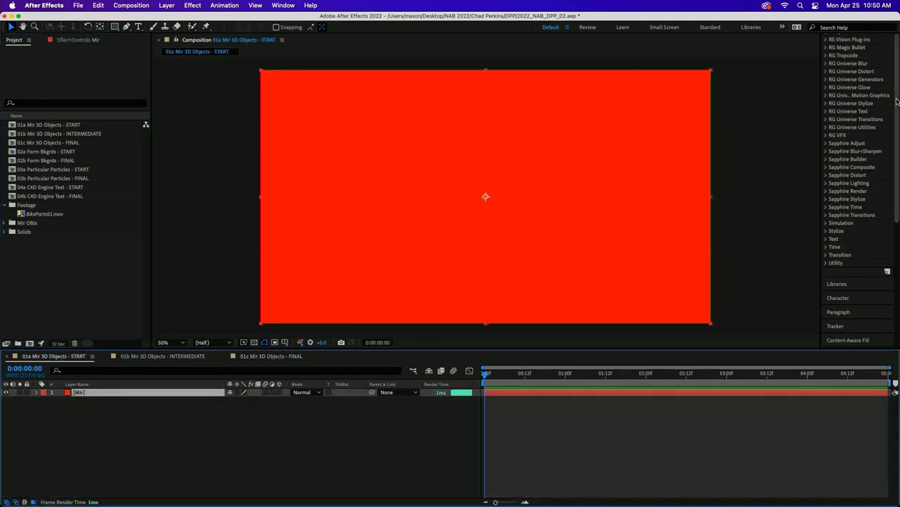
scroll(875, 66, "up", 5)
left_click(858, 93)
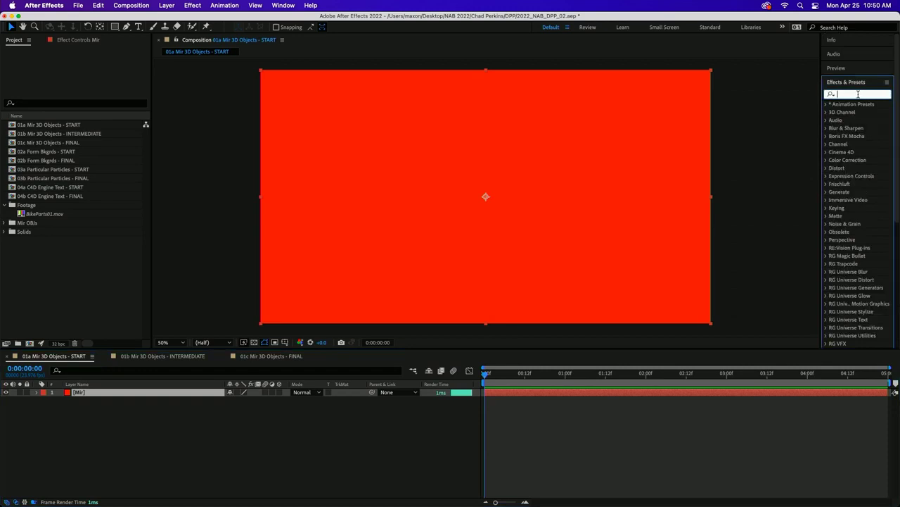
type("mir")
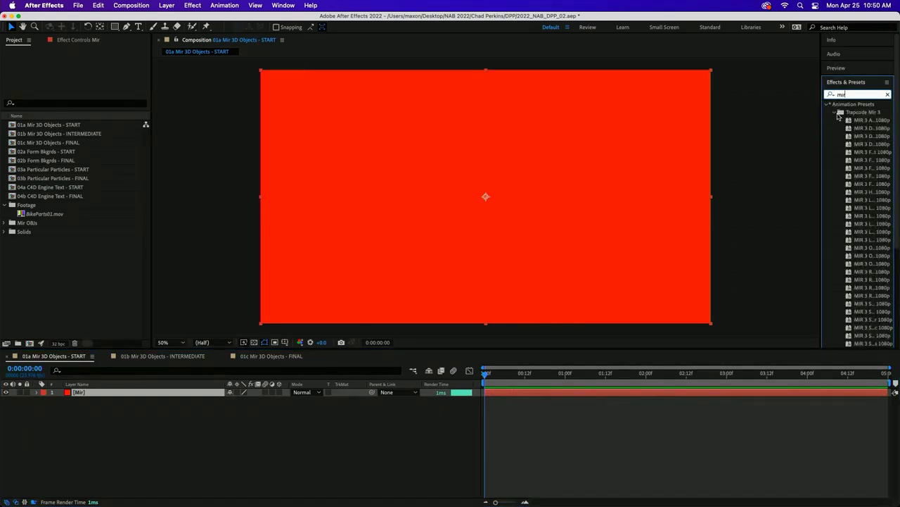
left_click(835, 112)
left_click_drag(856, 146, 614, 185)
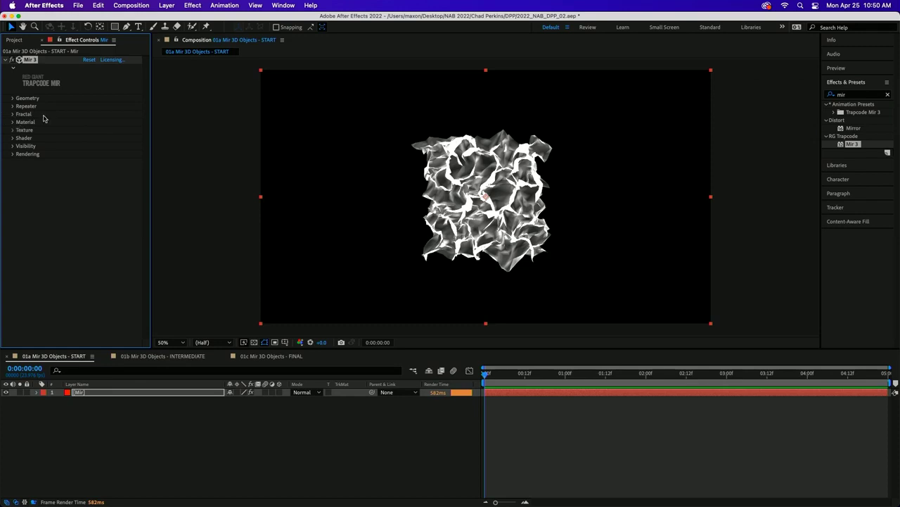
Set Mir's Base Geometry to 3D Model and choose the Speaker model from the 3D model library
left_click(12, 97)
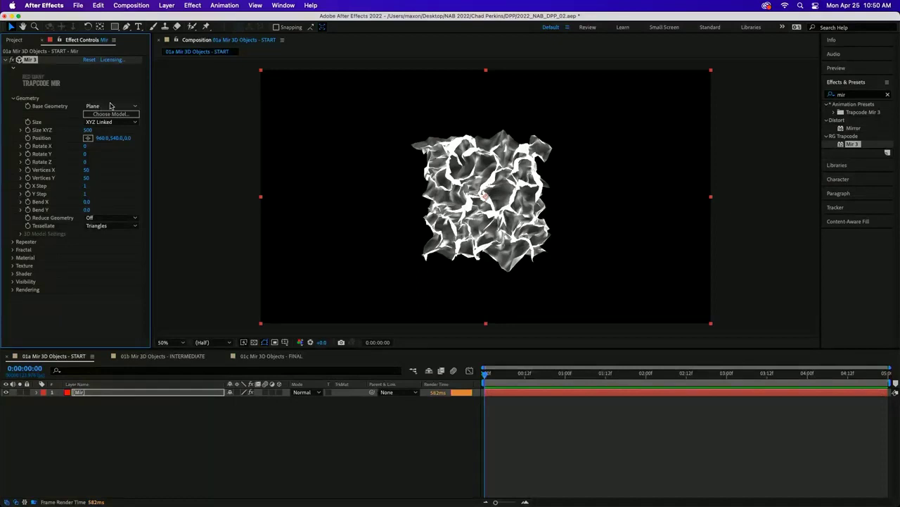
left_click(92, 107)
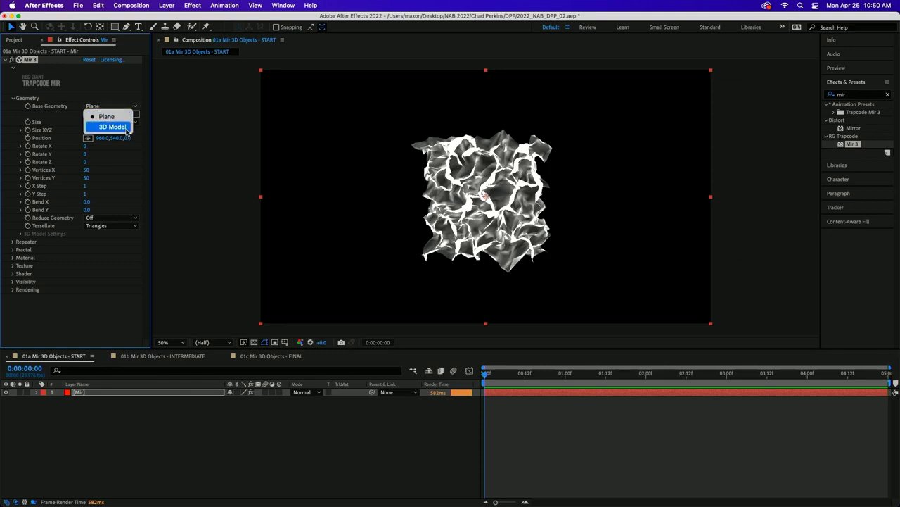
left_click(118, 126)
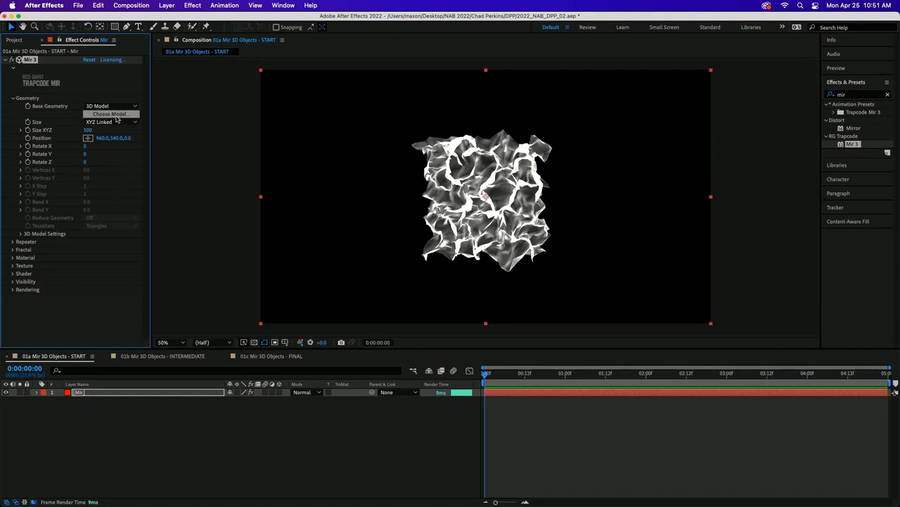
left_click(118, 114)
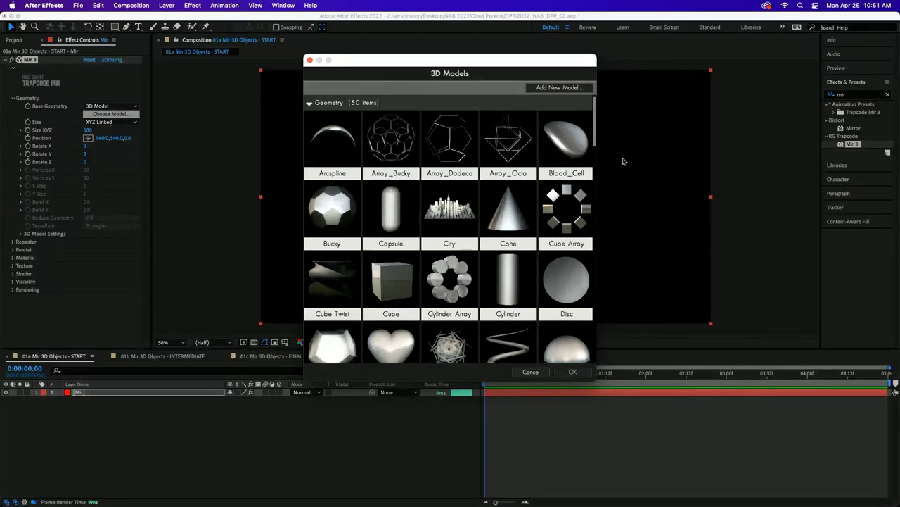
left_click_drag(594, 122, 631, 291)
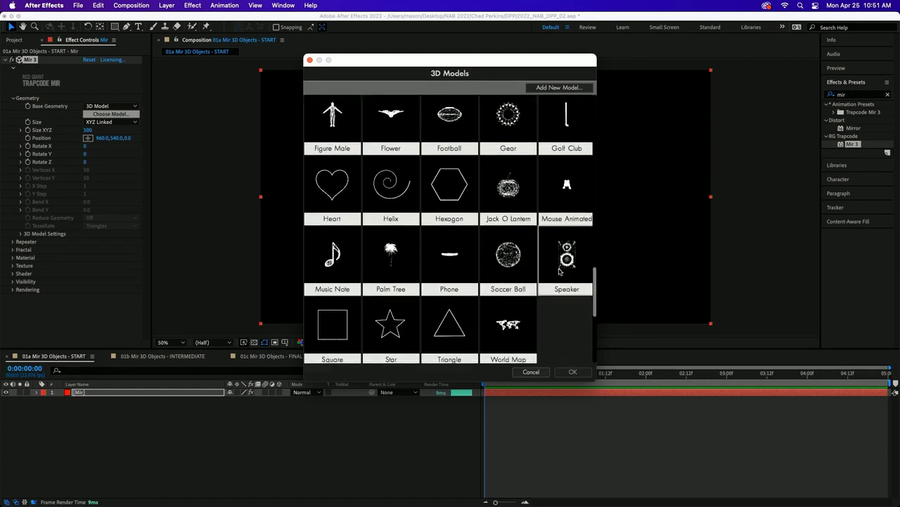
left_click(563, 276)
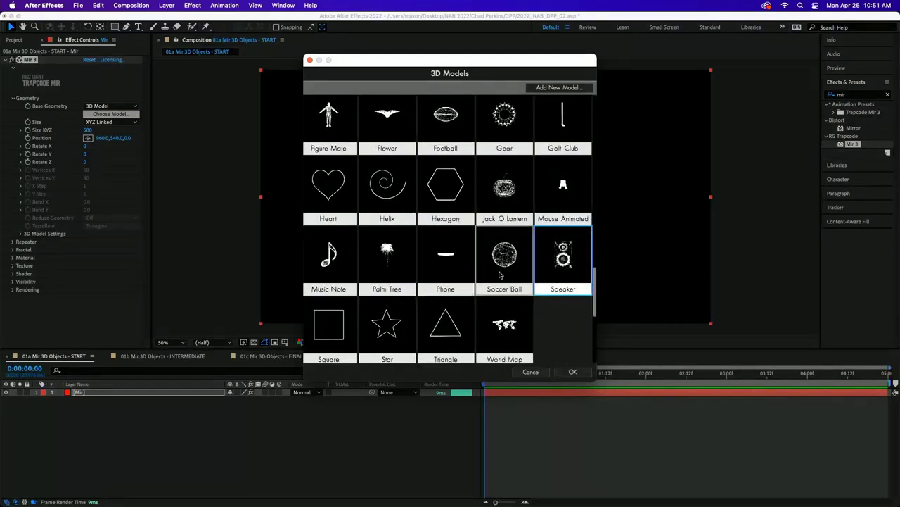
left_click(573, 371)
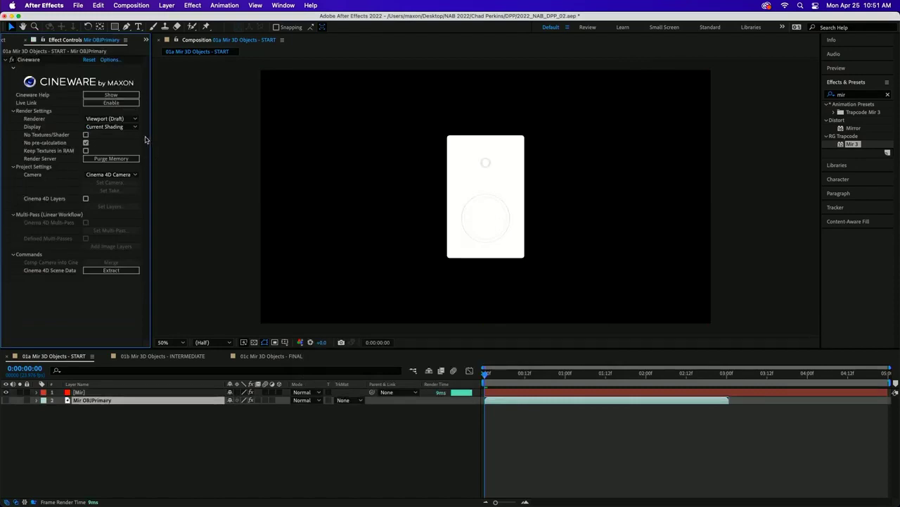
Widen the Effect Controls panel and add a two-node camera with the 50mm preset to the composition
left_click_drag(151, 136, 191, 134)
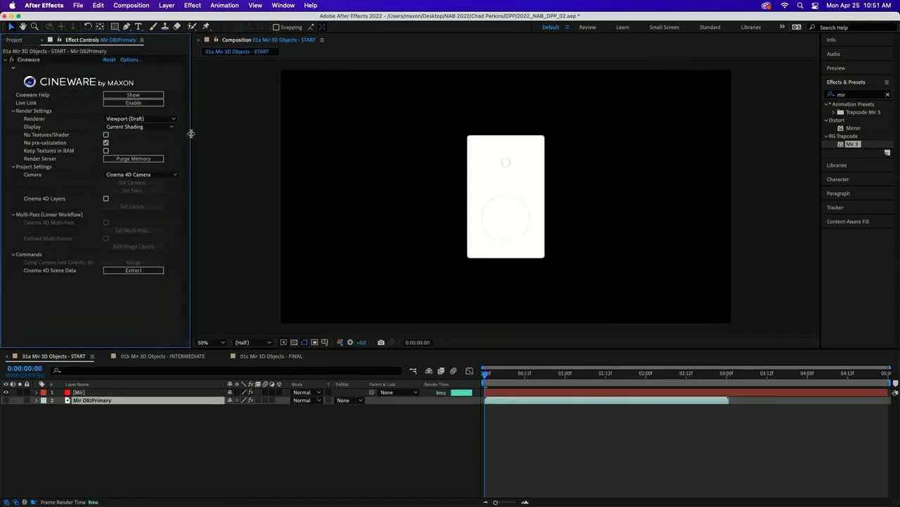
key("super+alt+shift+c")
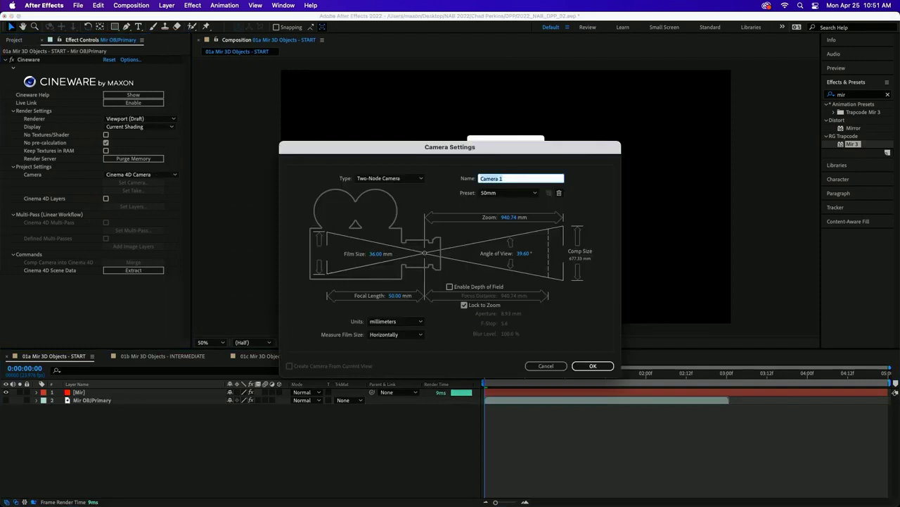
key("Return")
left_click(502, 203)
left_click_drag(502, 204, 503, 184)
key("c")
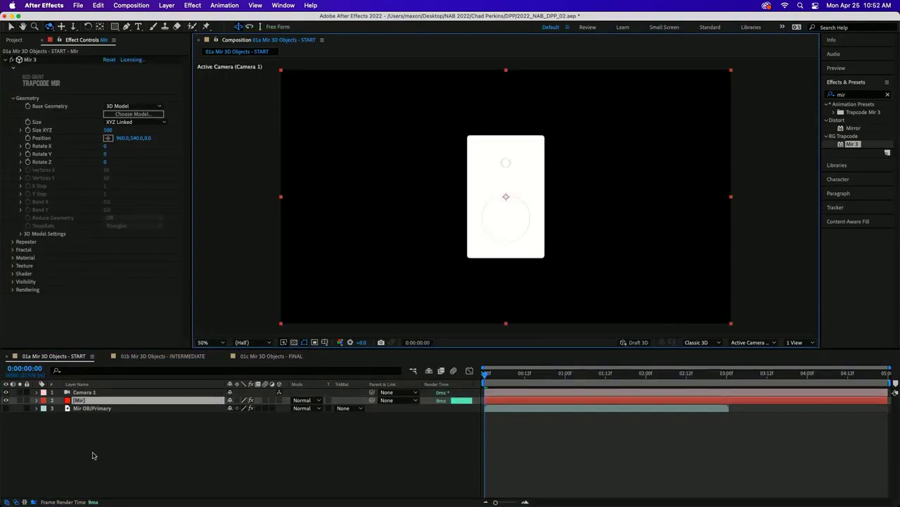
Add a white spot light at 100% intensity to the composition with no falloff or shadows
left_click(126, 449)
key("super+alt+shift+l")
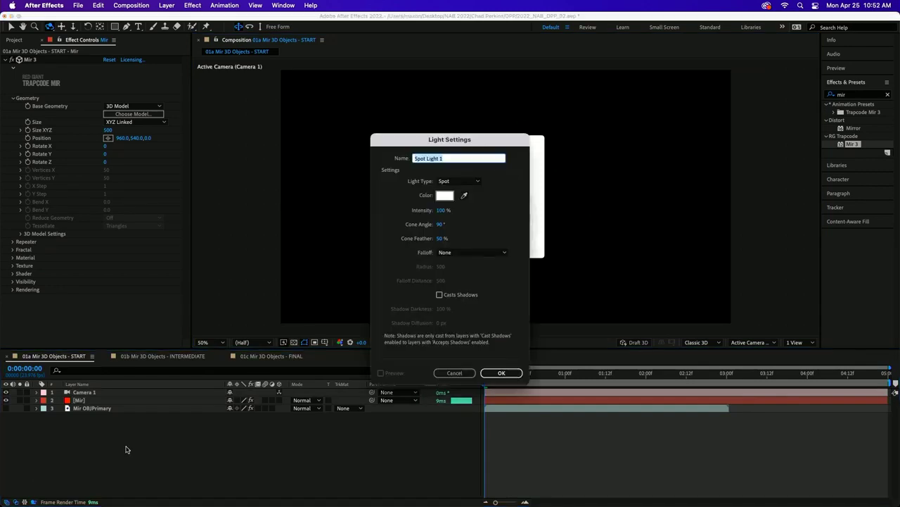
key("Return")
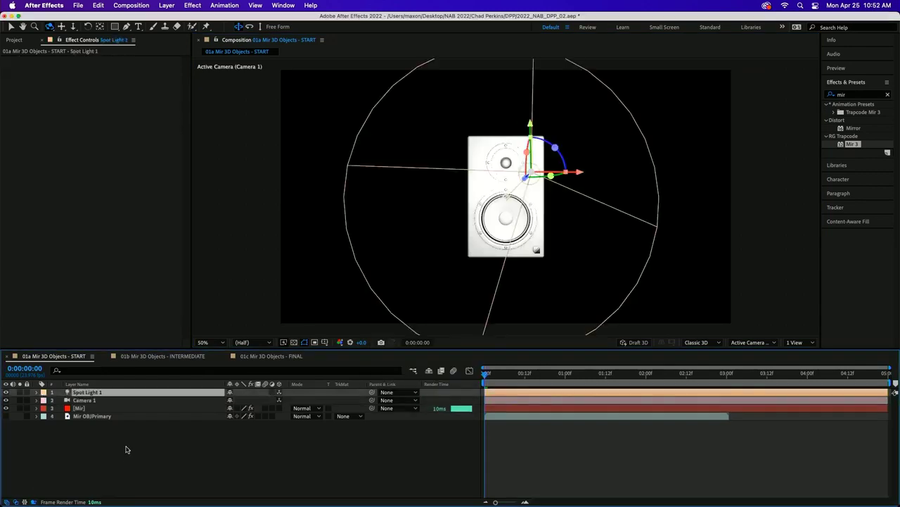
Change the spot light's type to Point and set its color to a bright cyan
double_click(109, 392)
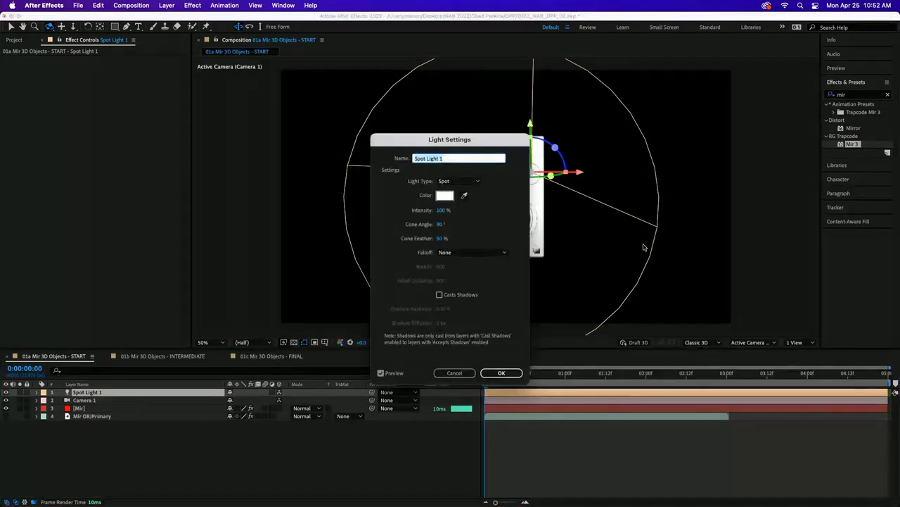
left_click(470, 181)
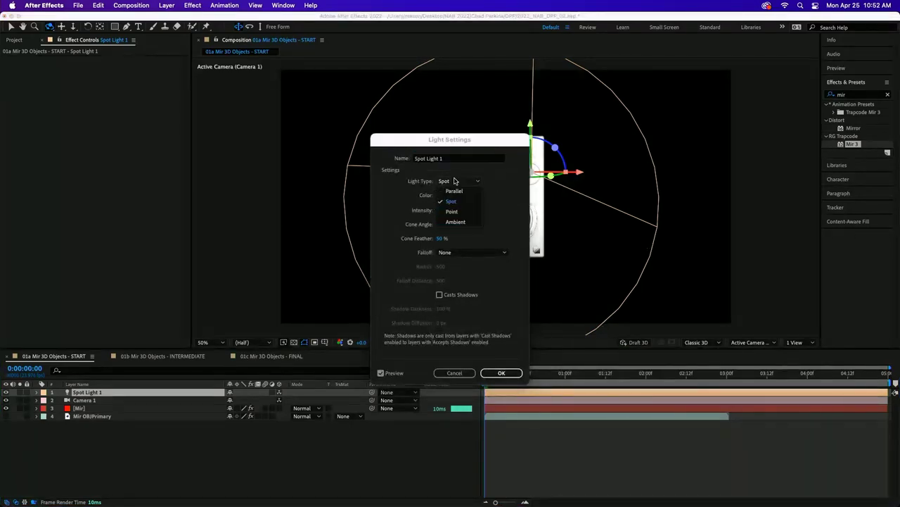
left_click(458, 212)
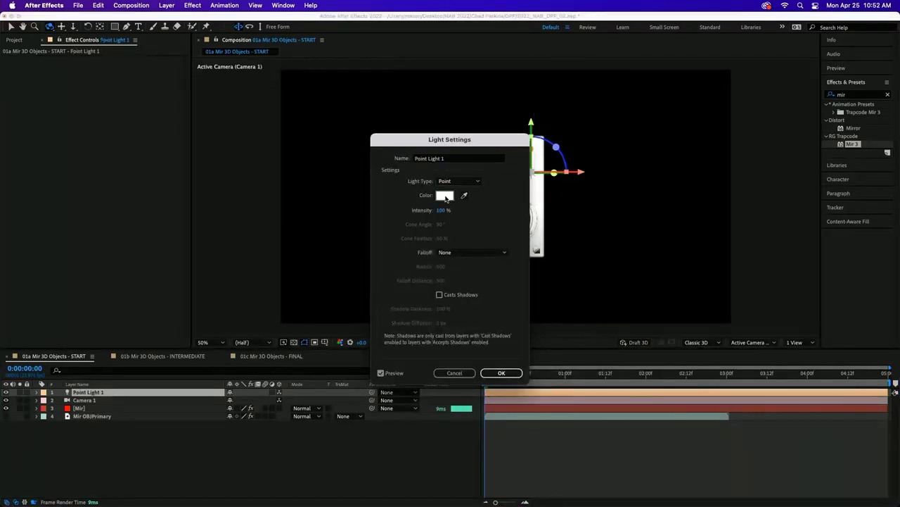
left_click(445, 196)
left_click(470, 268)
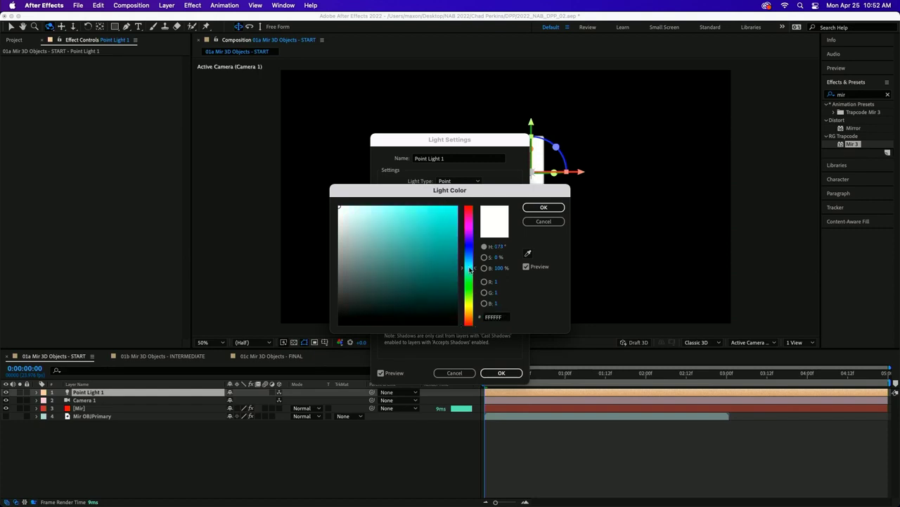
left_click(454, 231)
left_click(544, 206)
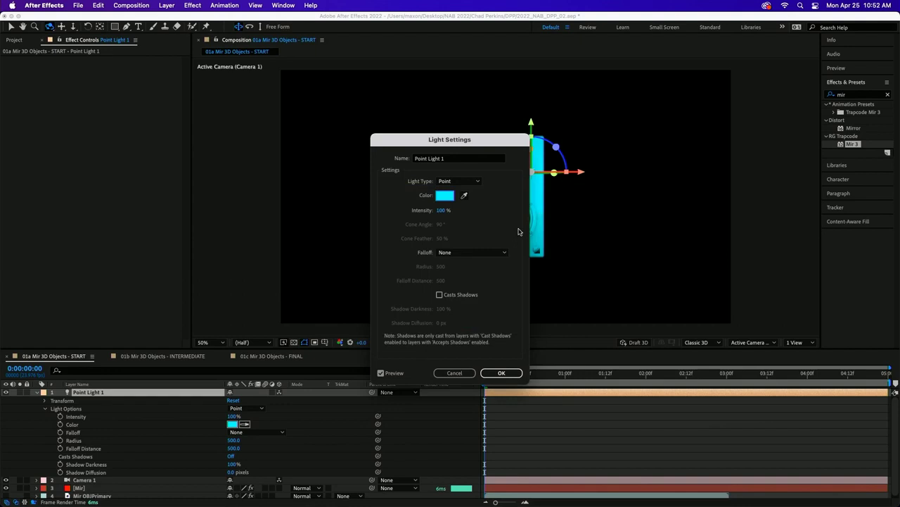
left_click(501, 374)
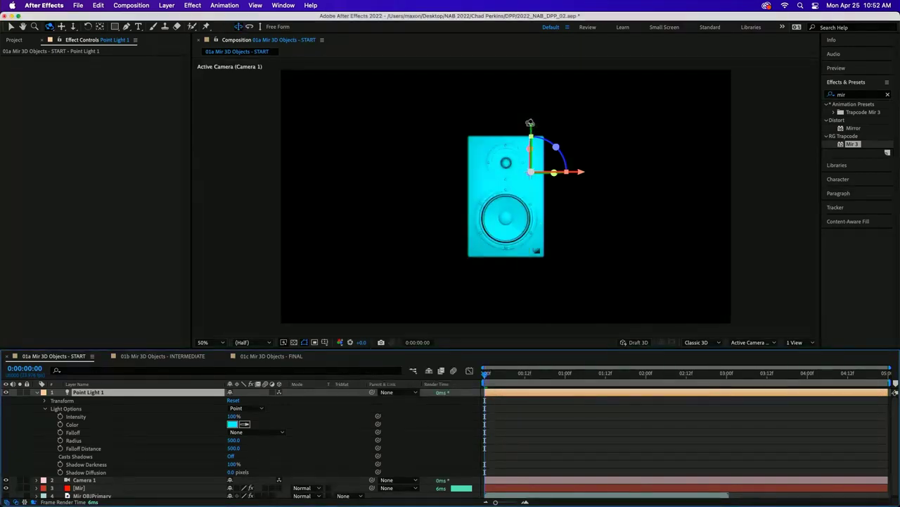
Move the point light straight down along its Y axis to just below the speaker's base
key("v")
left_click_drag(529, 123, 530, 244)
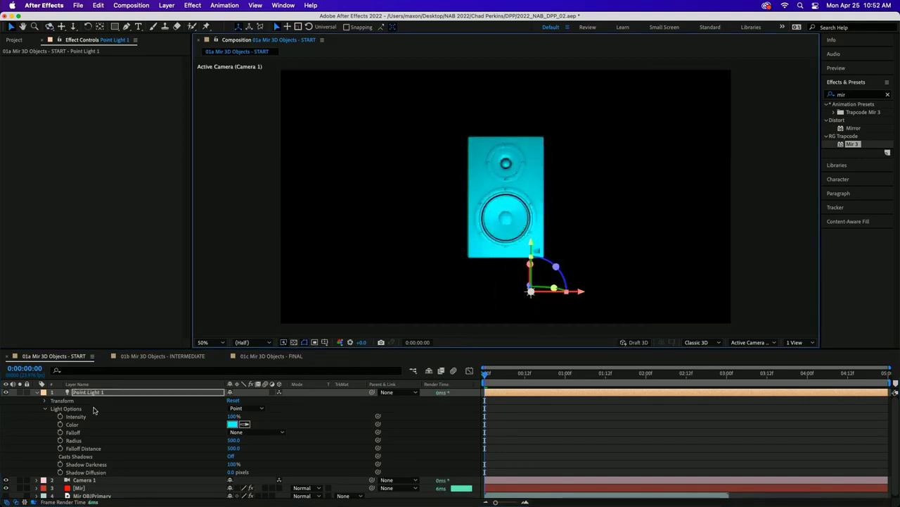
Set the Mir layer's material color to dark gray 555555
left_click(36, 392)
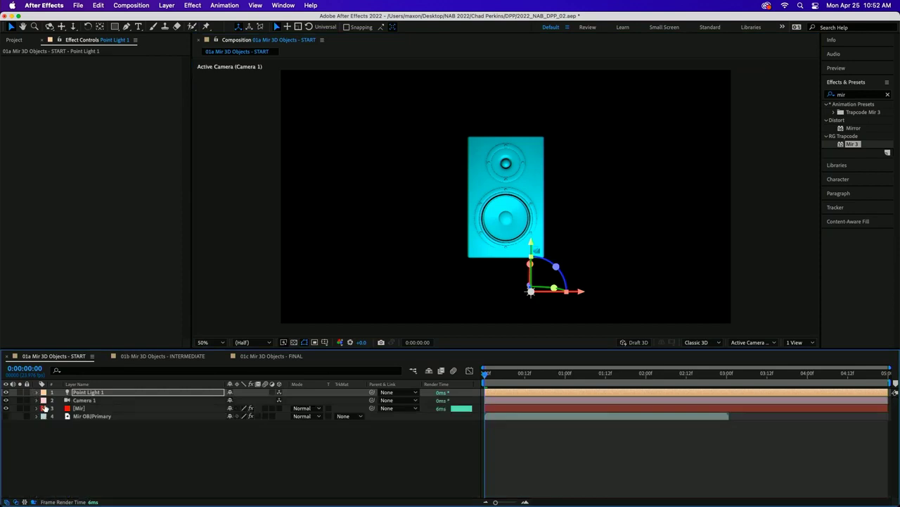
left_click(95, 408)
left_click(99, 410)
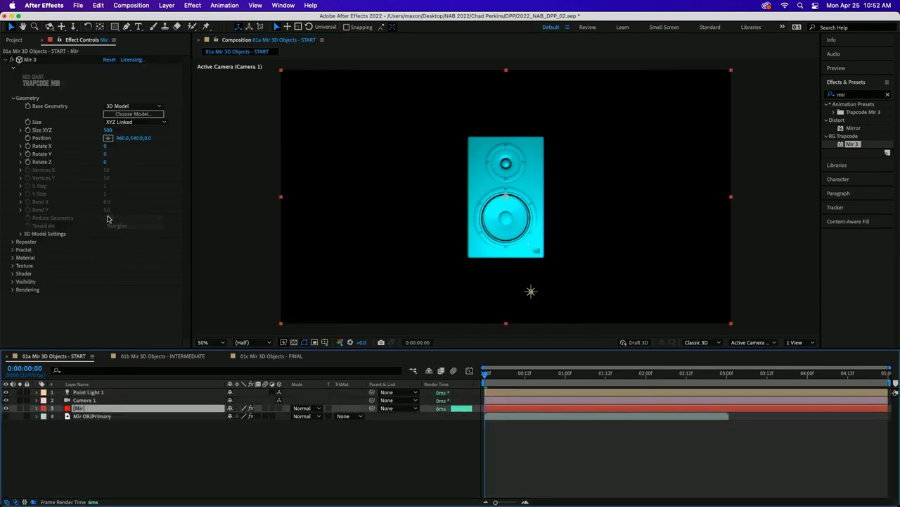
left_click(12, 259)
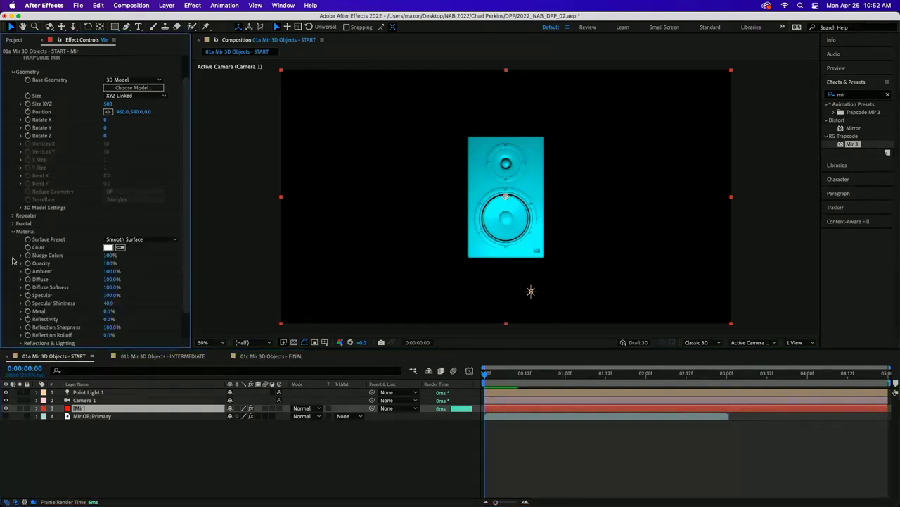
scroll(77, 288, "down", 2)
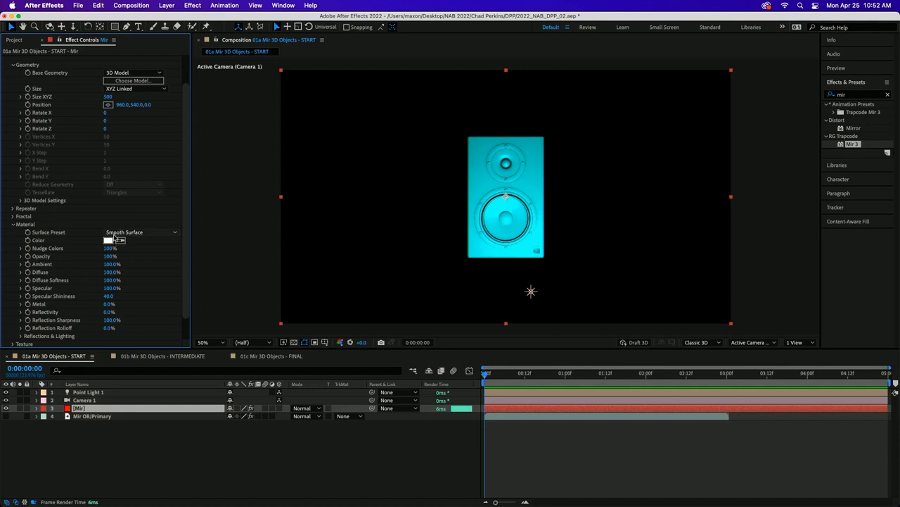
left_click(108, 239)
mouse_move(358, 275)
left_mouse_down()
mouse_move(316, 275)
mouse_move(316, 284)
left_mouse_up()
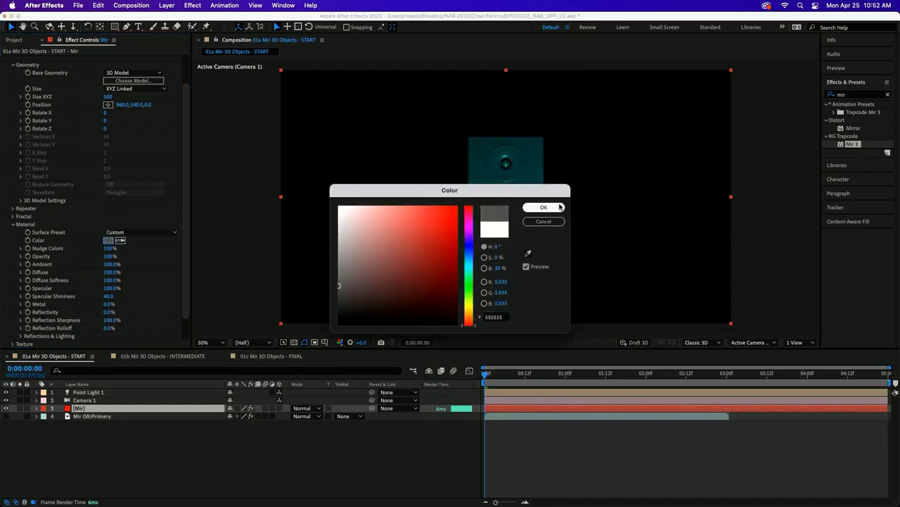
left_click(557, 207)
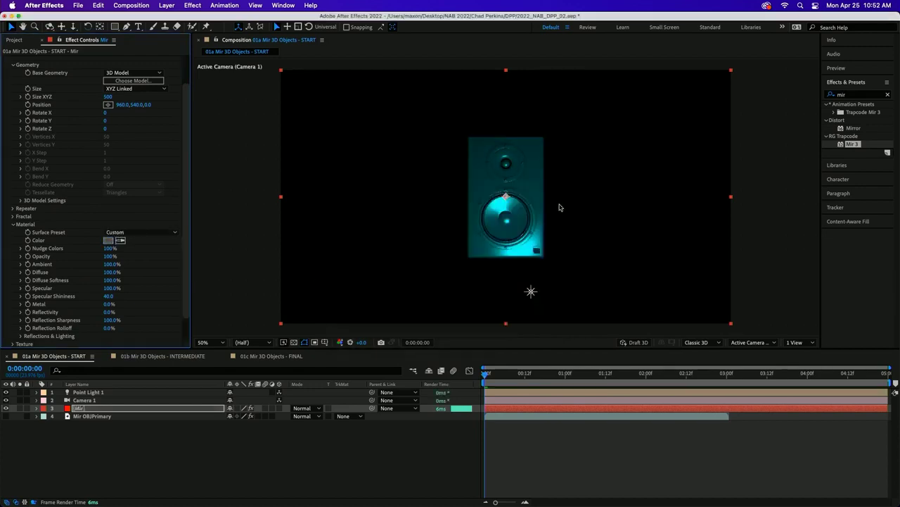
Move the point light along its X axis to just below the speaker's lower-left corner
left_click(532, 291)
left_click_drag(583, 295, 535, 291)
Repeat the speaker with 8 instances, R Scale XYZ 88, R Translate X -27 and R Translate Z 36
left_click(99, 408)
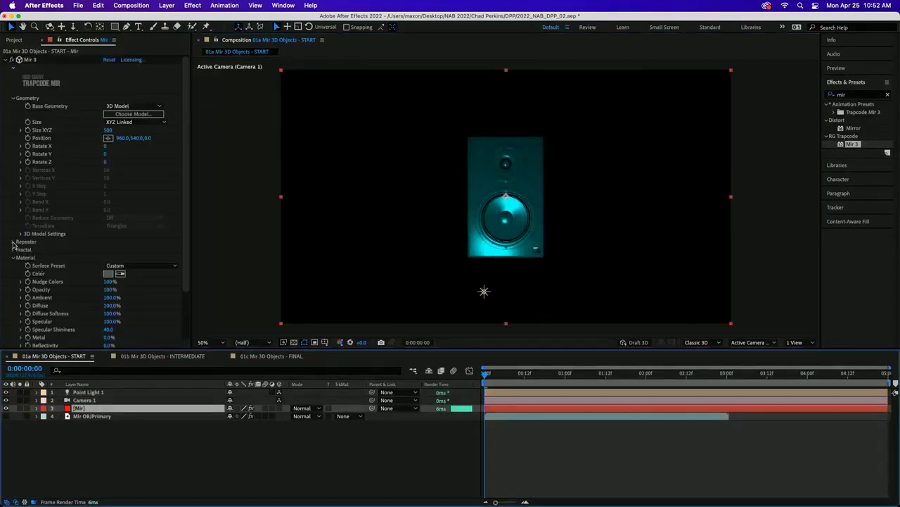
left_click(13, 242)
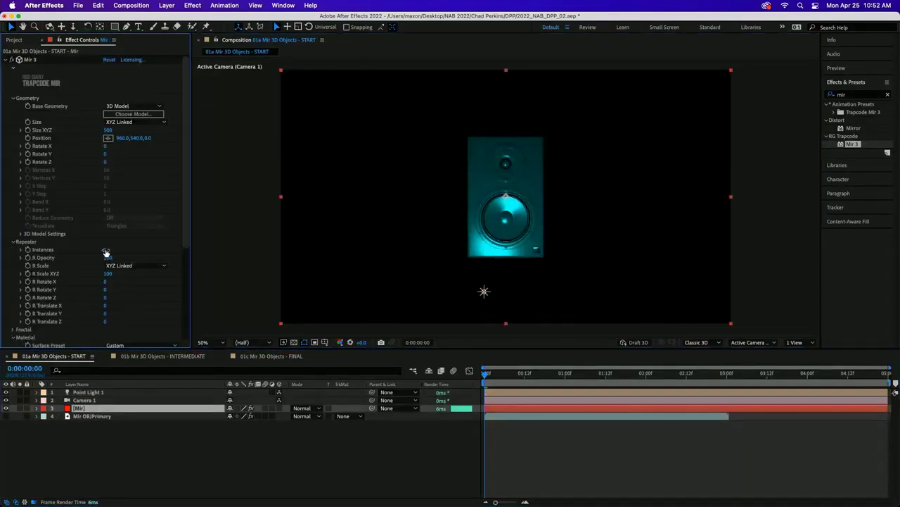
left_click_drag(106, 252, 110, 252)
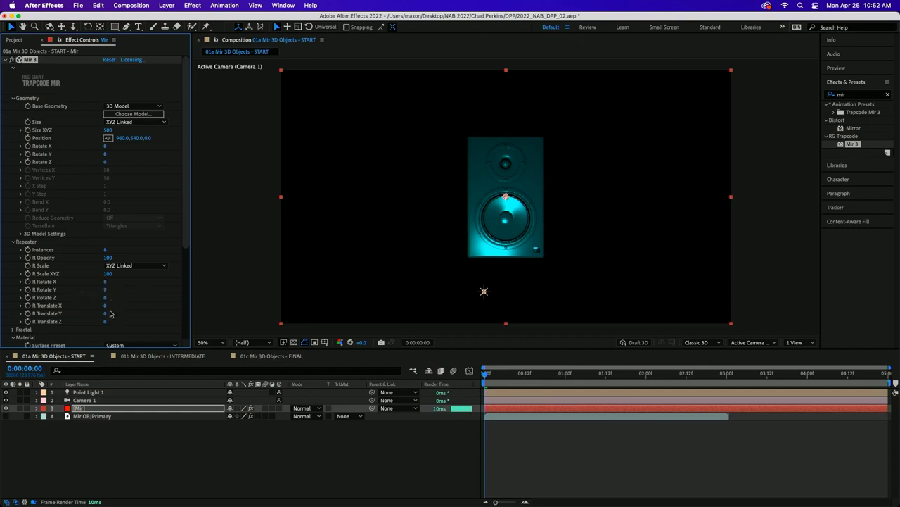
mouse_move(106, 305)
left_mouse_down()
mouse_move(97, 304)
mouse_move(115, 310)
left_mouse_up()
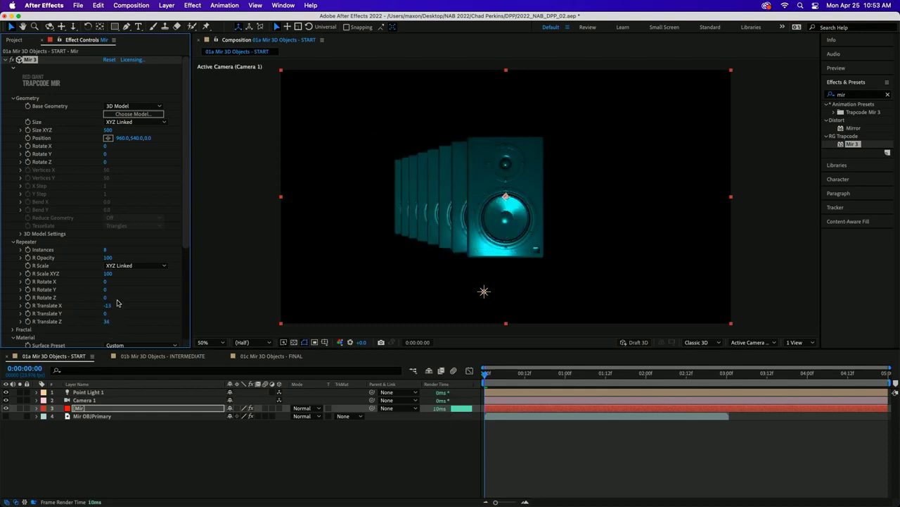
left_click_drag(107, 274, 100, 272)
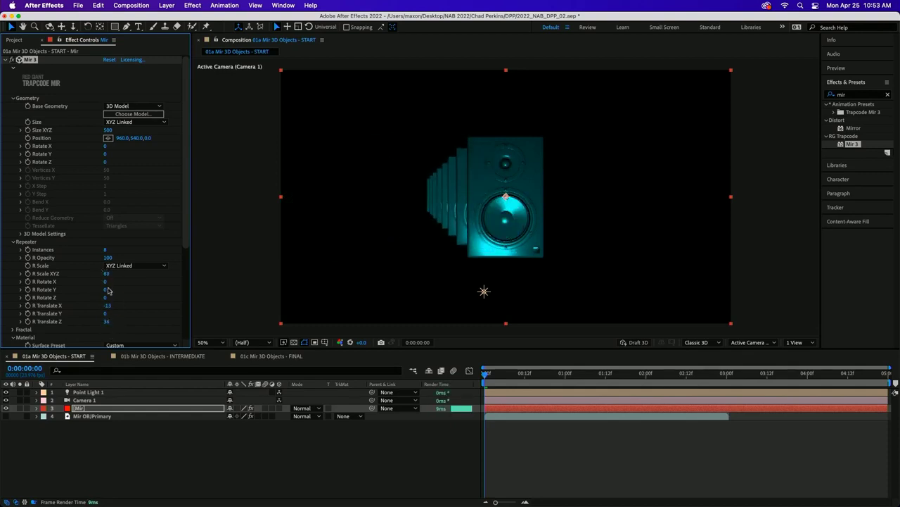
mouse_move(106, 305)
left_mouse_down()
mouse_move(95, 305)
mouse_move(109, 305)
left_mouse_up()
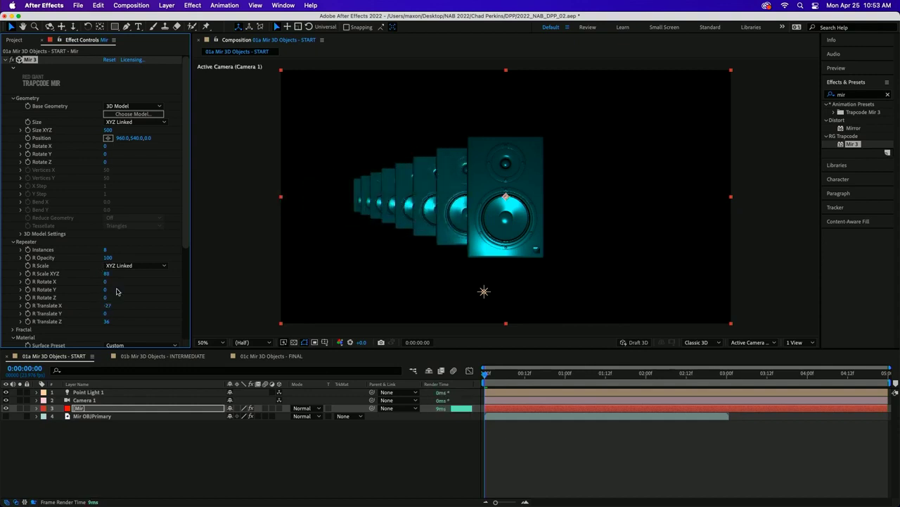
Switch to the 01b Mir 3D Objects - INTERMEDIATE composition and raise its preview exposure to +2.2
left_click(167, 356)
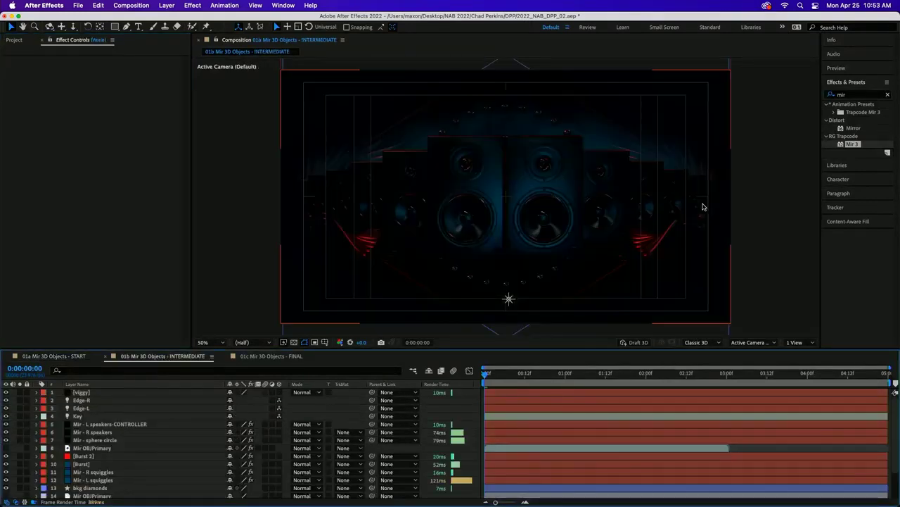
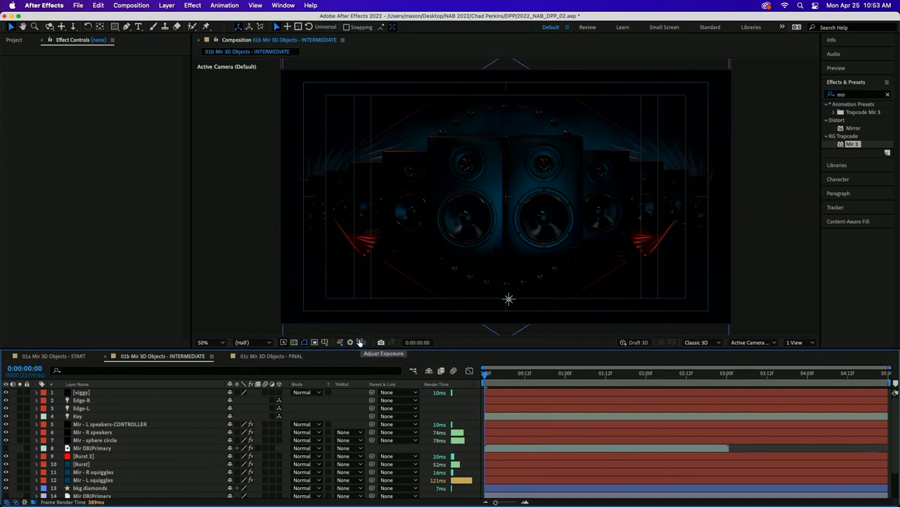
left_click_drag(362, 343, 373, 337)
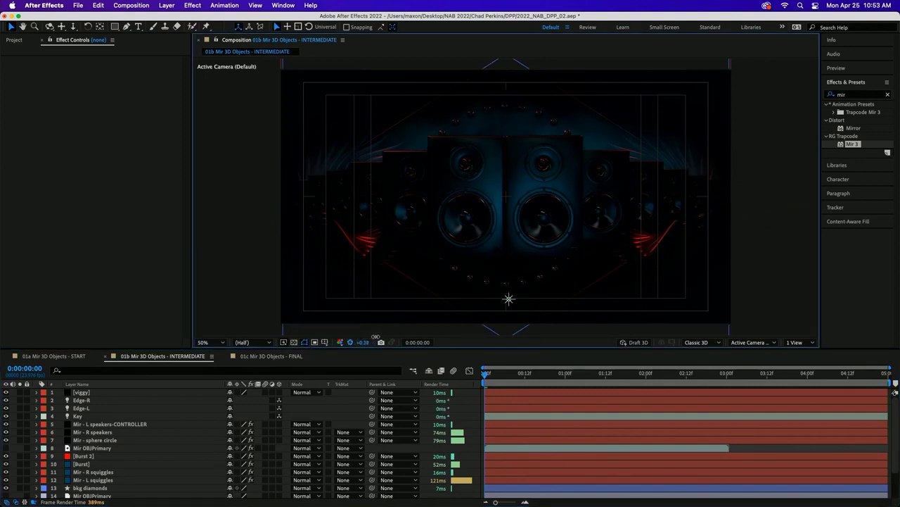
left_click(351, 342)
left_click_drag(364, 342, 424, 337)
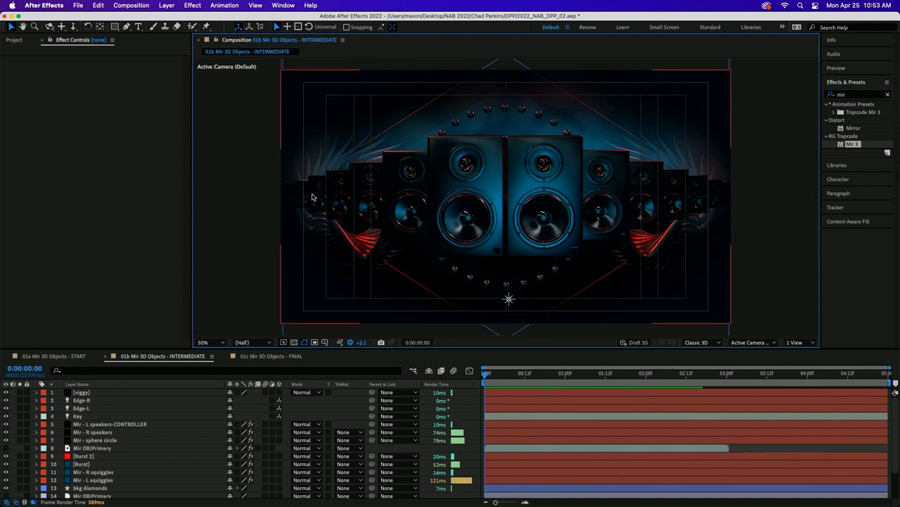
Reveal the modified Mir 3 properties of the Mir - L squiggles layer and examine its Repeater settings
left_click(118, 483)
left_click(117, 483)
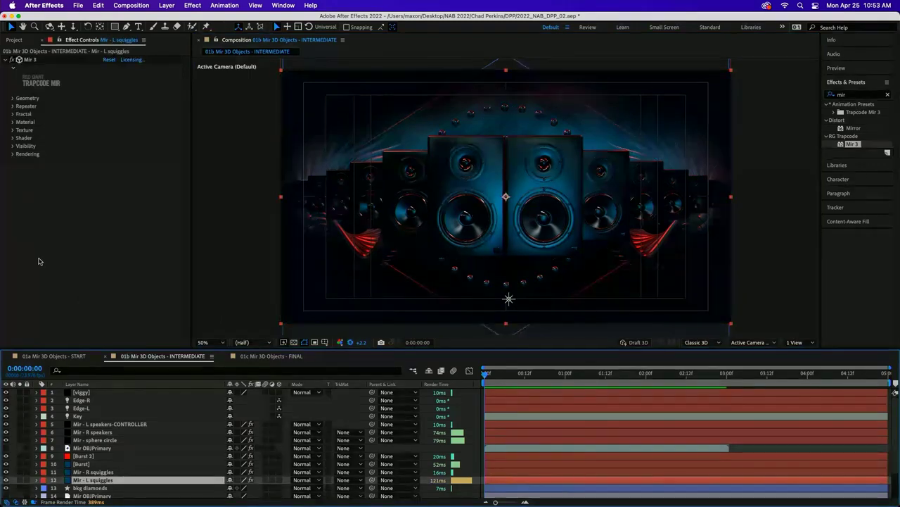
key("e")
scroll(200, 464, "down", 3)
scroll(199, 459, "down", 10)
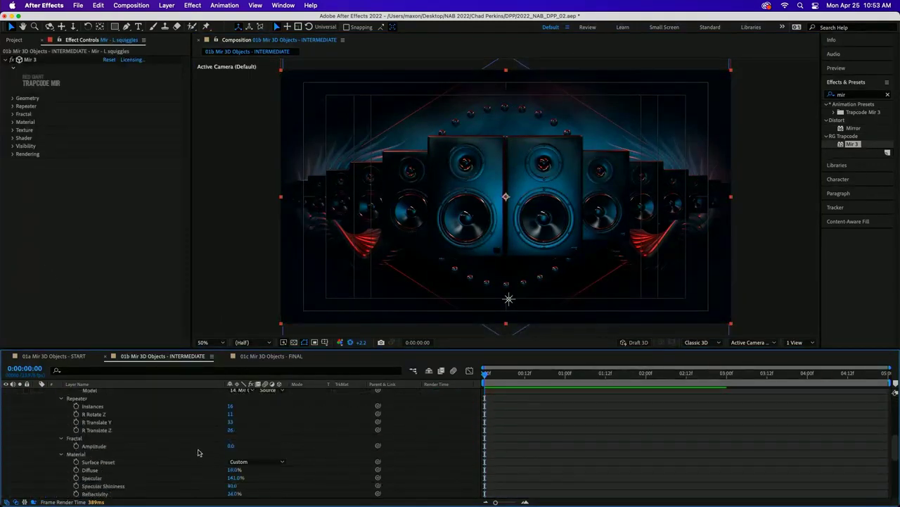
scroll(176, 461, "up", 4)
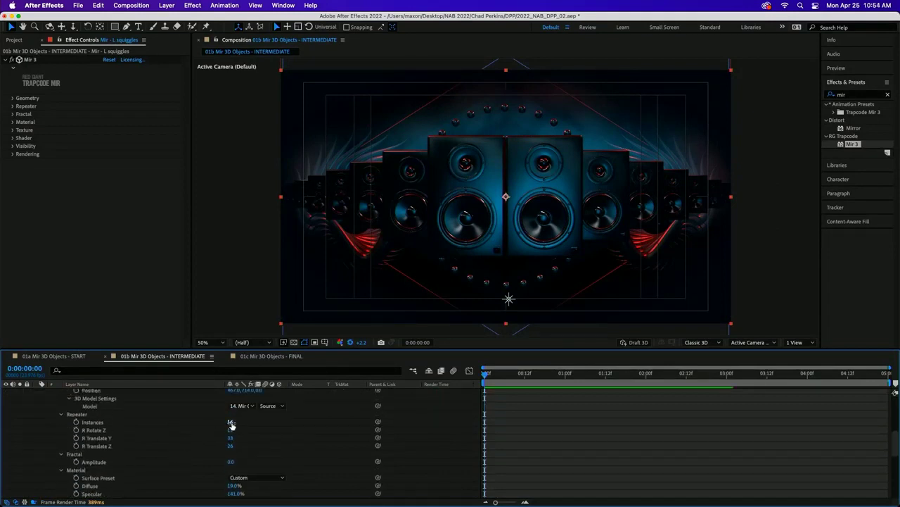
Try a different number of Repeater instances on the left squiggles and set it back to 16
mouse_move(231, 425)
left_mouse_down()
mouse_move(158, 424)
mouse_move(211, 423)
left_mouse_up()
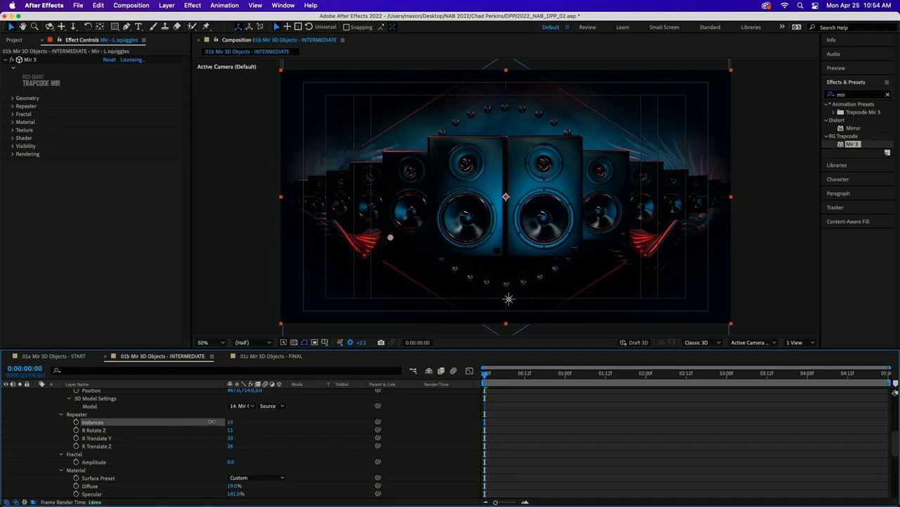
left_click(231, 422)
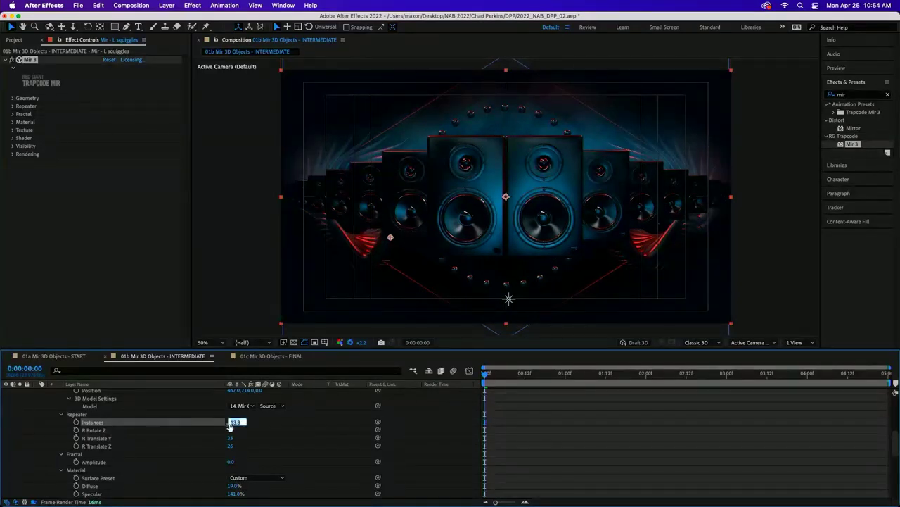
key("Return")
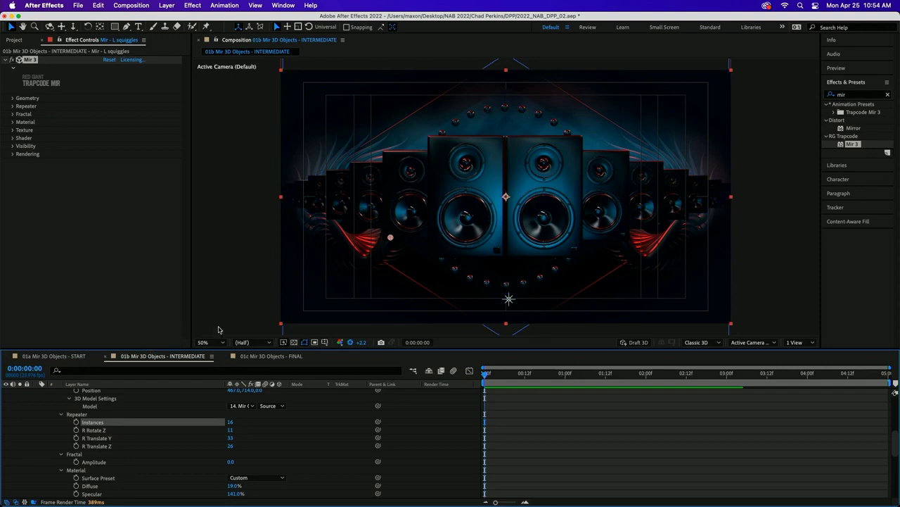
Turn off the Title/Action Safe overlay in the composition view
left_click(325, 342)
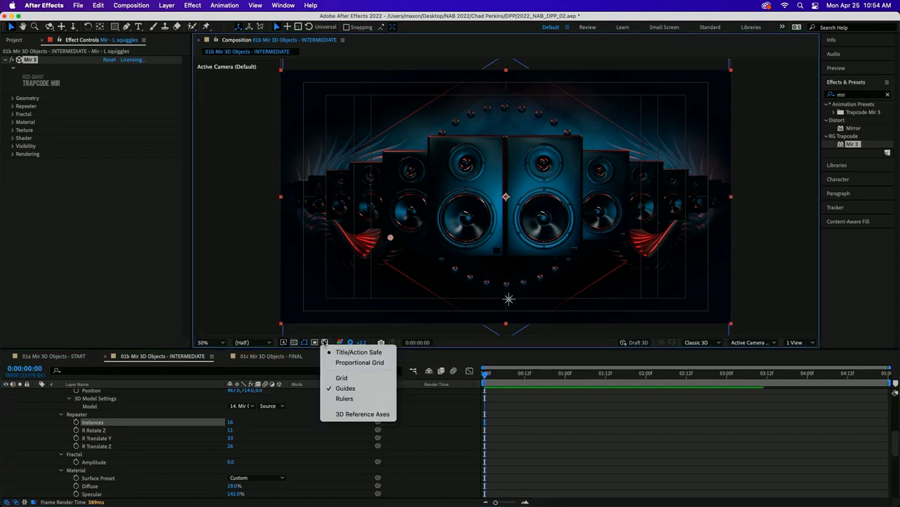
left_click(345, 352)
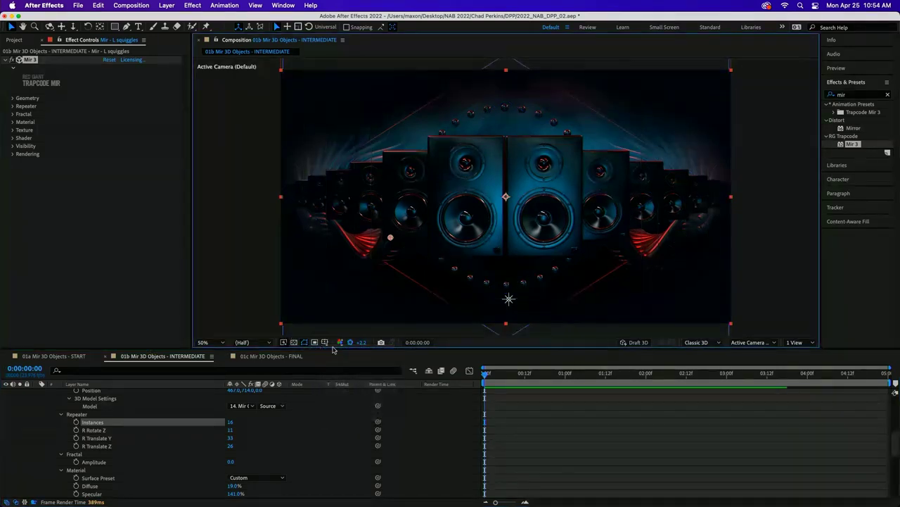
left_click(313, 339)
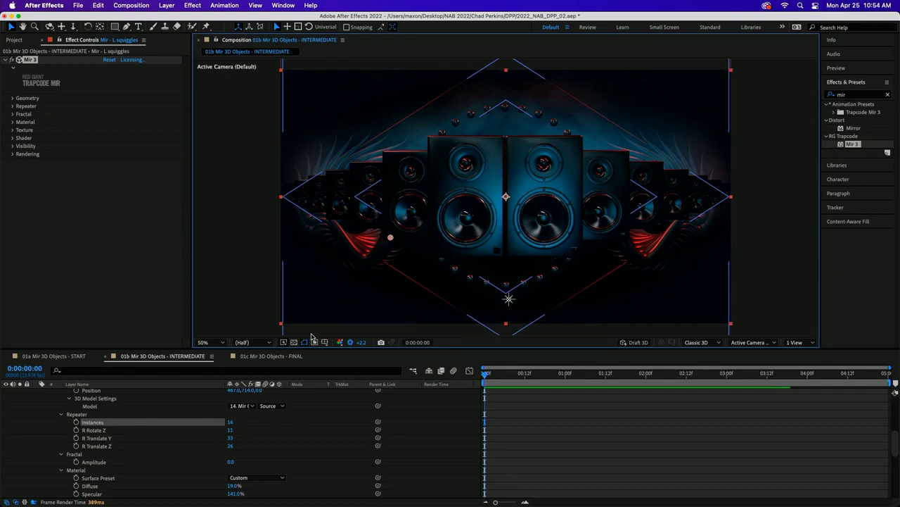
left_click(313, 339)
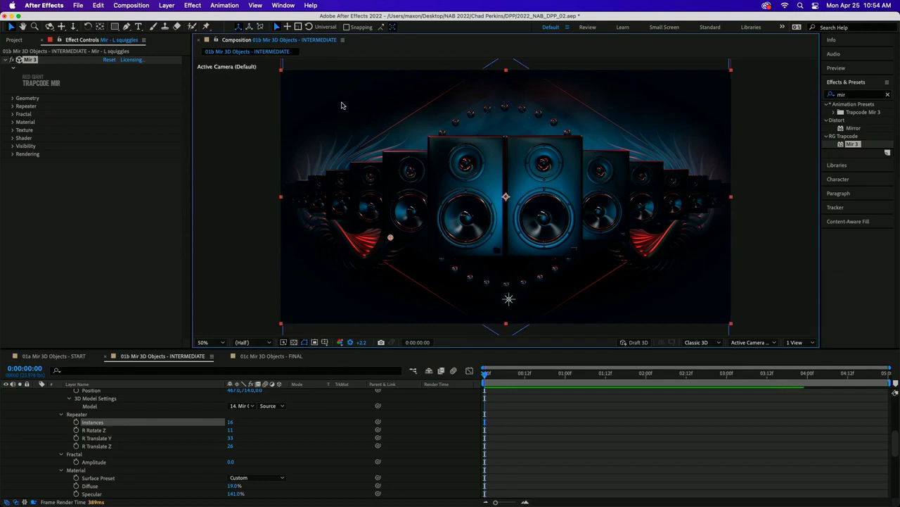
Show the Essential Graphics panel alongside the 01b Mir 3D Objects - INTERMEDIATE composition
left_click(284, 6)
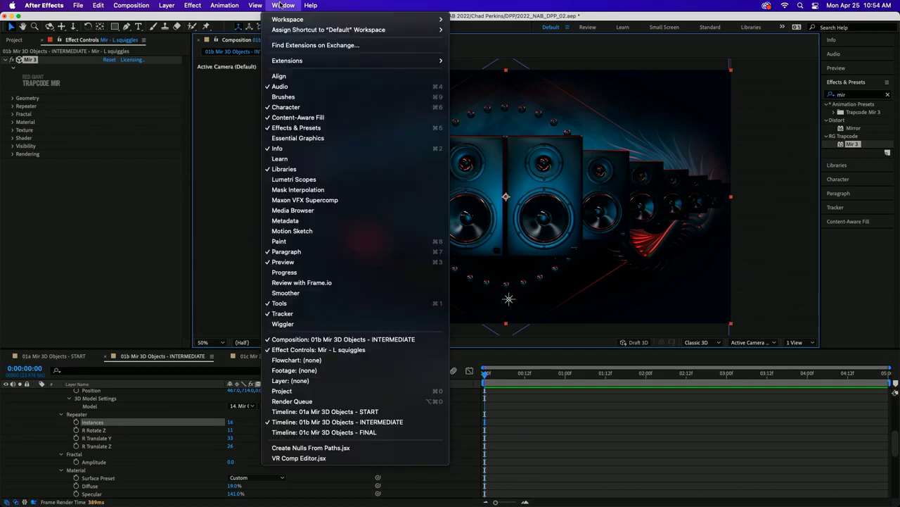
left_click(298, 138)
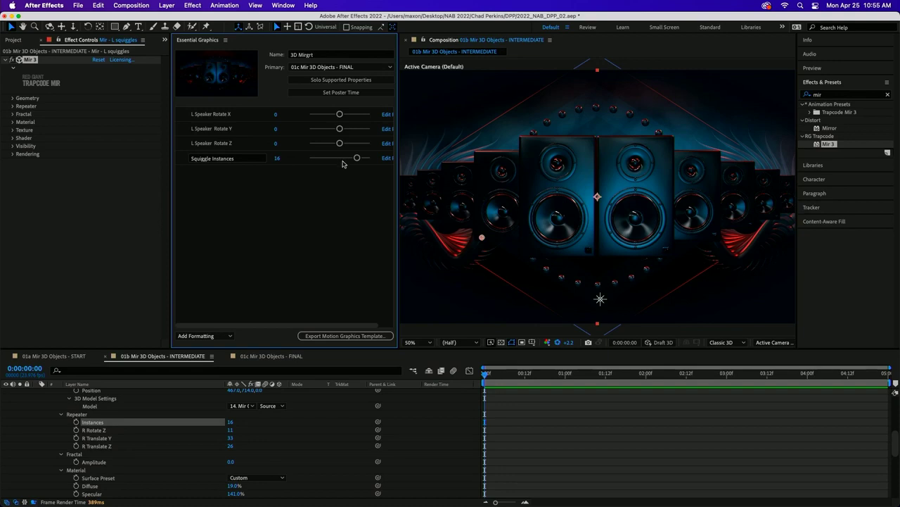
left_click(166, 359)
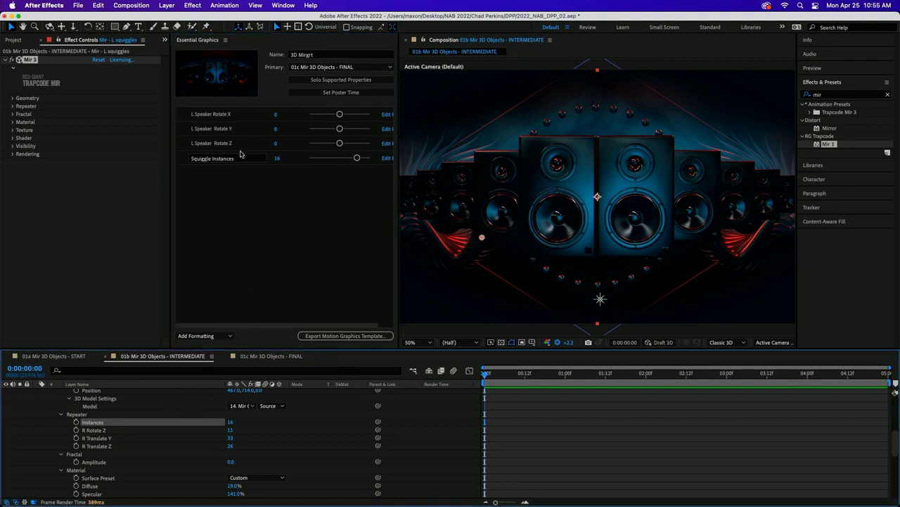
Delete the Squiggle Instances control and the L Speaker Rotate X, Y and Z controls from the 3D Mirgrt template
left_click(216, 116)
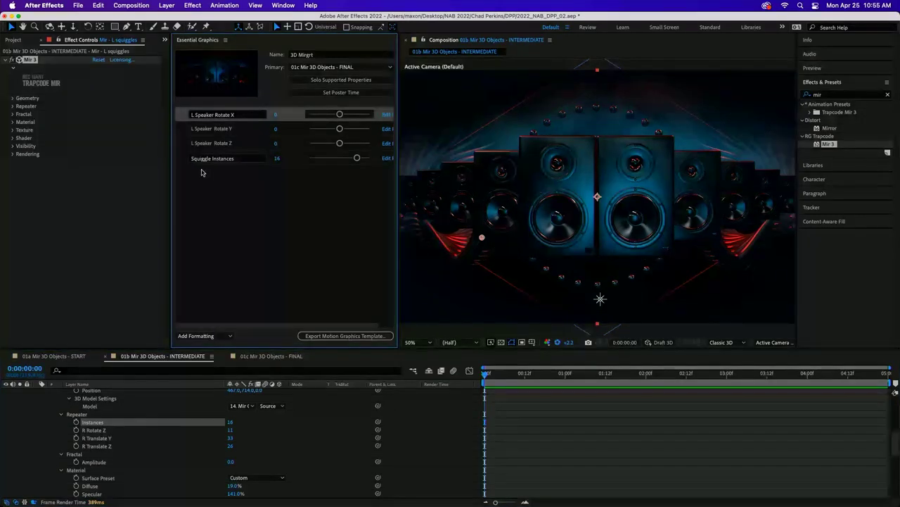
left_click(183, 158)
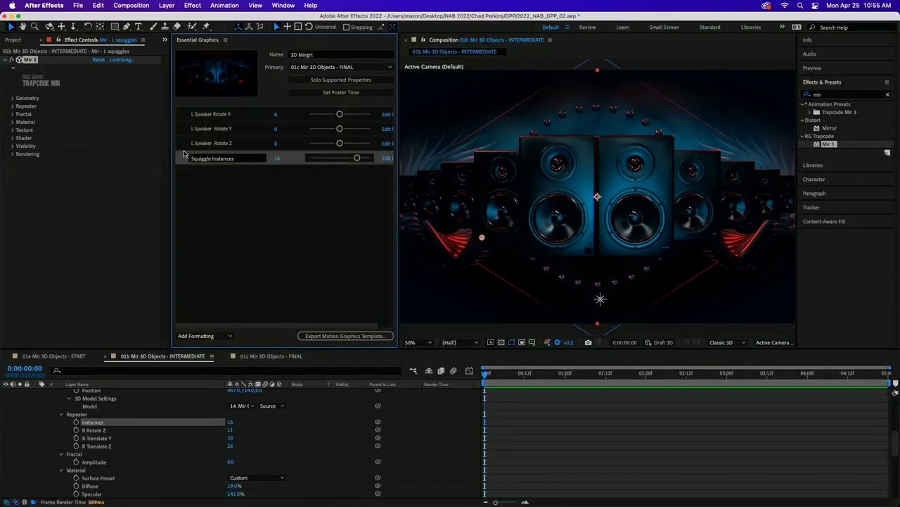
key("Delete")
key("Delete")
key("Delete")
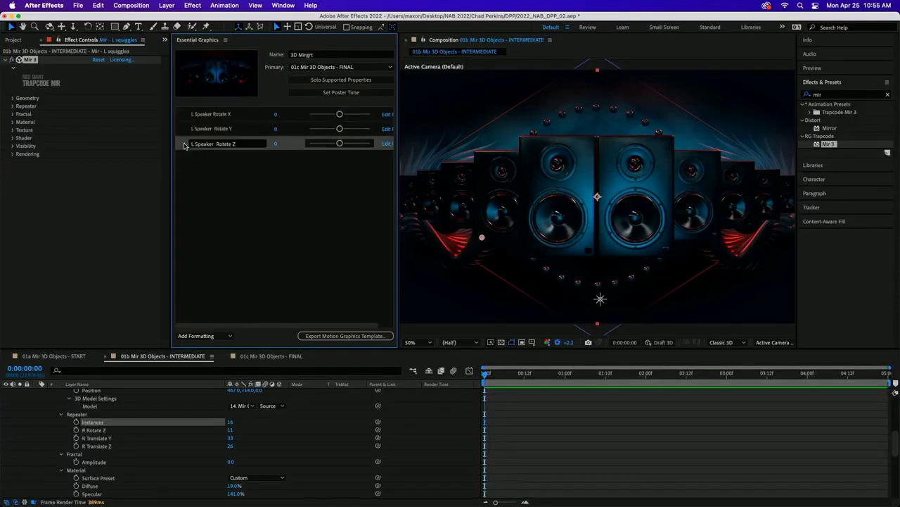
left_click(187, 115)
key("Delete")
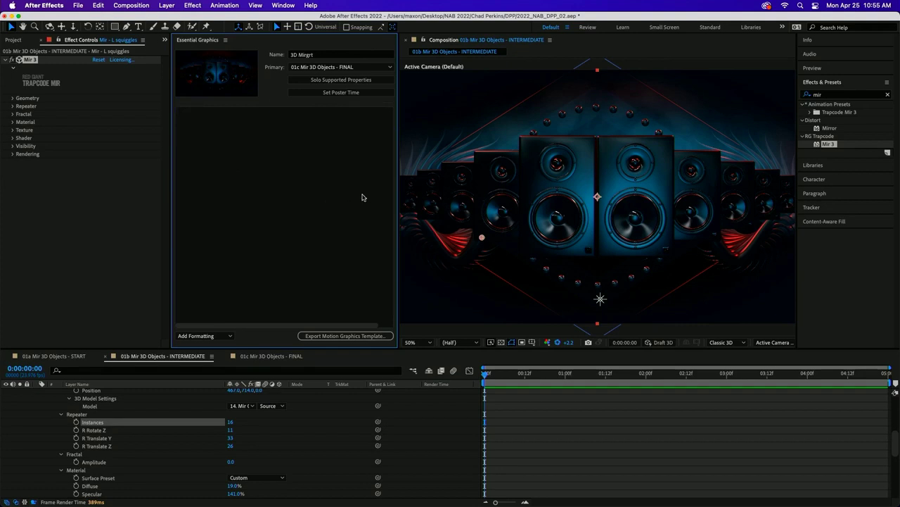
Set the Essential Graphics primary composition to 01b Mir 3D Objects - INTERMEDIATE and name the template 3D Mirgrt
scroll(54, 426, "up", 10)
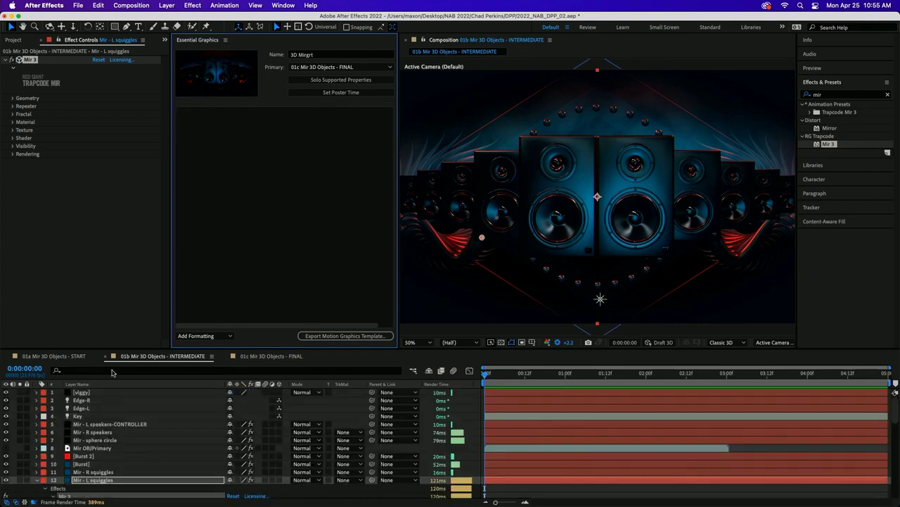
left_click(358, 68)
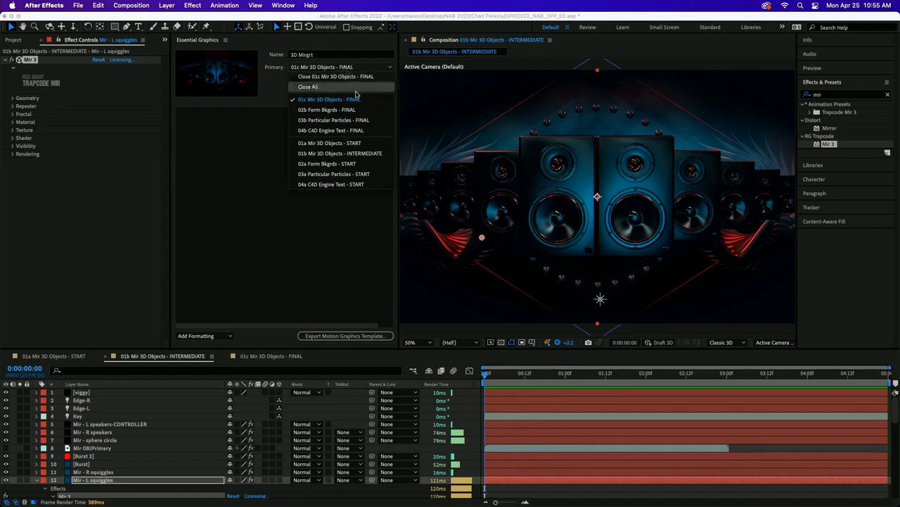
left_click(333, 153)
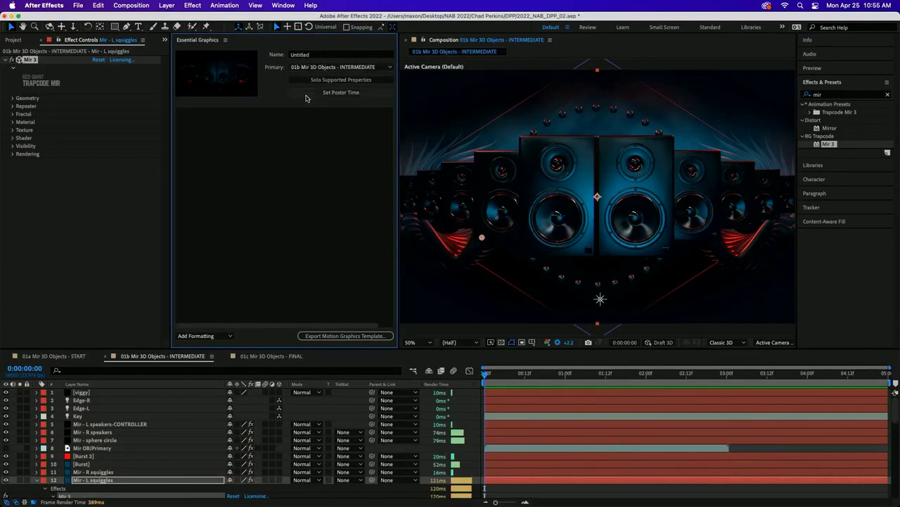
left_click(314, 56)
double_click(314, 56)
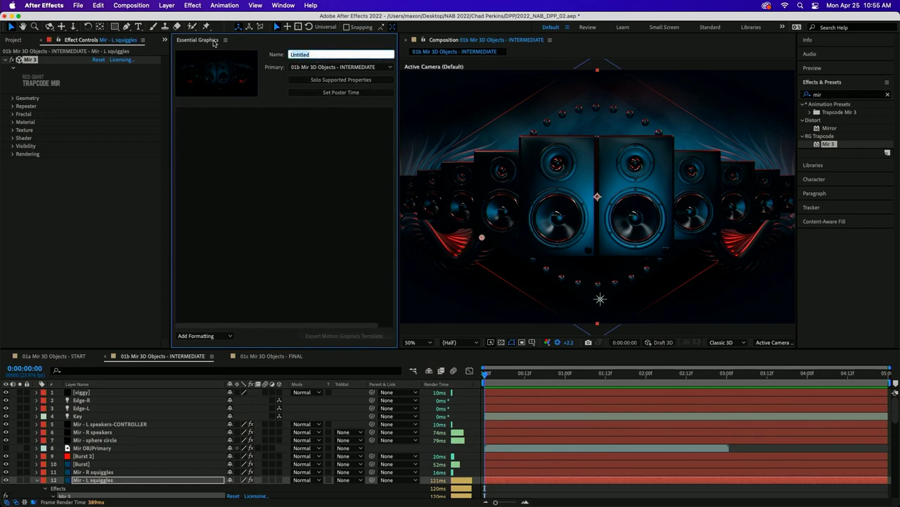
type("3D Mirgrt")
key("super+s")
key("Return")
Solo the supported properties and collapse the viggy, Edge-R, Edge-L and Key layers in the timeline
left_click(352, 80)
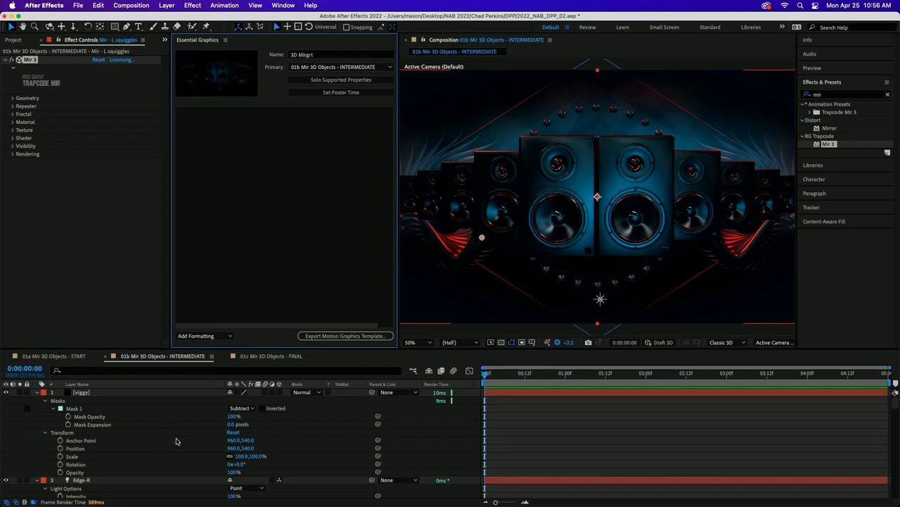
scroll(145, 422, "down", 3)
scroll(142, 422, "up", 3)
left_click(38, 392)
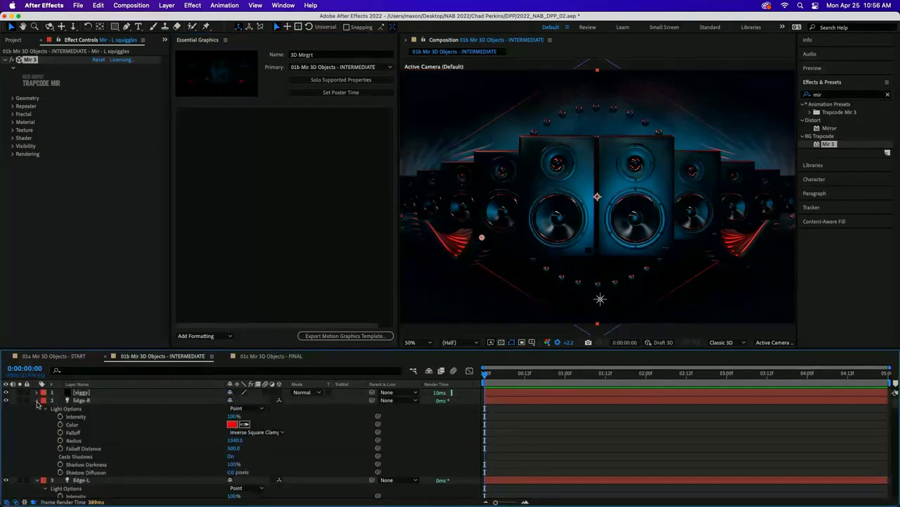
left_click(37, 400)
left_click(36, 408)
left_click(38, 415)
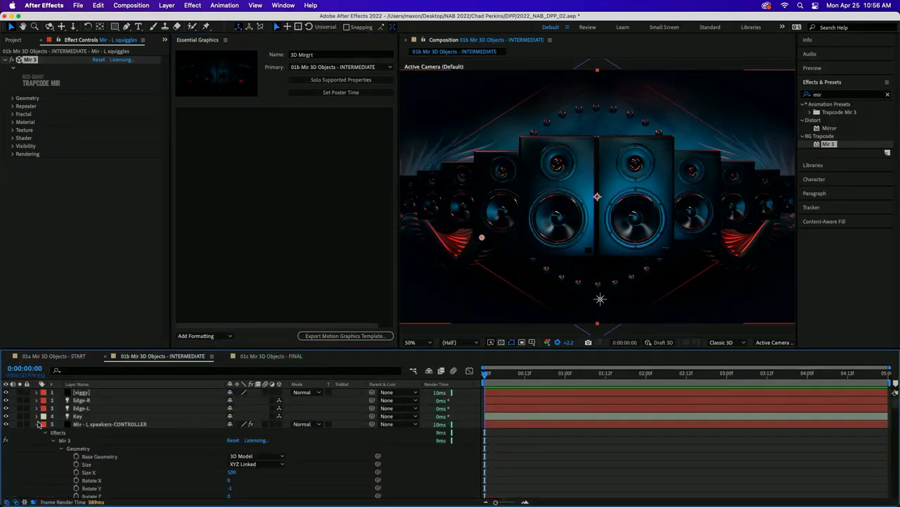
Try a different Rotate X value on the Mir - L speakers-CONTROLLER layer and undo it
scroll(148, 427, "down", 1)
left_click(145, 418)
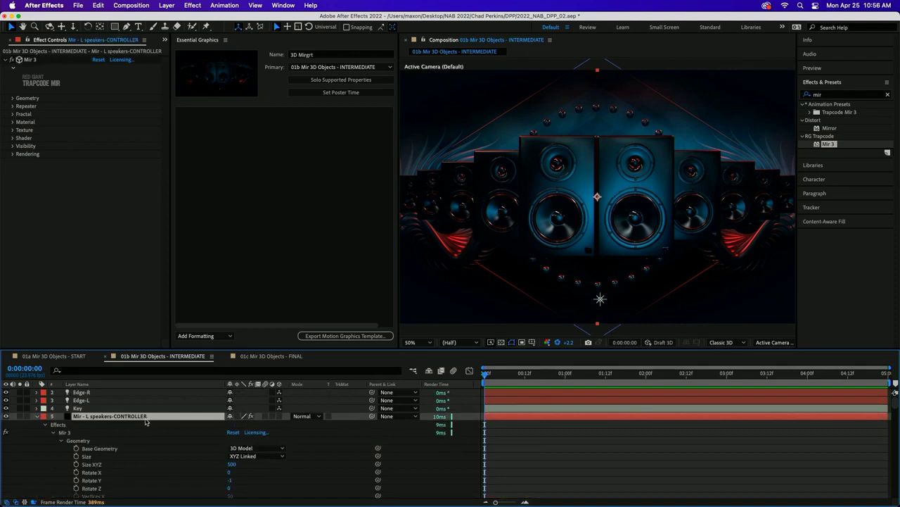
scroll(156, 436, "down", 1)
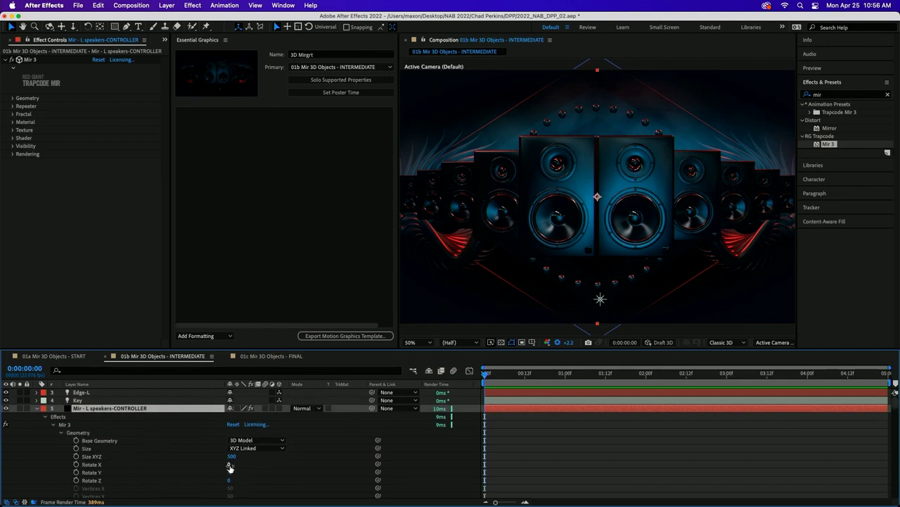
left_click_drag(229, 466, 199, 469)
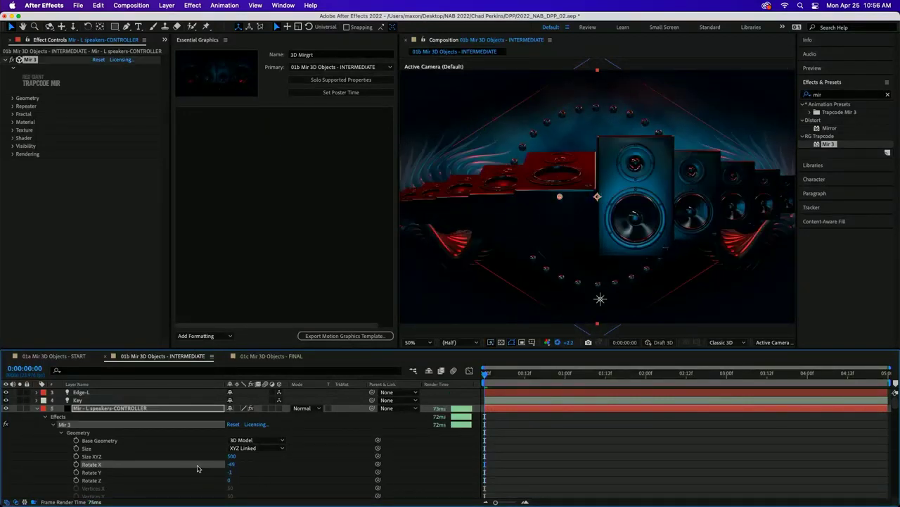
key("super+z")
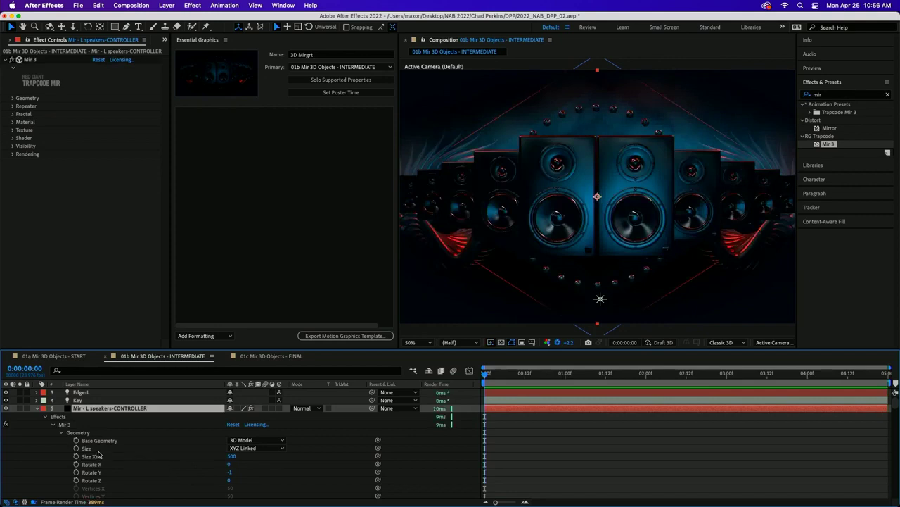
Try adding the L speakers controller's Rotate X as an Essential Graphics control and remove it from the template
left_click(106, 464)
left_click_drag(106, 464, 287, 154)
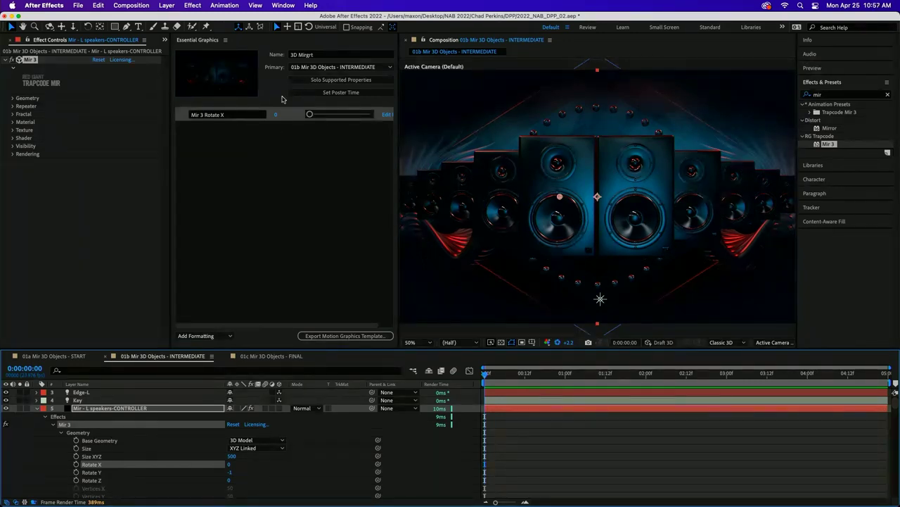
left_click(281, 134)
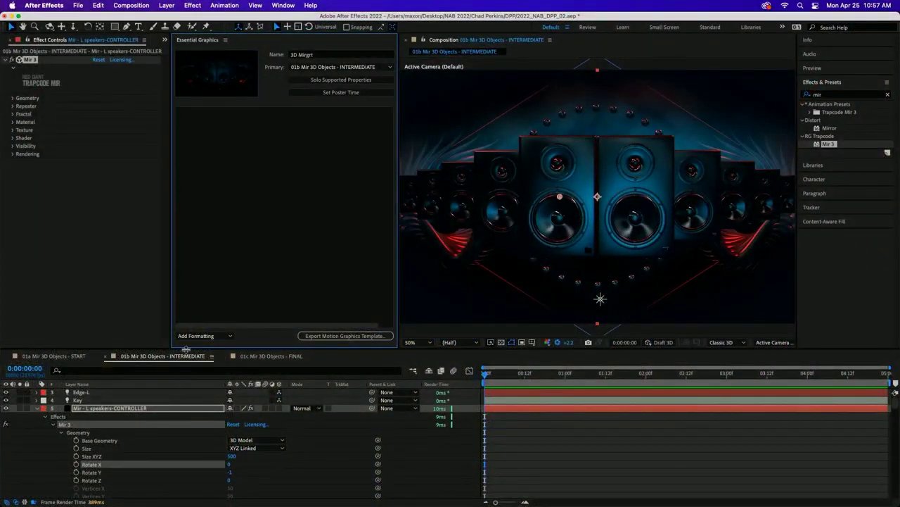
Enlarge the timeline and set Rotate Y of the Mir - L speakers-CONTROLLER layer to 0
left_click_drag(187, 351, 192, 241)
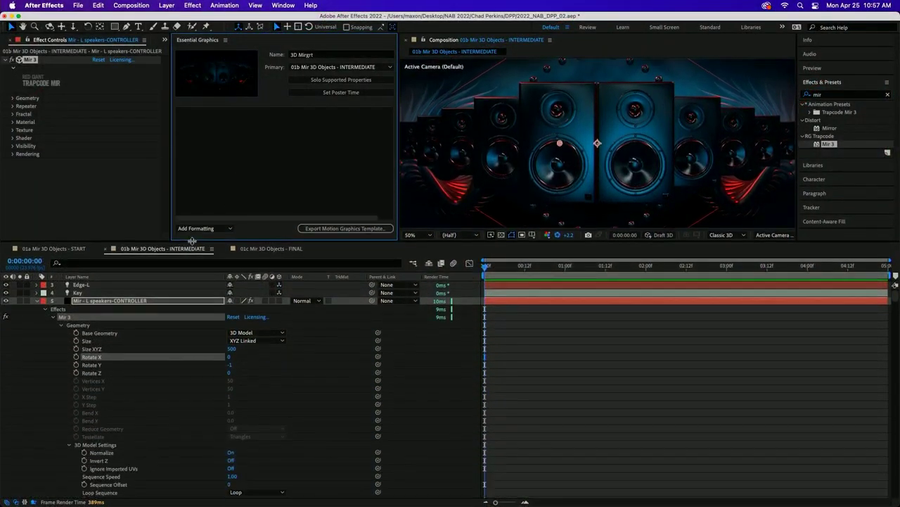
left_click(230, 365)
type("0")
key("Return")
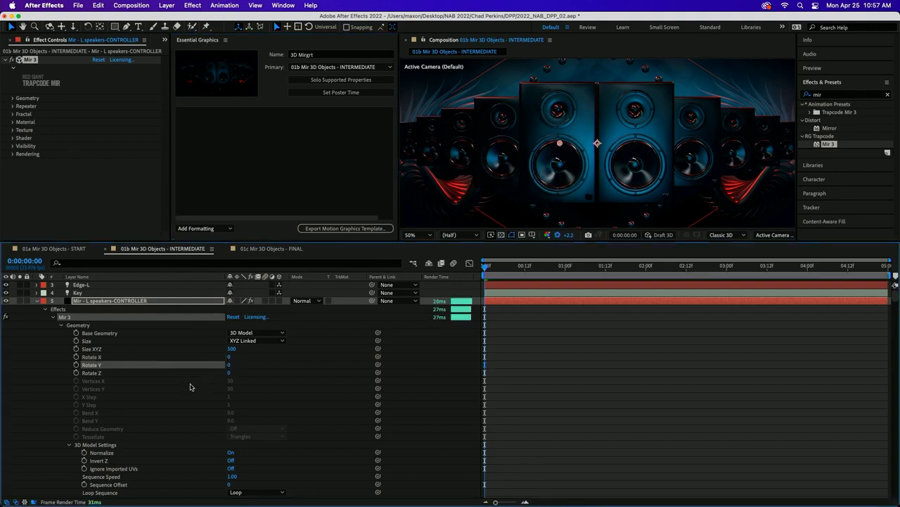
Link Rotate X of the Mir - R speakers layer to Rotate X of Mir - L speakers-CONTROLLER with a pick-whipped expression
left_click(133, 301)
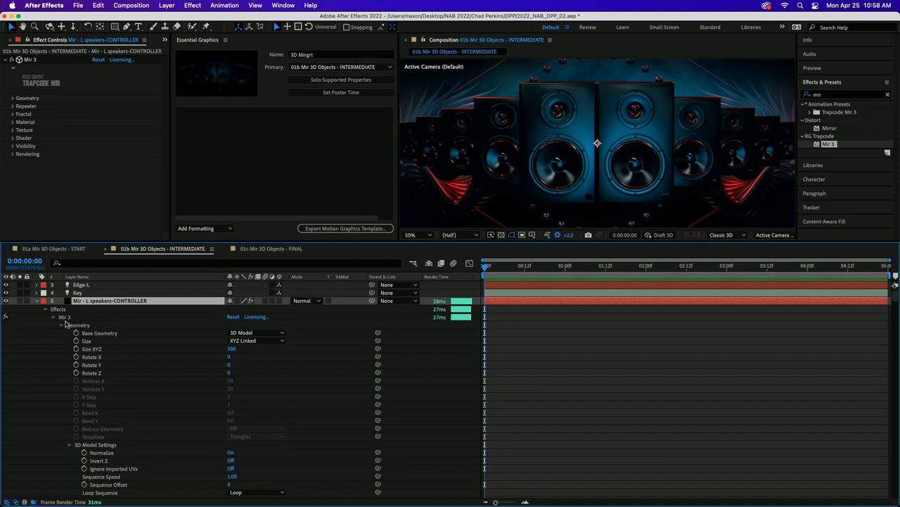
scroll(118, 355, "down", 5)
scroll(135, 391, "up", 4)
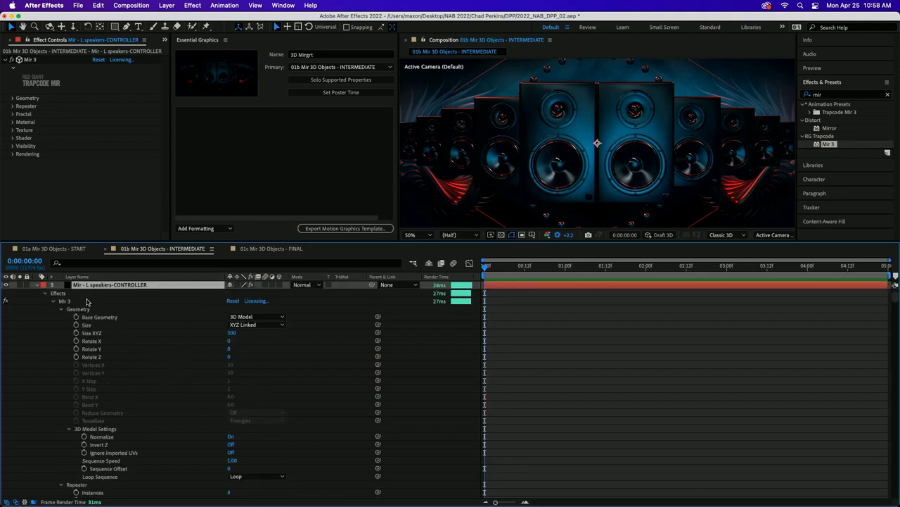
scroll(123, 321, "down", 15)
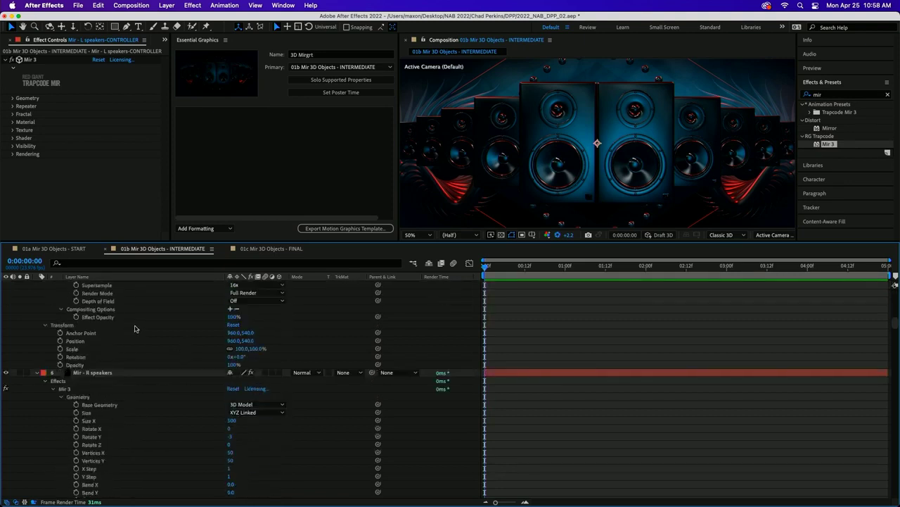
left_click(118, 372)
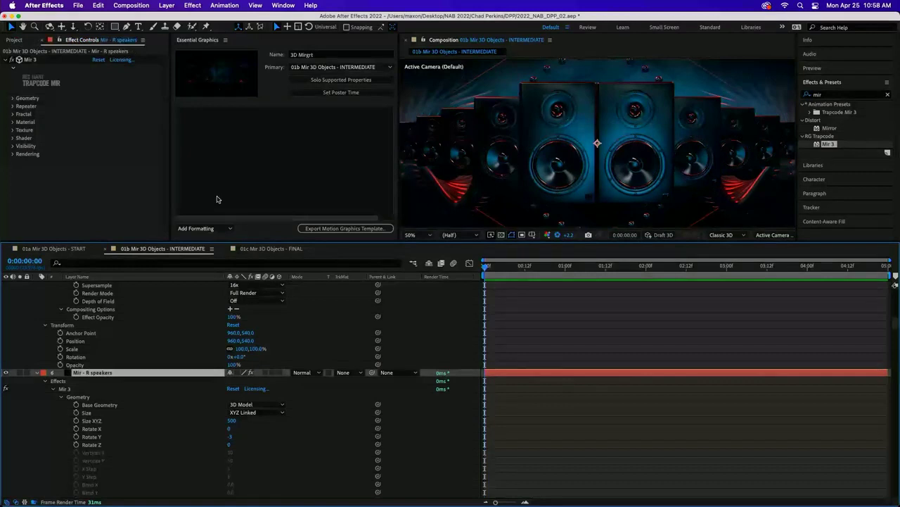
left_click(82, 40)
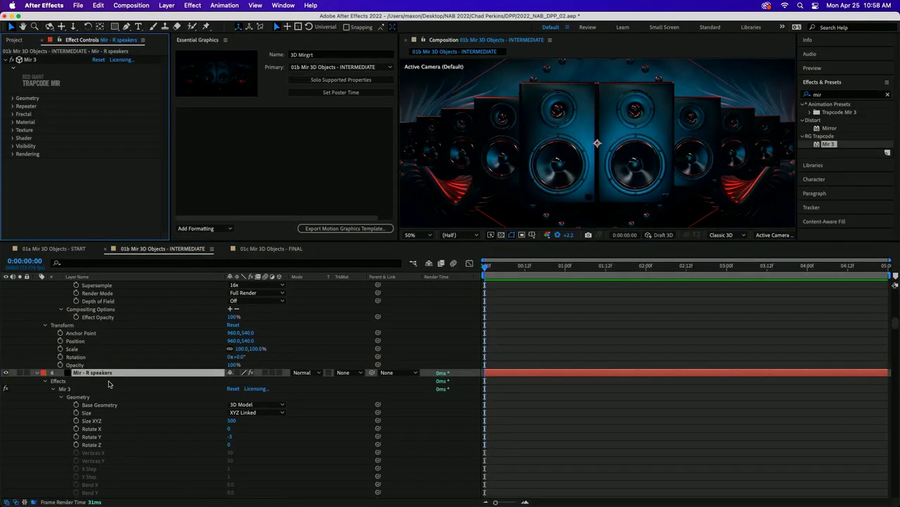
left_click(76, 428, "alt")
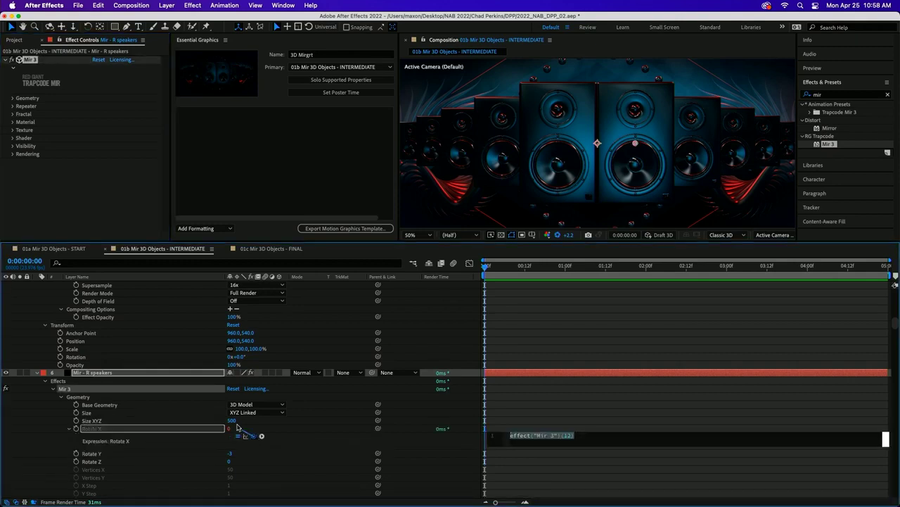
left_click_drag(254, 436, 129, 378)
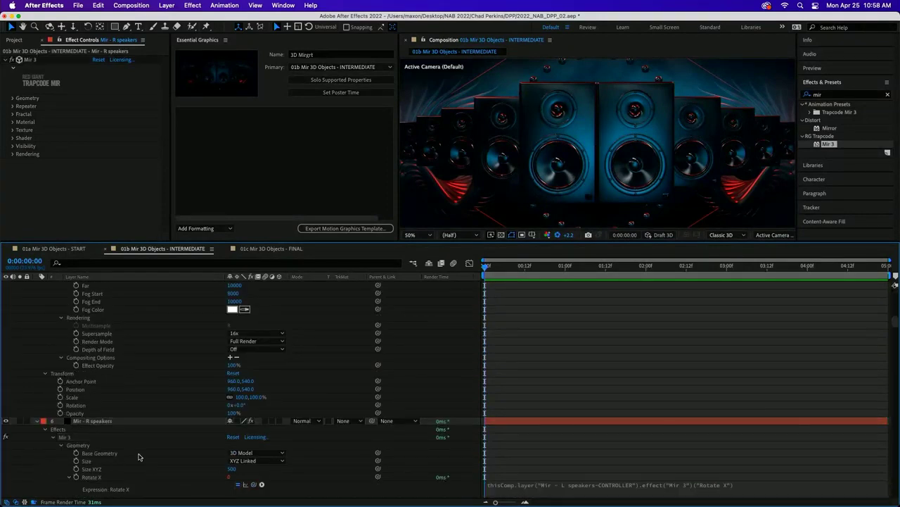
Test the linked rotation by varying Rotate X on Mir - L speakers-CONTROLLER and return it to 0
scroll(112, 358, "down", 15)
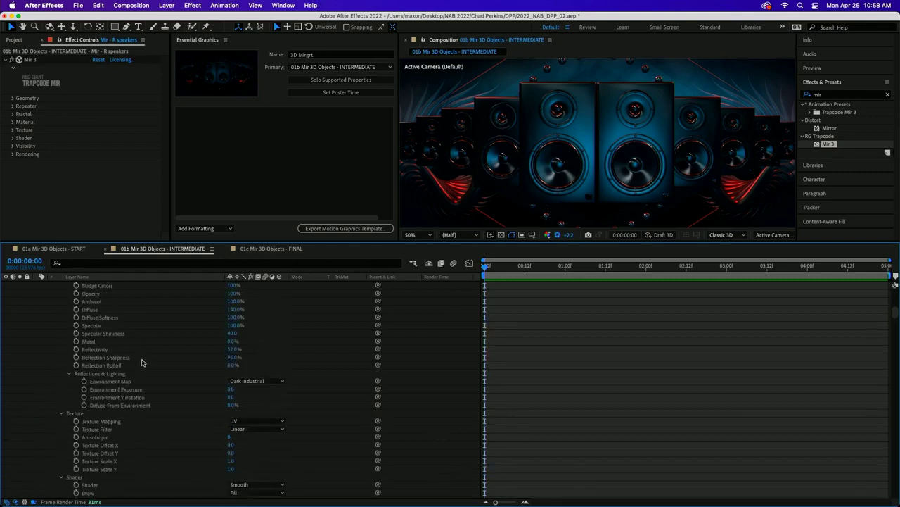
scroll(155, 364, "up", 15)
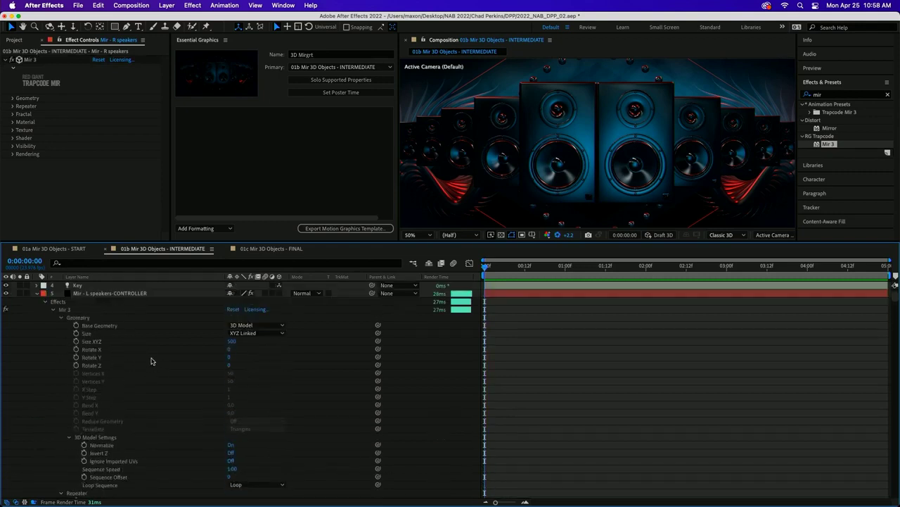
left_click(229, 349)
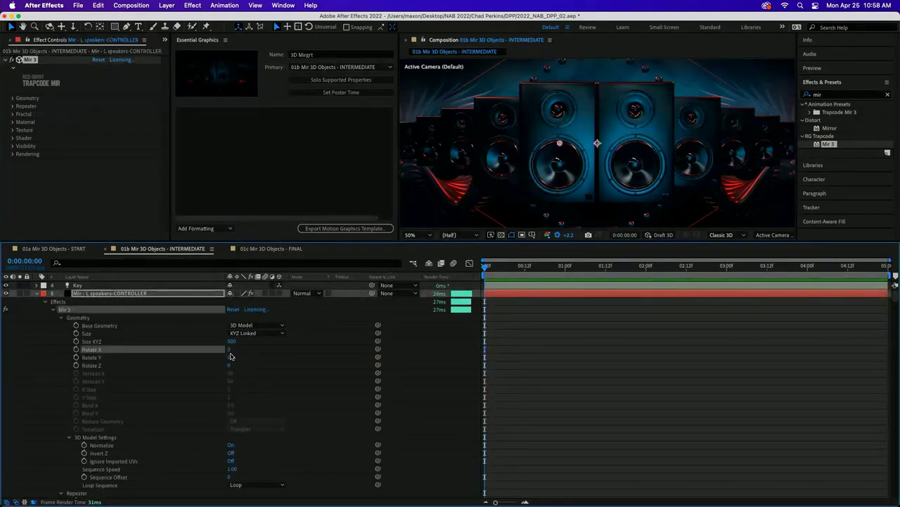
type("90")
key("Return")
left_click_drag(232, 349, 197, 378)
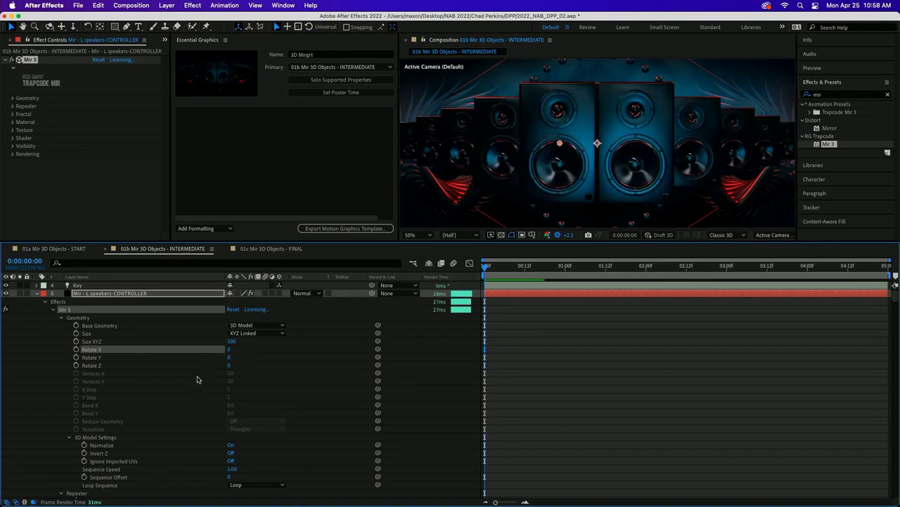
Link Rotate Y of the Mir - R speakers layer to Rotate Y of Mir - L speakers-CONTROLLER with a pick-whipped expression
scroll(187, 387, "down", 10)
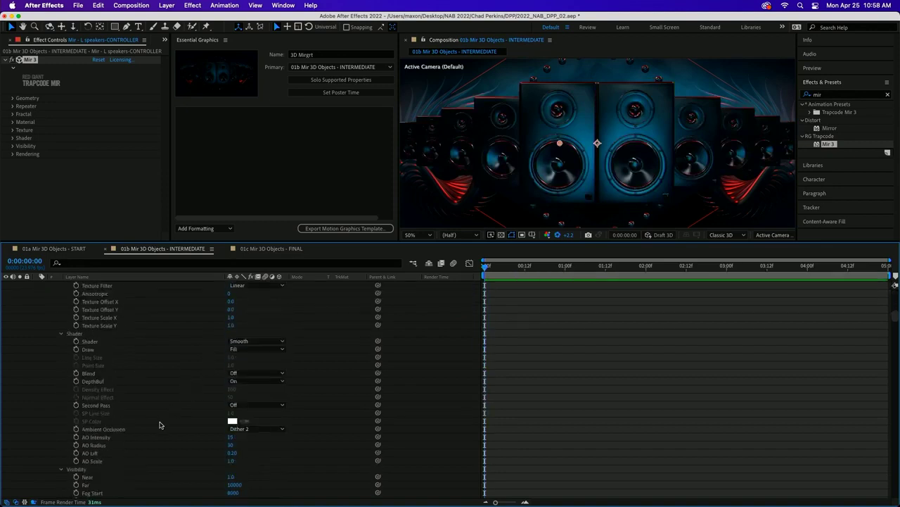
scroll(161, 425, "up", 10)
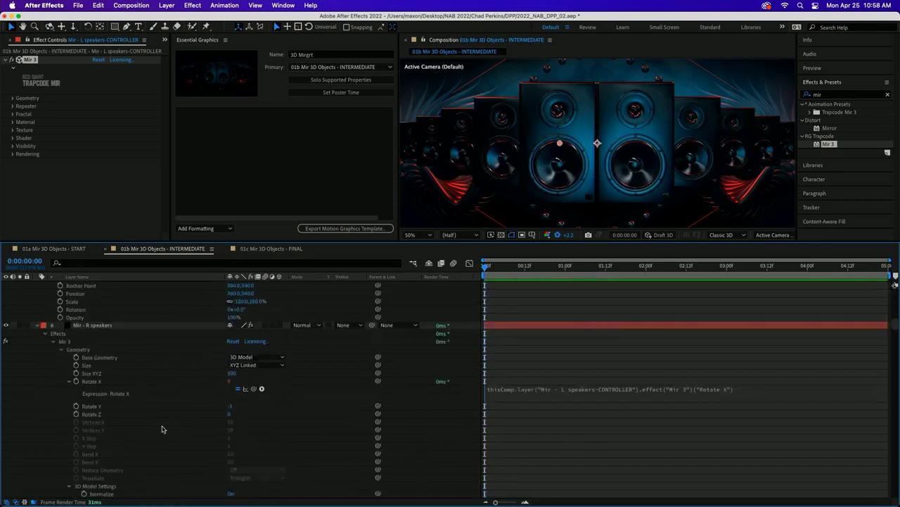
left_click(78, 406, "alt")
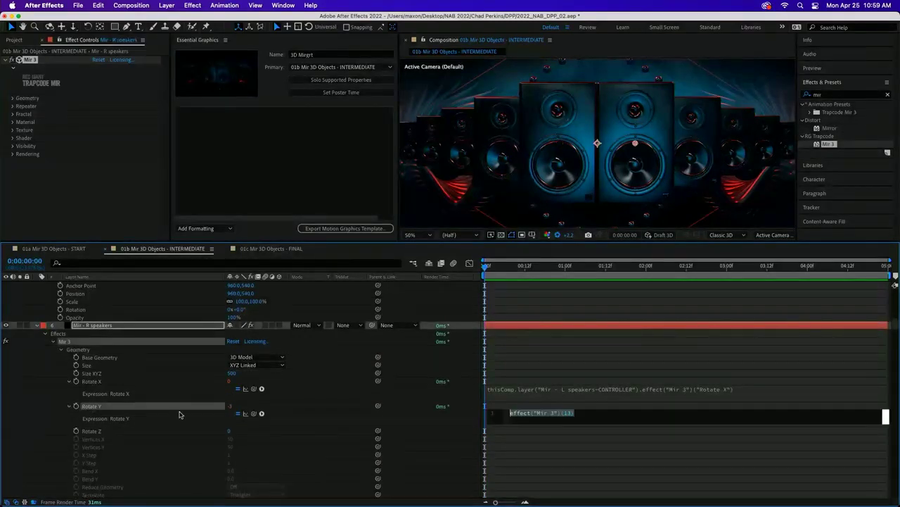
left_click_drag(255, 414, 144, 324)
left_click(44, 333)
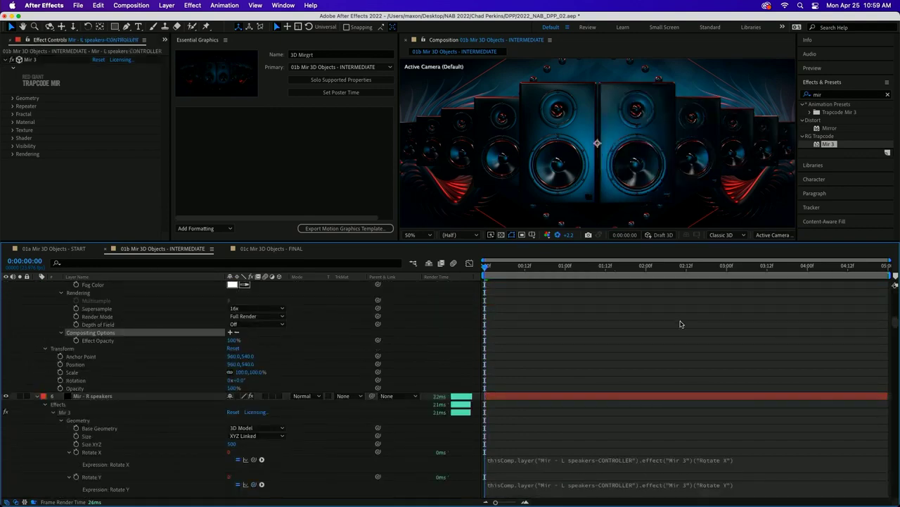
Open the 01c Mir 3D Objects - FINAL composition and reveal the rotation expressions on the Mir - R speakers layer
left_click(271, 249)
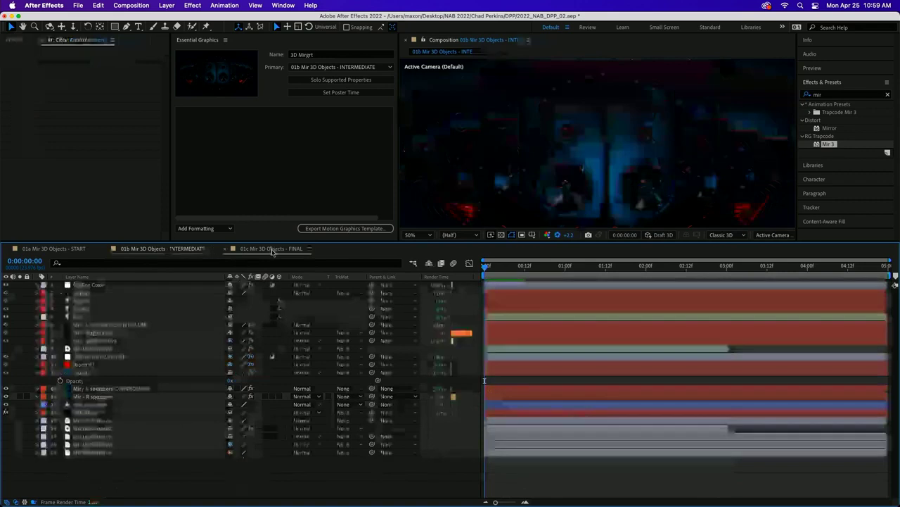
left_click(107, 325)
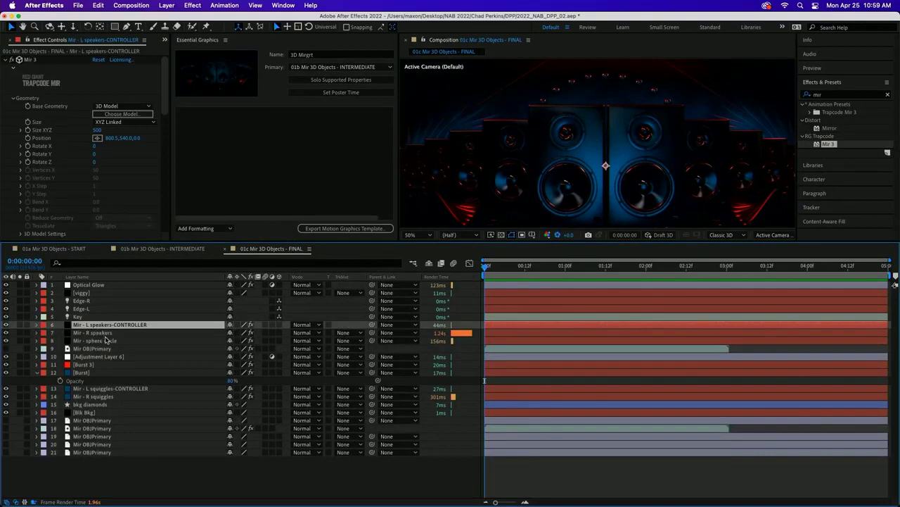
key("e")
left_click(120, 340)
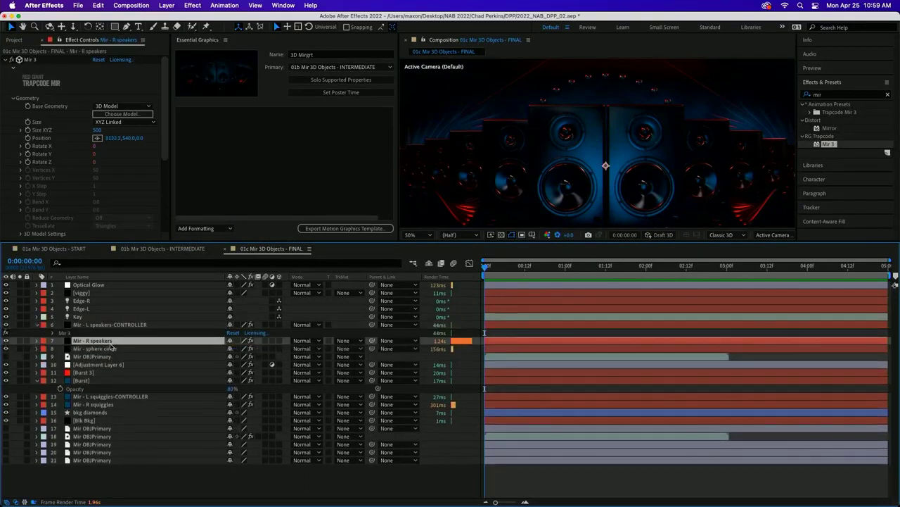
key("e")
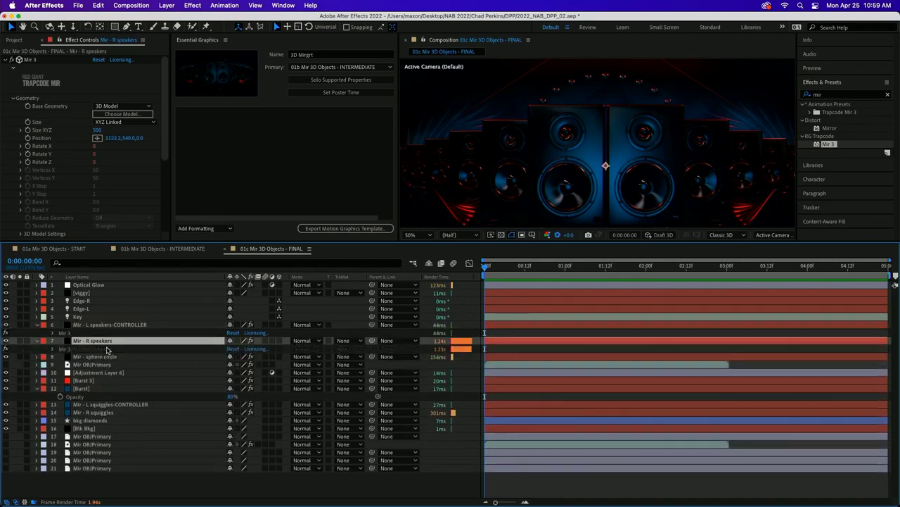
key("e")
key("e")
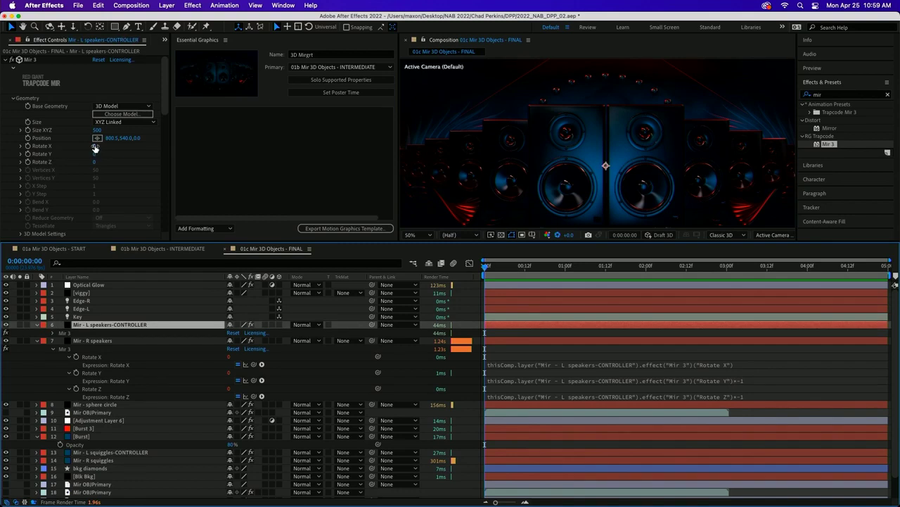
Test the linked rotations by varying Rotate X, Rotate Y and Rotate Z on Mir - L speakers-CONTROLLER, undoing the changes
left_click_drag(95, 147, 82, 149)
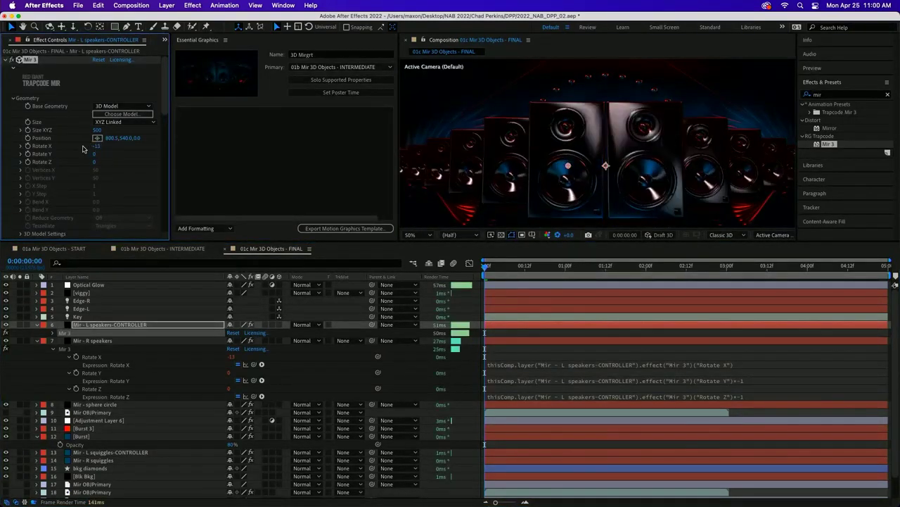
key("super+z")
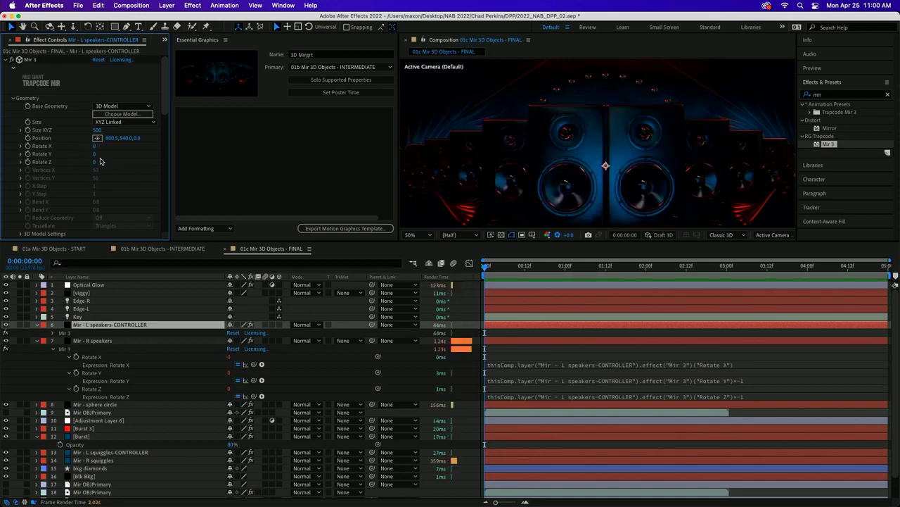
left_click_drag(95, 153, 83, 154)
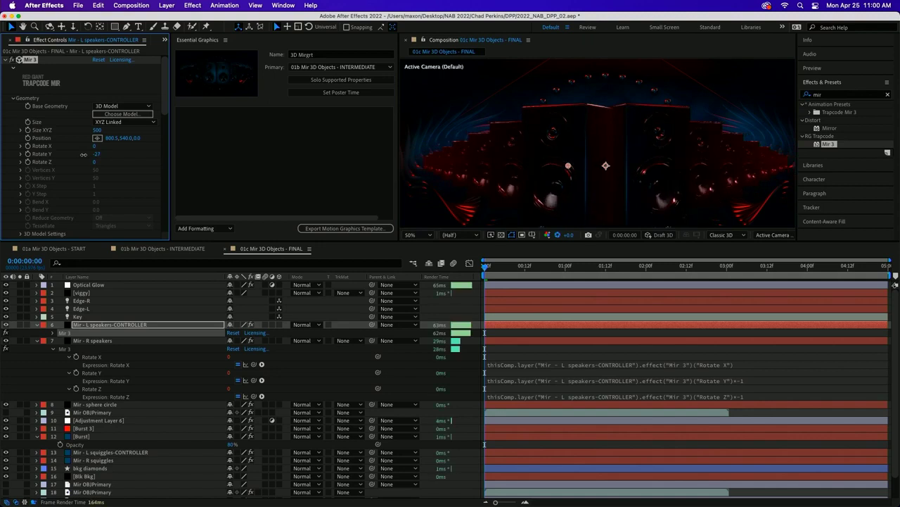
key("super+z")
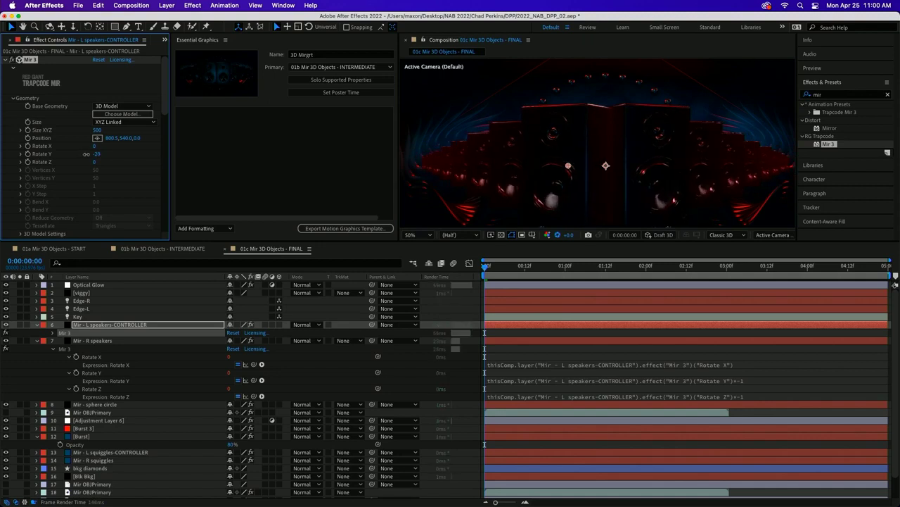
left_click_drag(97, 153, 88, 153)
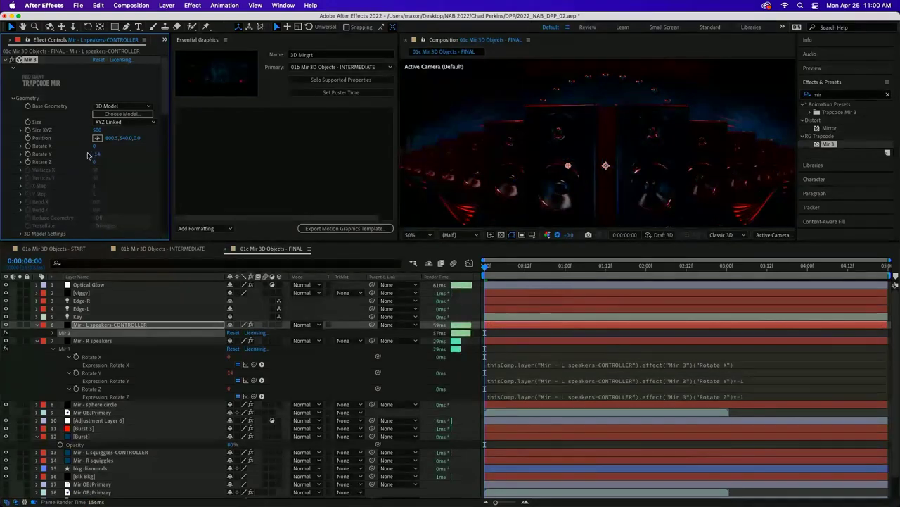
key("super+z")
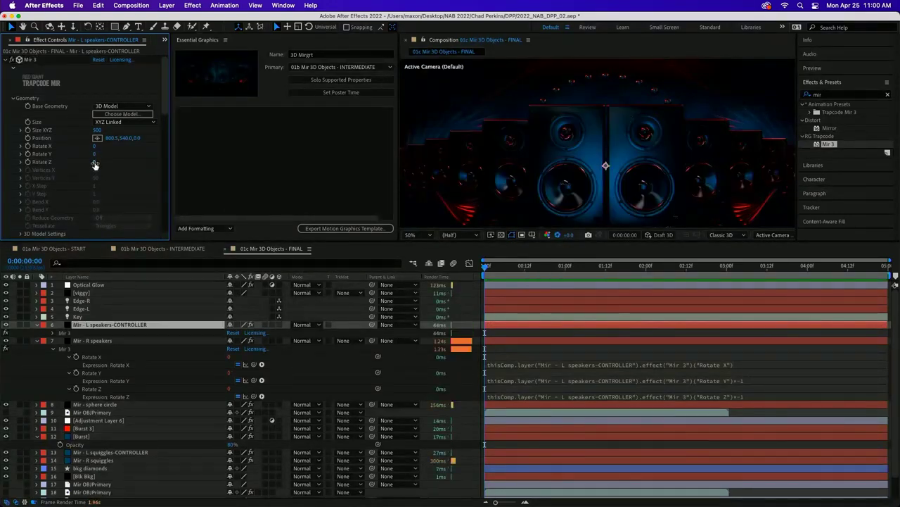
left_click_drag(96, 162, 93, 163)
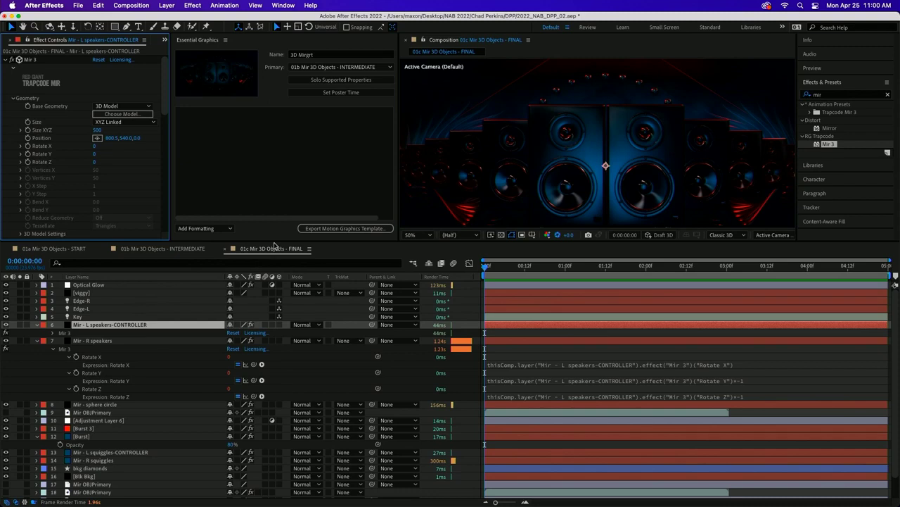
Make 01c Mir 3D Objects - FINAL the template's primary composition and add Rotate X of Mir - L speakers-CONTROLLER as a control
left_click(374, 67)
left_click(377, 110)
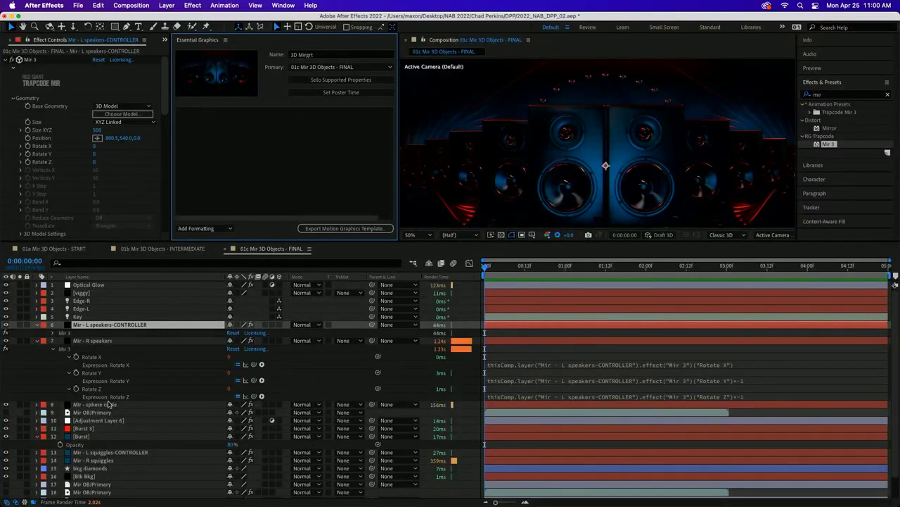
left_click(91, 357)
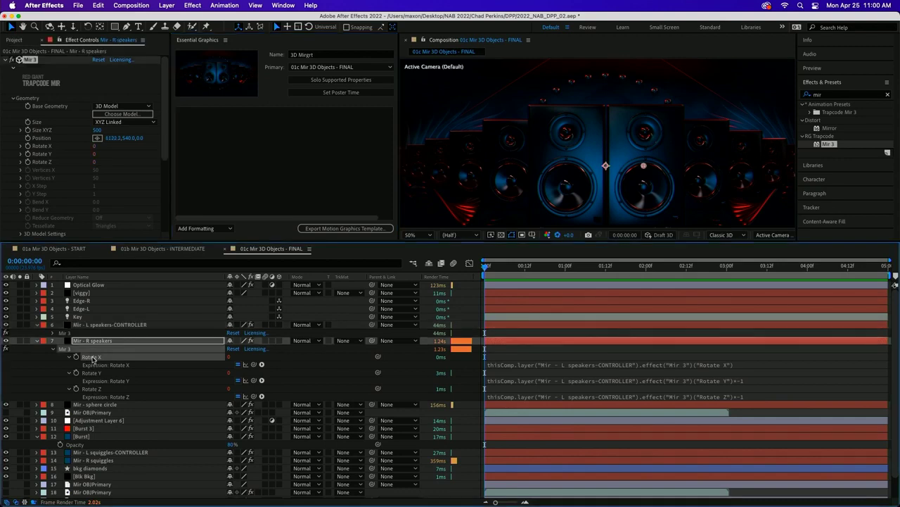
left_click(53, 332)
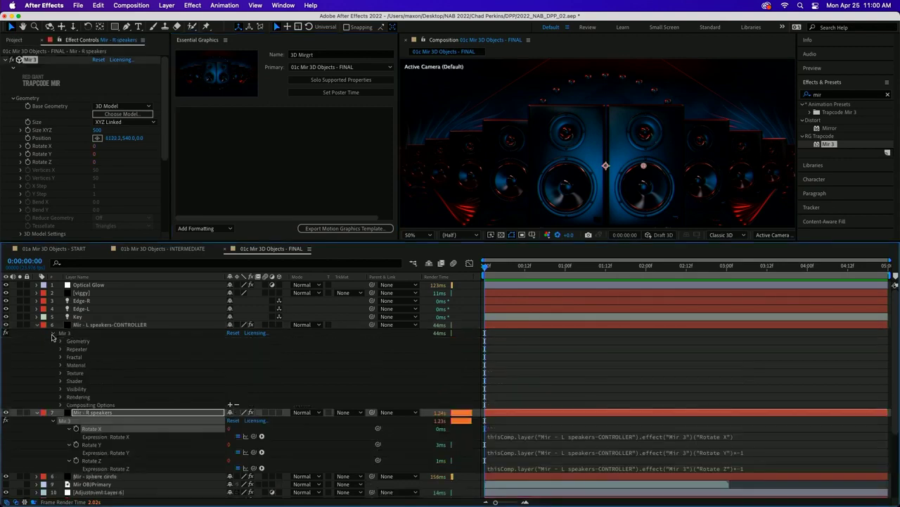
left_click(61, 340)
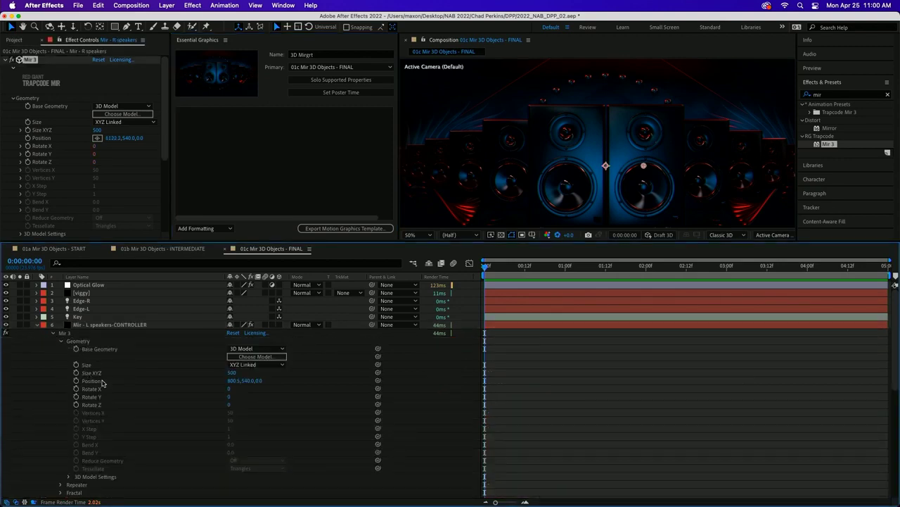
left_click_drag(92, 388, 232, 148)
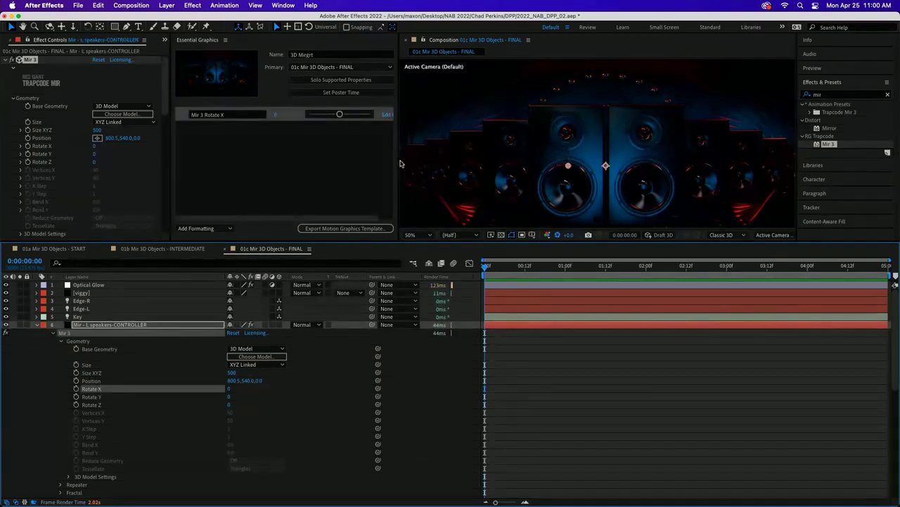
Widen the Essential Graphics area and rename the Mir 3 Rotate X control as 3D Left/Right
left_click_drag(398, 160, 474, 160)
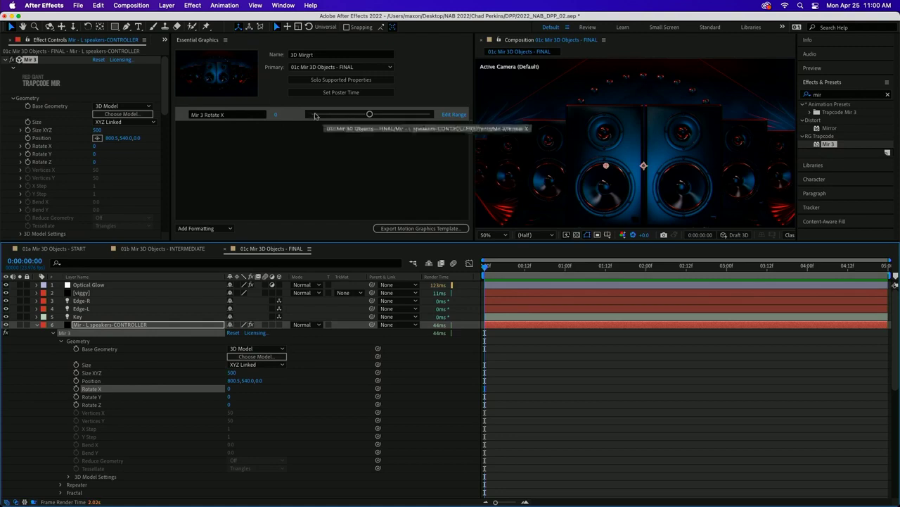
left_click(227, 115)
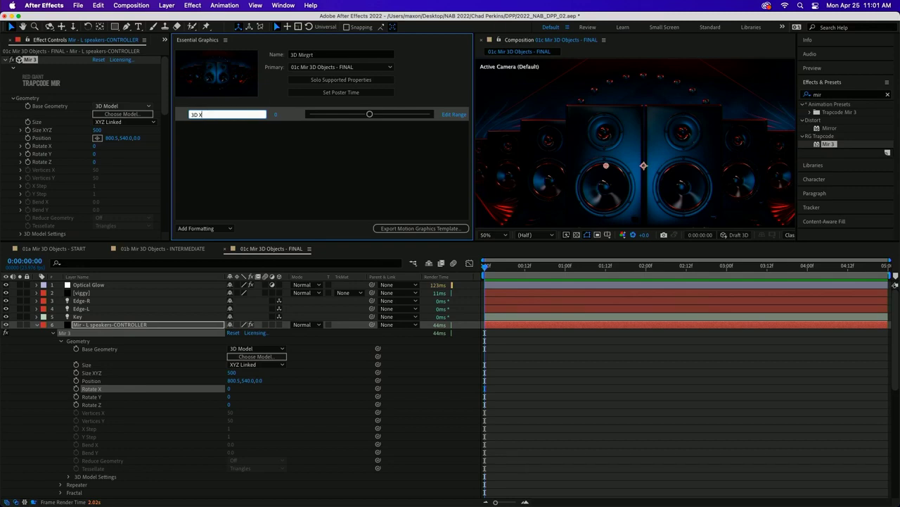
key("BackSpace")
type("Left/Right")
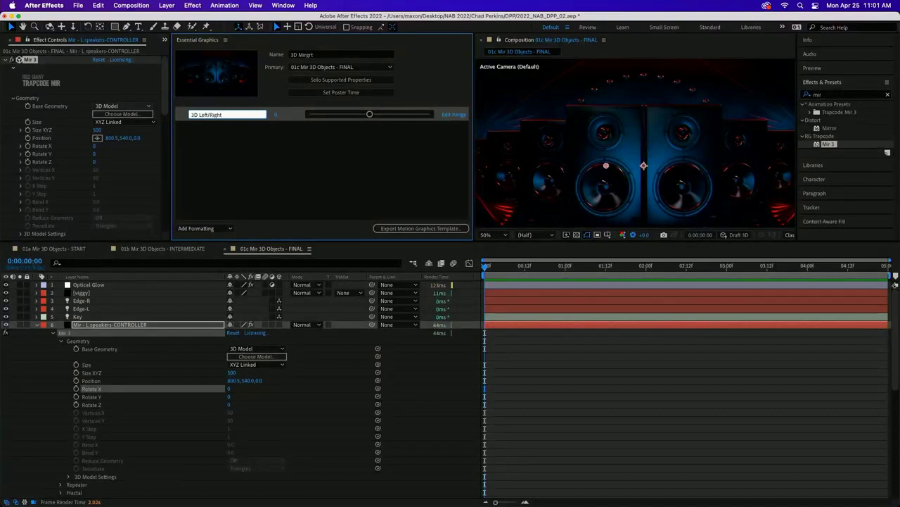
key("Return")
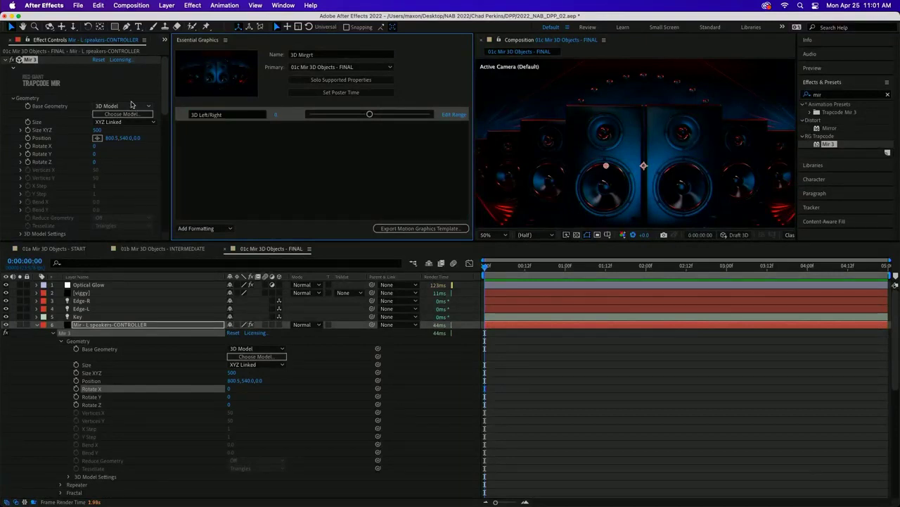
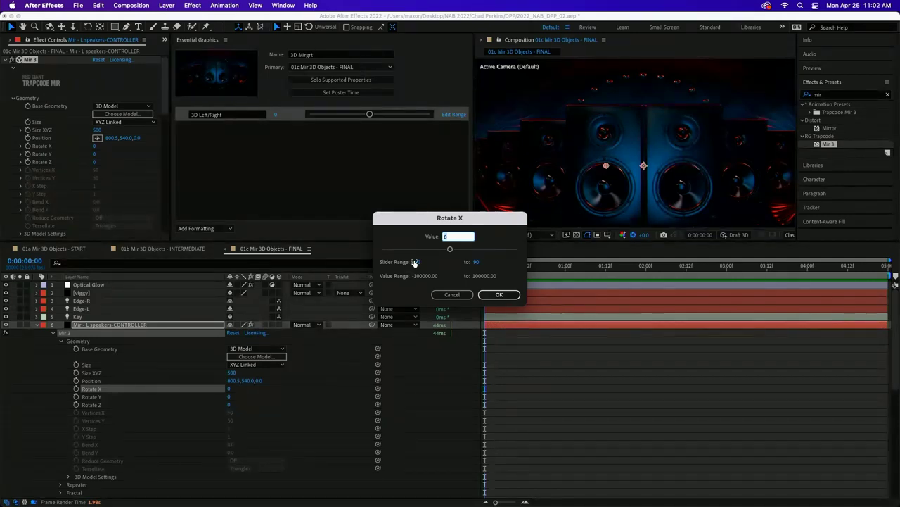
Try a slider range of -15 to 15 for the 3D Left/Right control and discard the edit
left_click(415, 262)
type("-90")
left_click(418, 262)
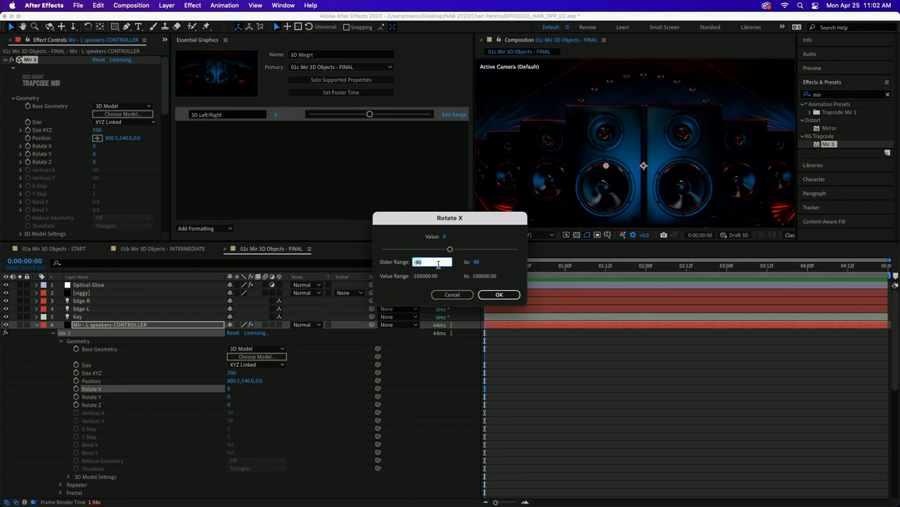
type("-15")
key("Tab")
type("15")
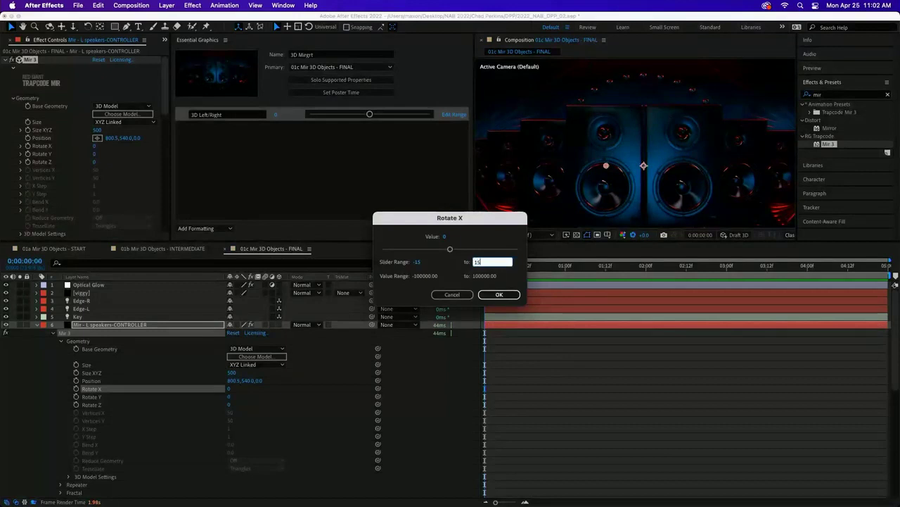
key("Tab")
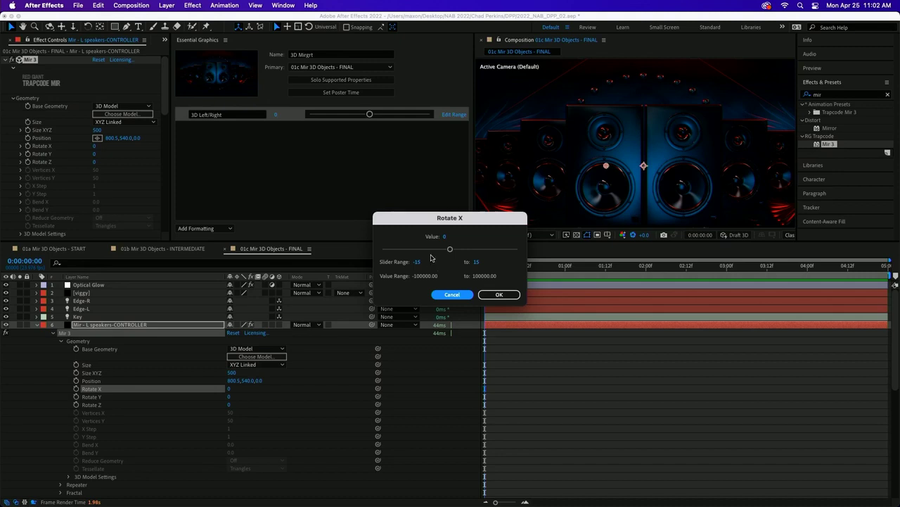
left_click(453, 295)
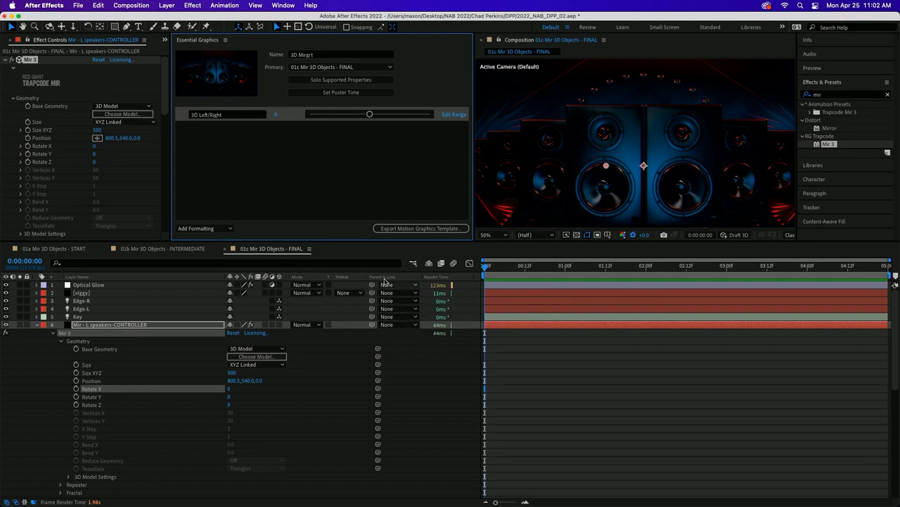
Switch to Adobe Premiere Pro, bring up the 01_3D Mirgrt sequence and enlarge the timeline area
left_click(406, 229)
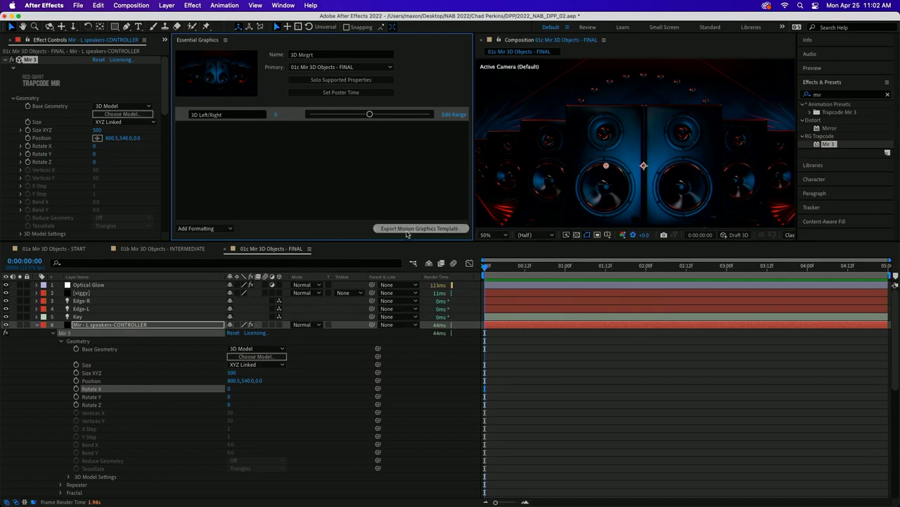
mouse_move(460, 504)
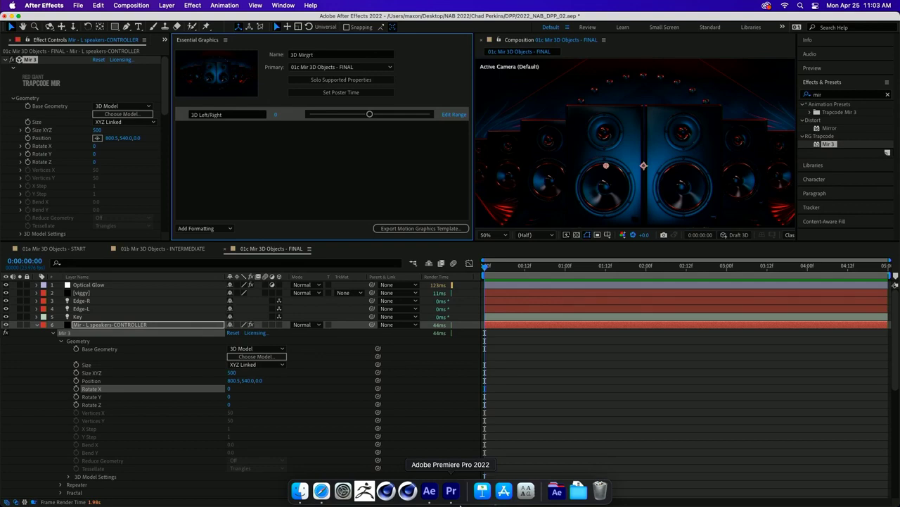
left_click(451, 492)
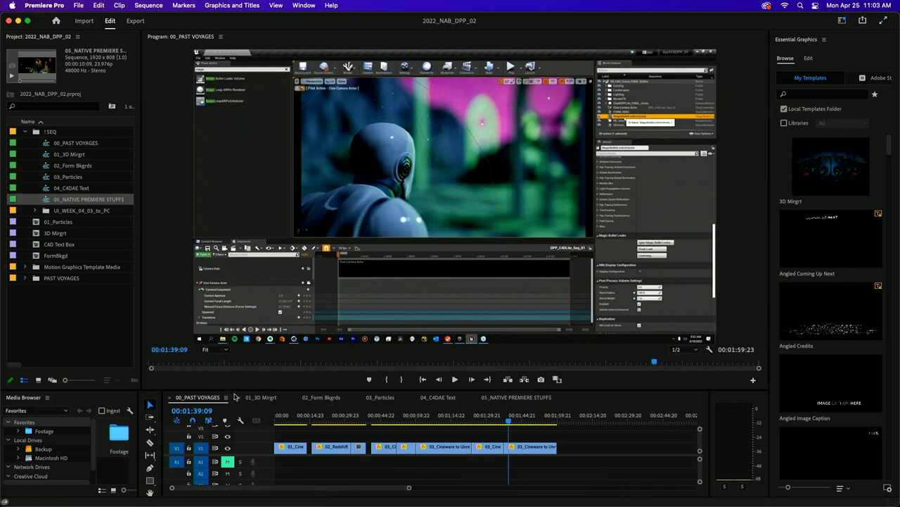
left_click(262, 398)
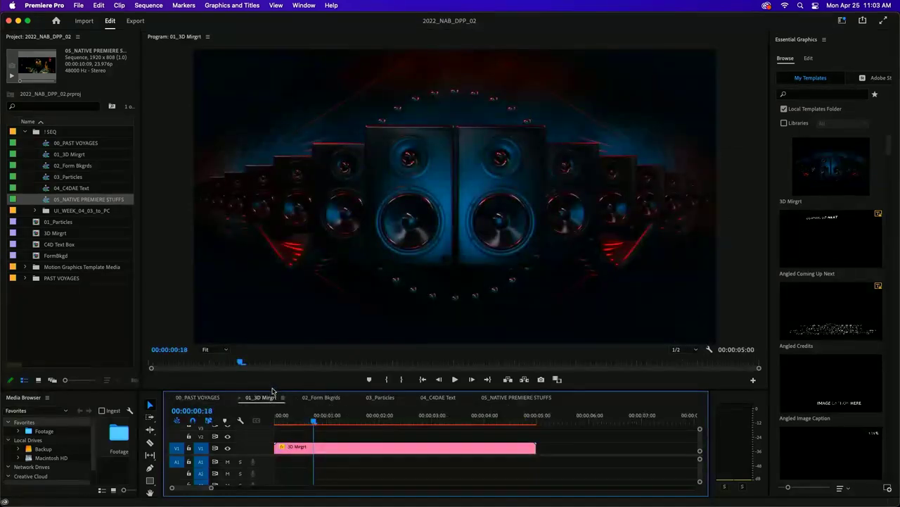
left_click_drag(273, 389, 272, 370)
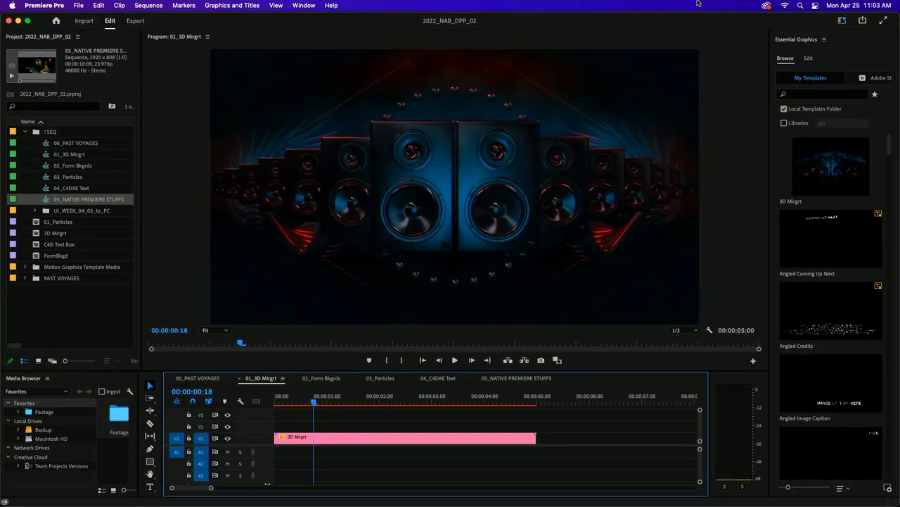
Examine the Essential Graphics browse and edit views and the template files offered for installation from the MOGRTS folder
left_click(305, 6)
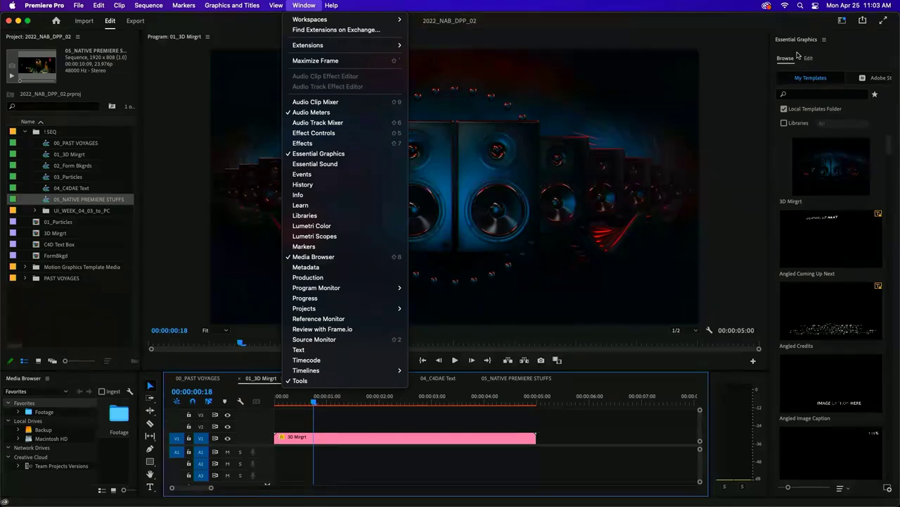
left_click(777, 65)
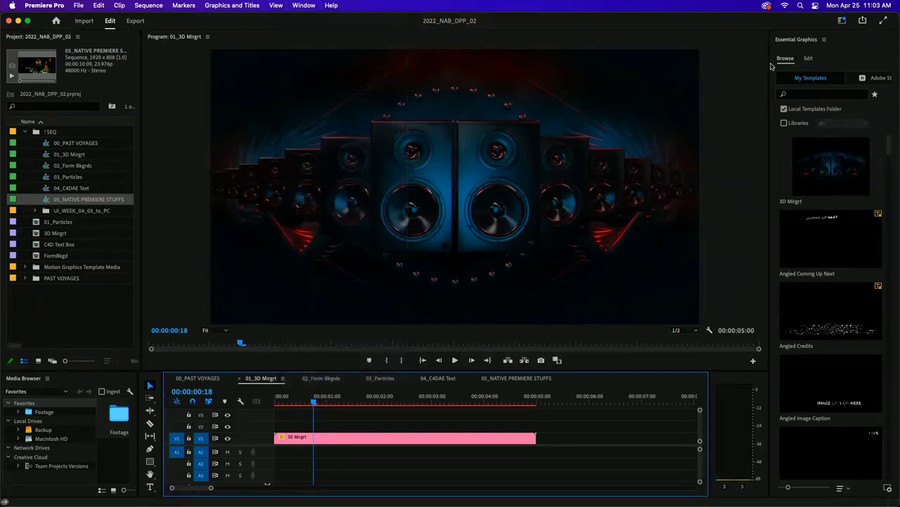
left_click(810, 60)
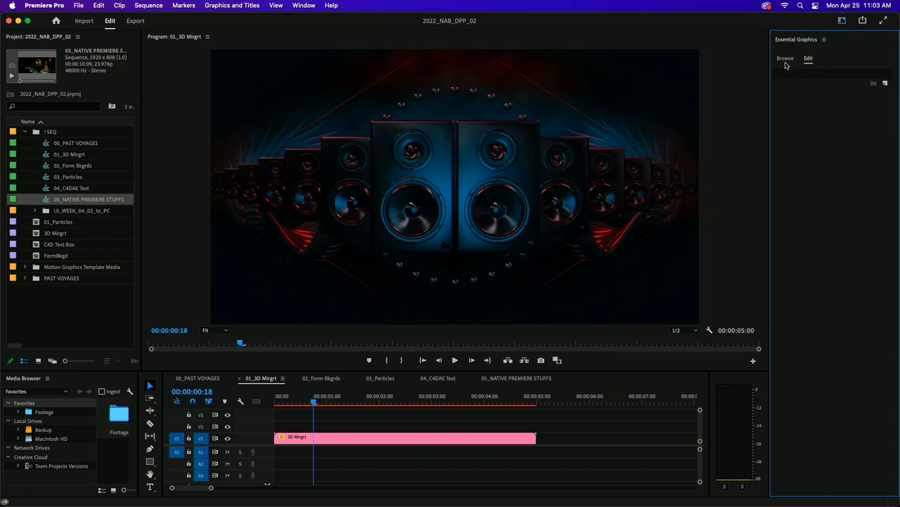
left_click(787, 59)
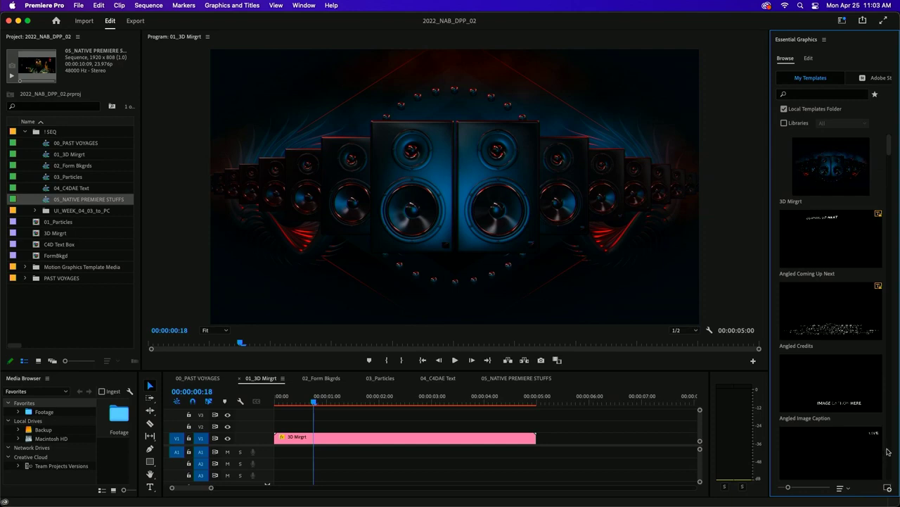
left_click(887, 487)
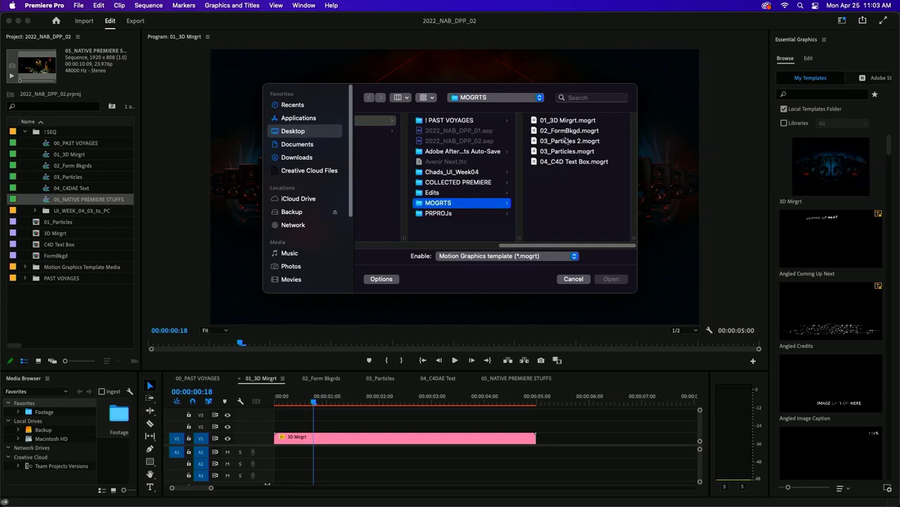
left_click(570, 282)
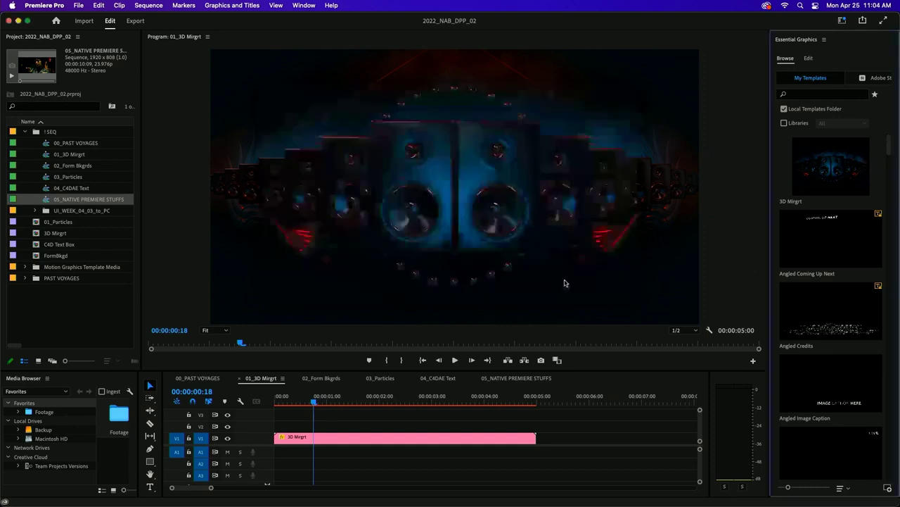
Select the 3D Mirgrt clip to examine its editable template controls and return to the template browser
mouse_move(821, 146)
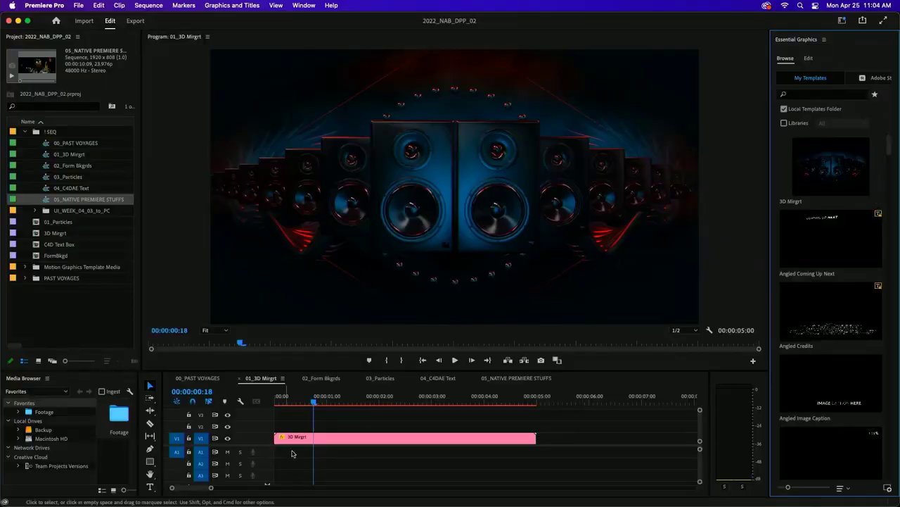
left_click(342, 437)
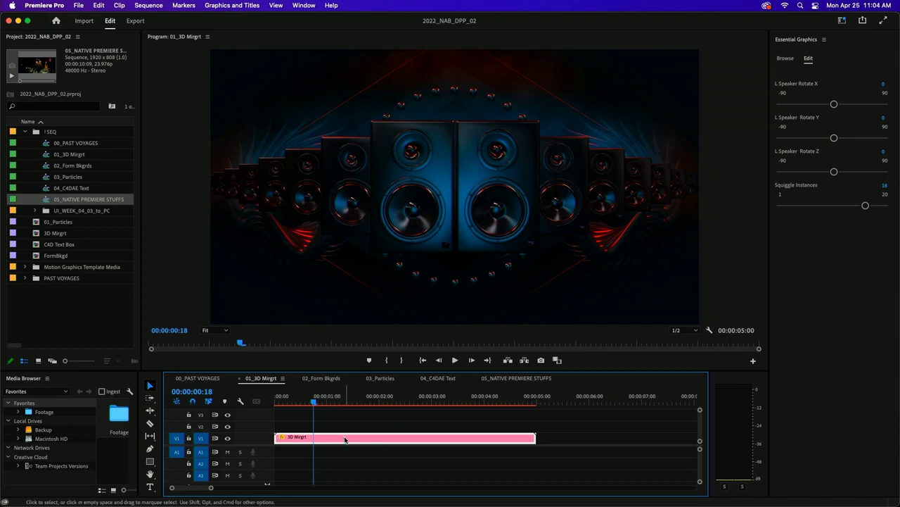
left_click(784, 60)
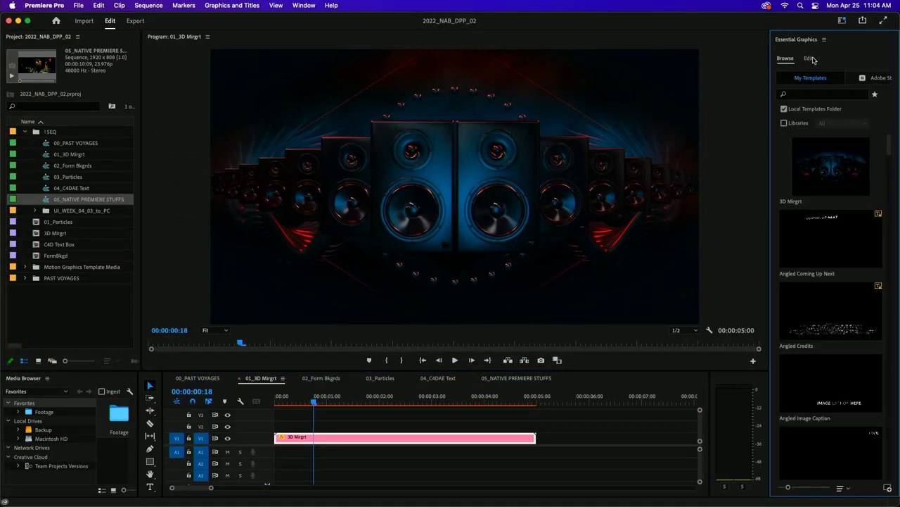
Adjust the 3D Mirgrt clip's template controls to L Speaker Rotate X -9, Rotate Y -5 and Rotate Z 12
left_click(809, 61)
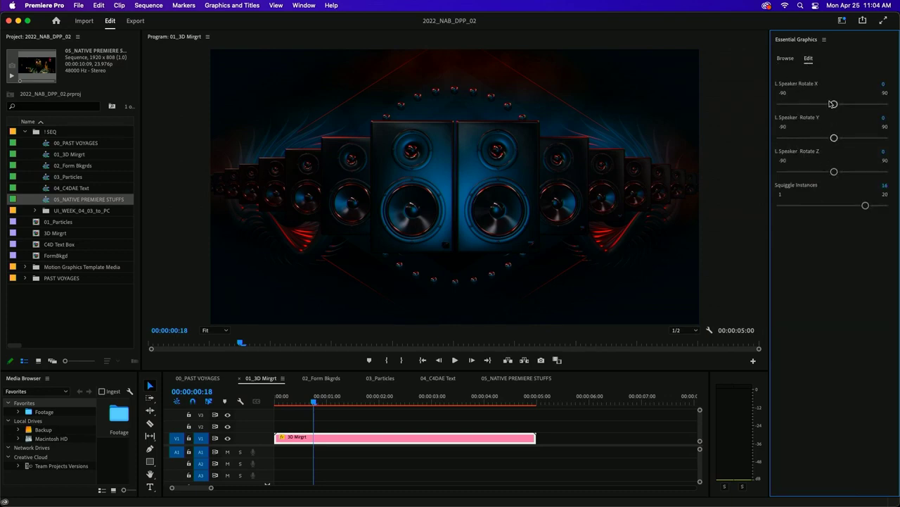
mouse_move(834, 105)
left_mouse_down()
mouse_move(821, 106)
mouse_move(834, 105)
left_mouse_up()
mouse_move(835, 138)
left_mouse_down()
mouse_move(818, 138)
mouse_move(839, 139)
mouse_move(828, 138)
left_mouse_up()
left_click_drag(835, 172, 833, 173)
left_click_drag(831, 175, 840, 173)
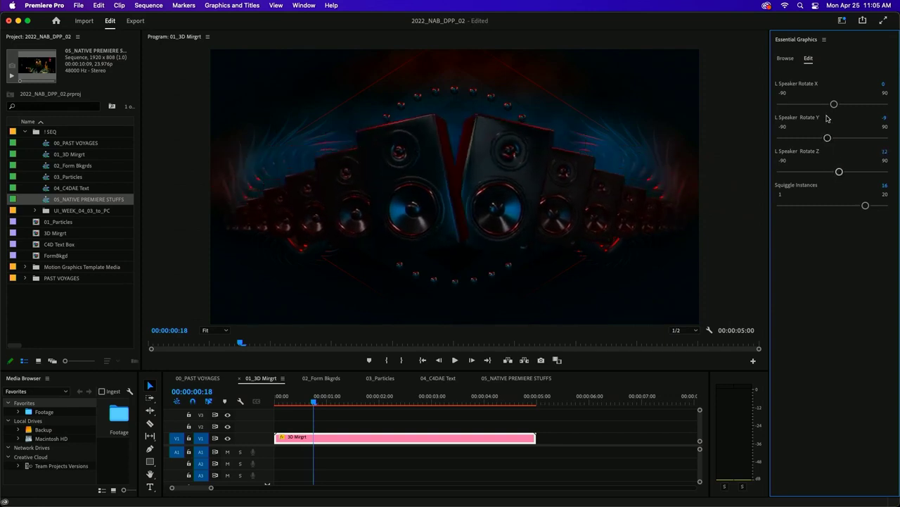
left_click_drag(828, 139, 830, 140)
left_click_drag(837, 104, 838, 105)
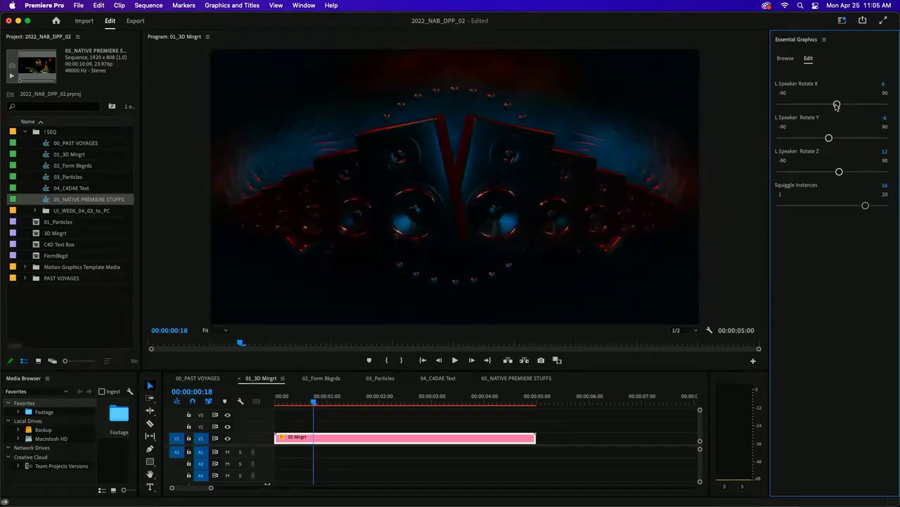
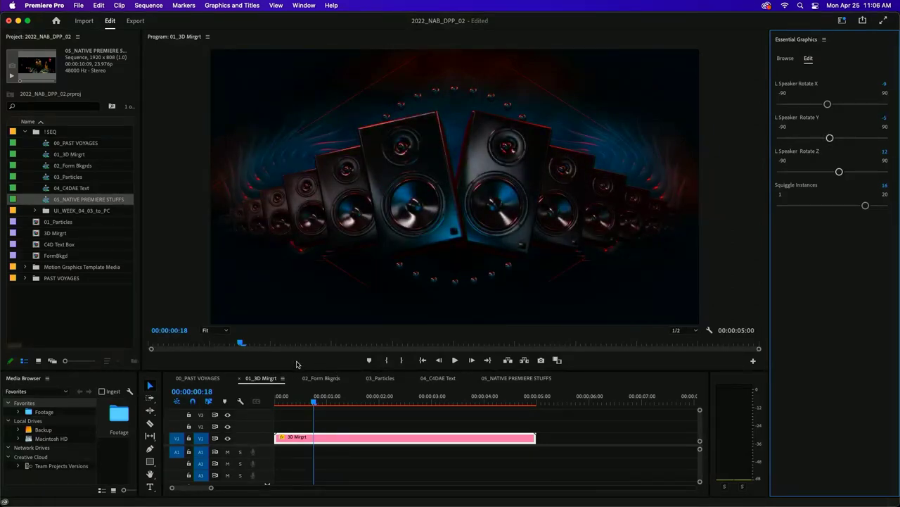
Switch to After Effects, bring back the Project panel and open the 03a Particular Particles - START composition
mouse_move(385, 492)
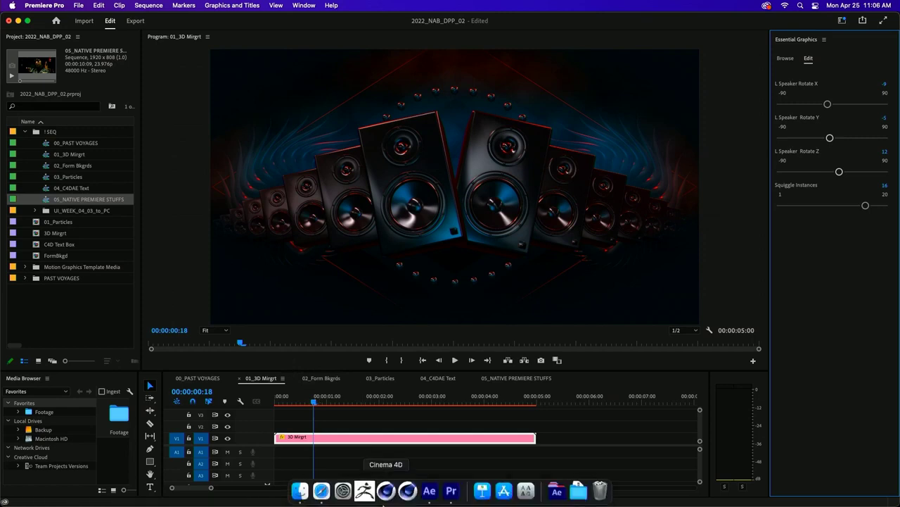
left_click(430, 495)
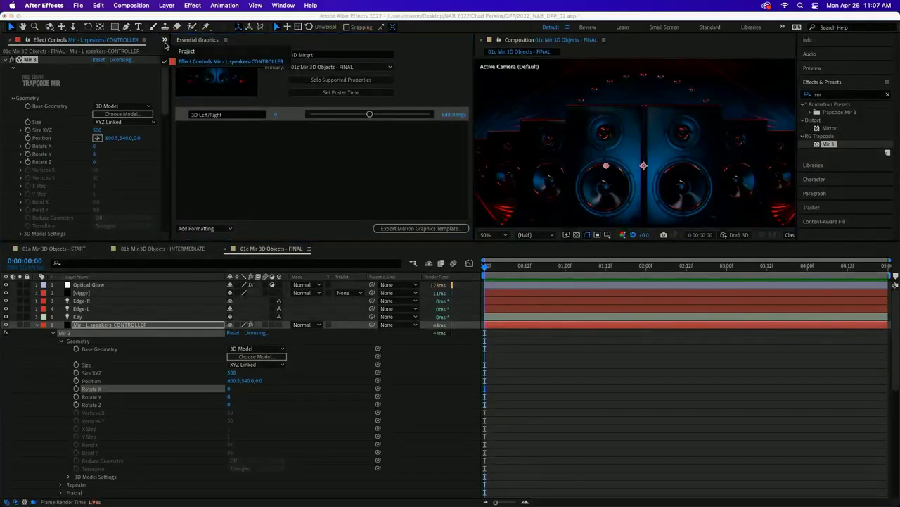
left_click(165, 41)
left_click(180, 53)
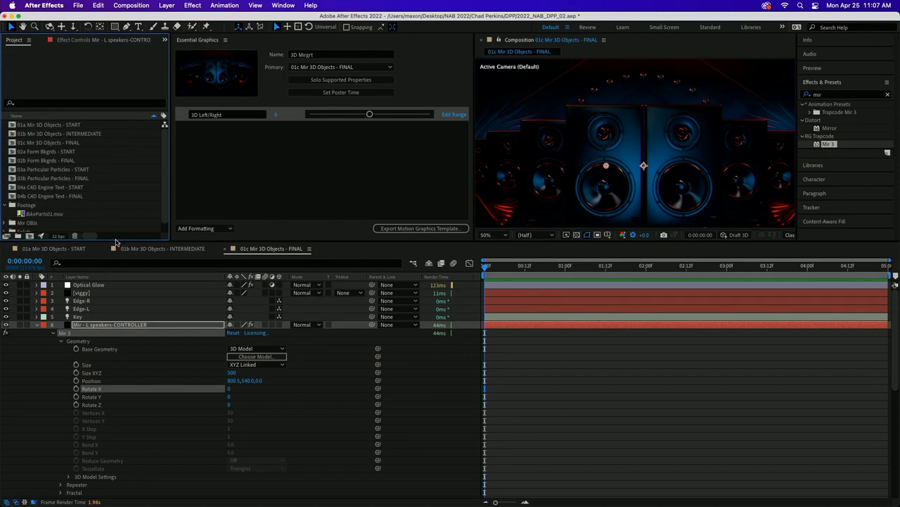
double_click(38, 171)
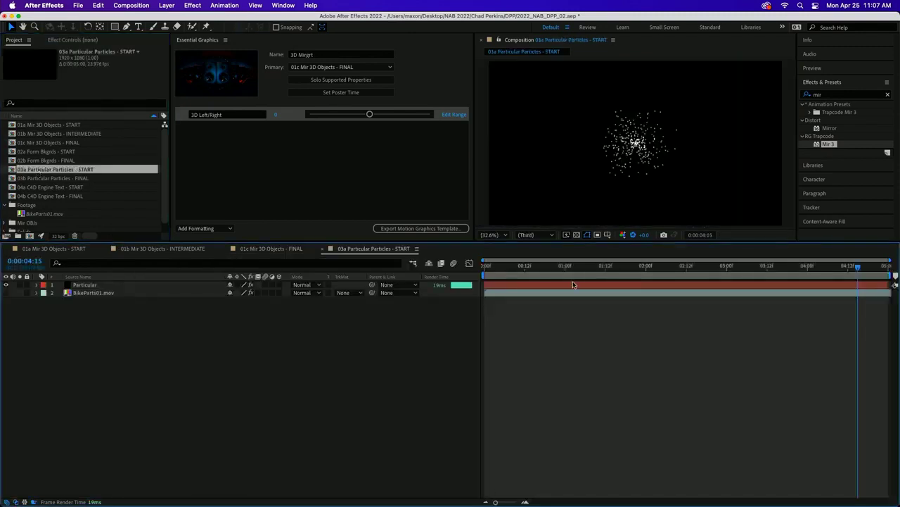
Preview the particles up to 0:00:01:23, reduce the timeline area's height and select the BikeParts01.mov layer
left_click_drag(511, 266, 642, 265)
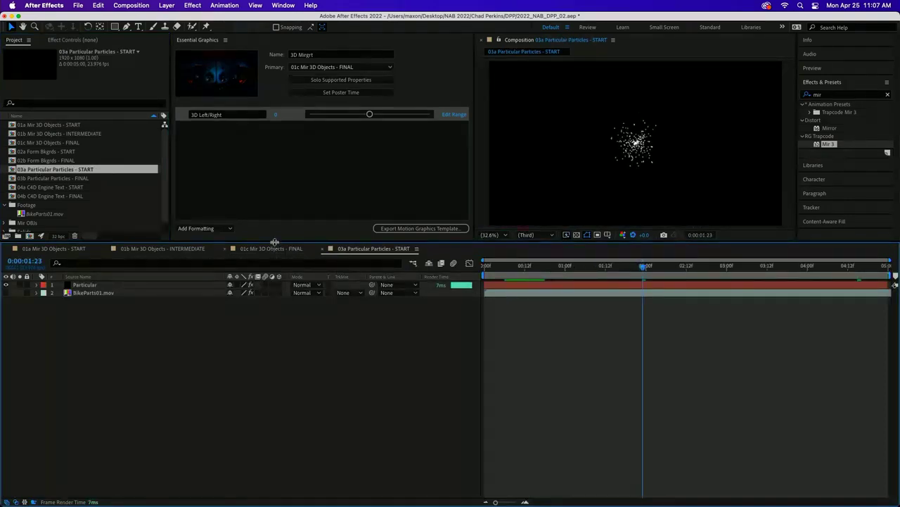
left_click_drag(275, 241, 279, 294)
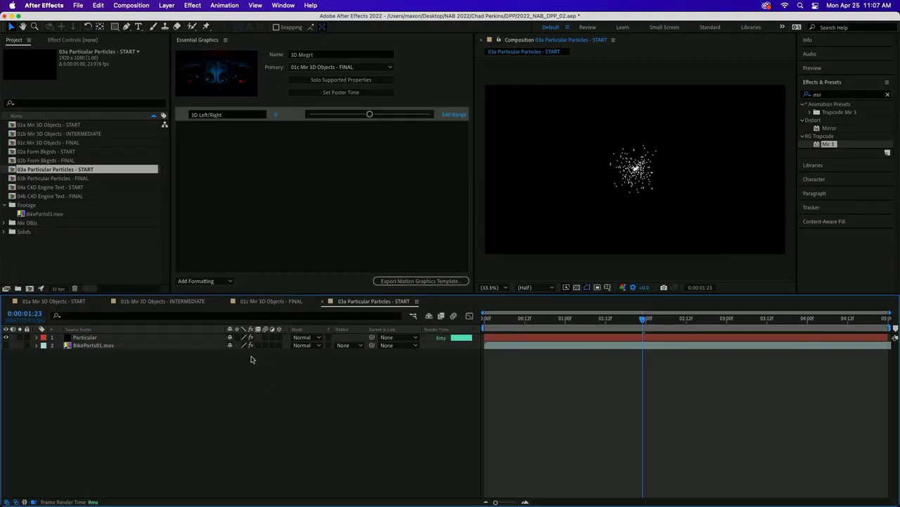
left_click(119, 337)
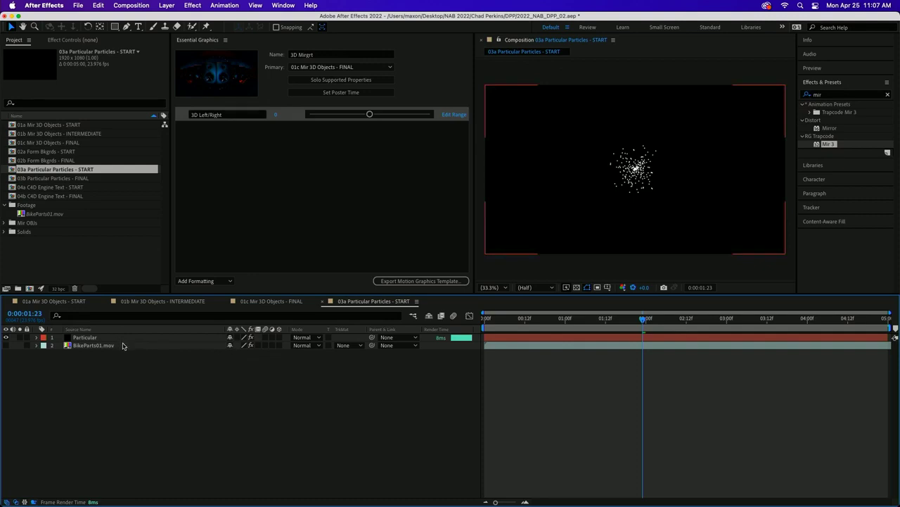
left_click(123, 345)
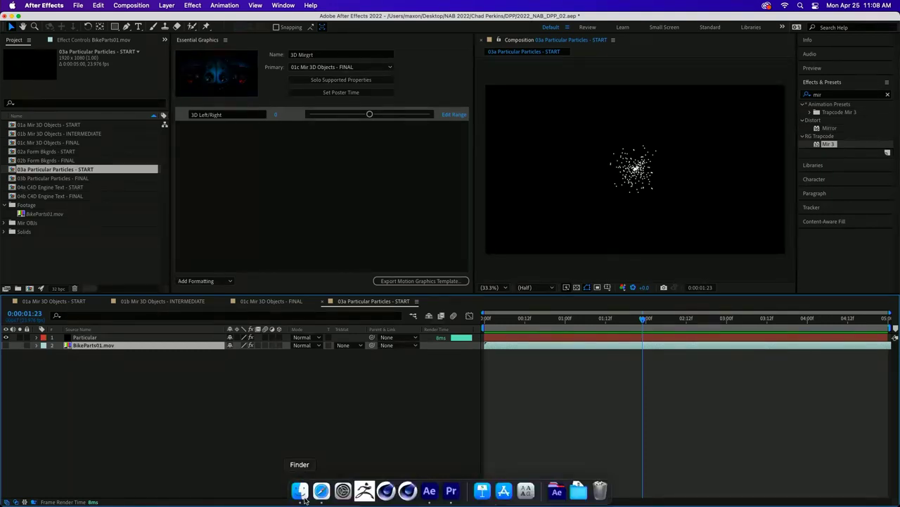
Switch to Finder and look through the template files in the MOGRTS folder, selecting 03_Particles.mogrt
left_click(301, 493)
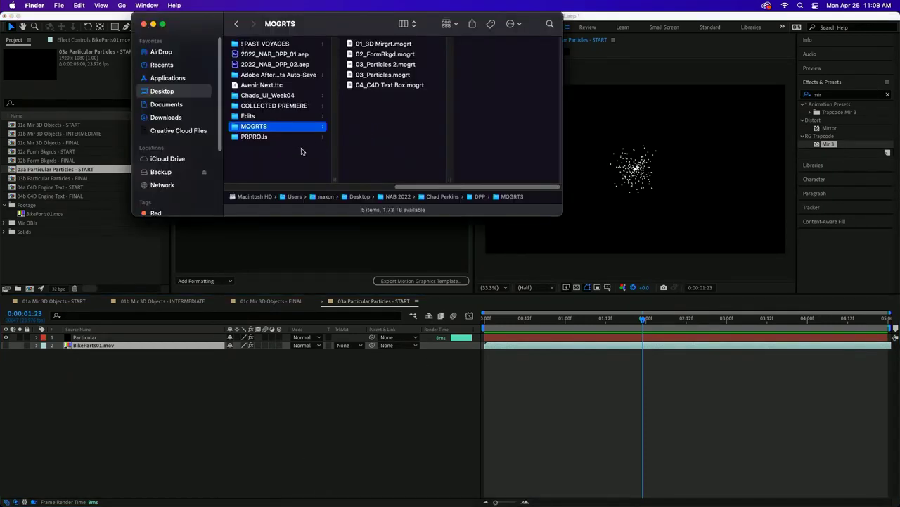
left_click_drag(436, 188, 416, 193)
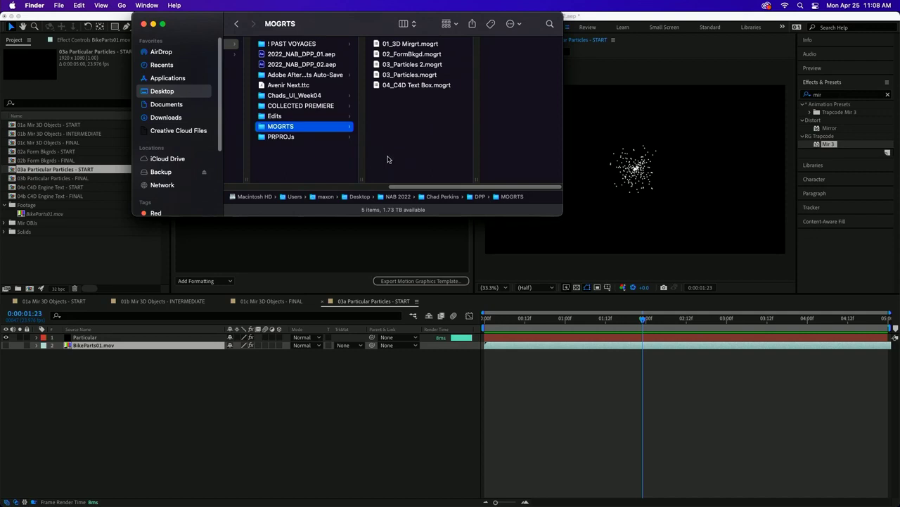
left_click(414, 75)
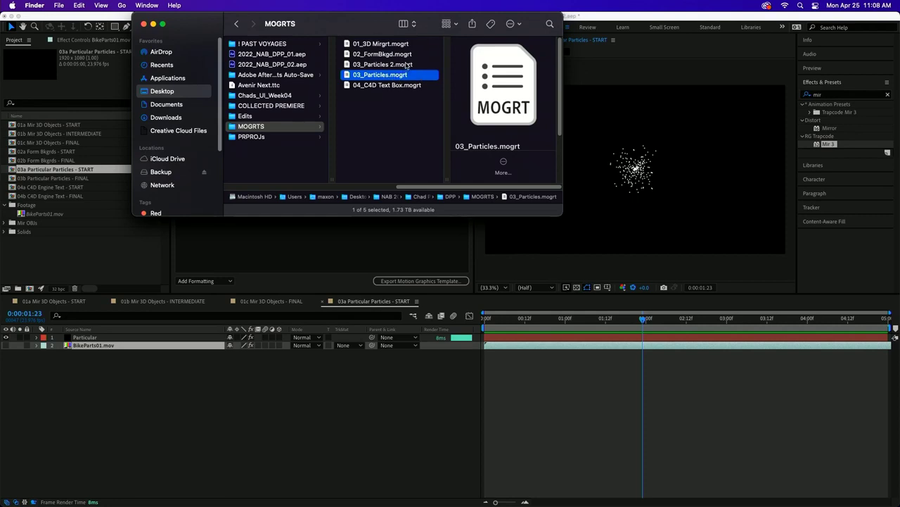
left_click(407, 65)
left_click(407, 66)
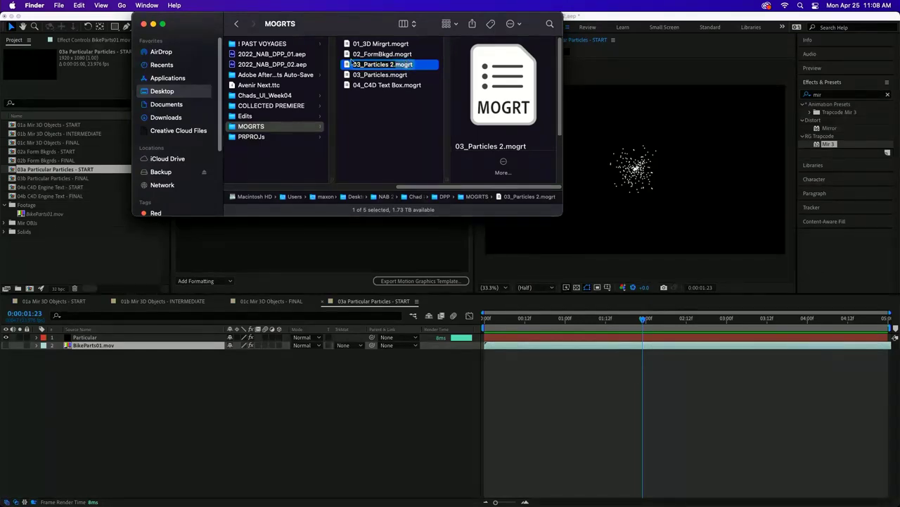
type("zip")
left_click(406, 116)
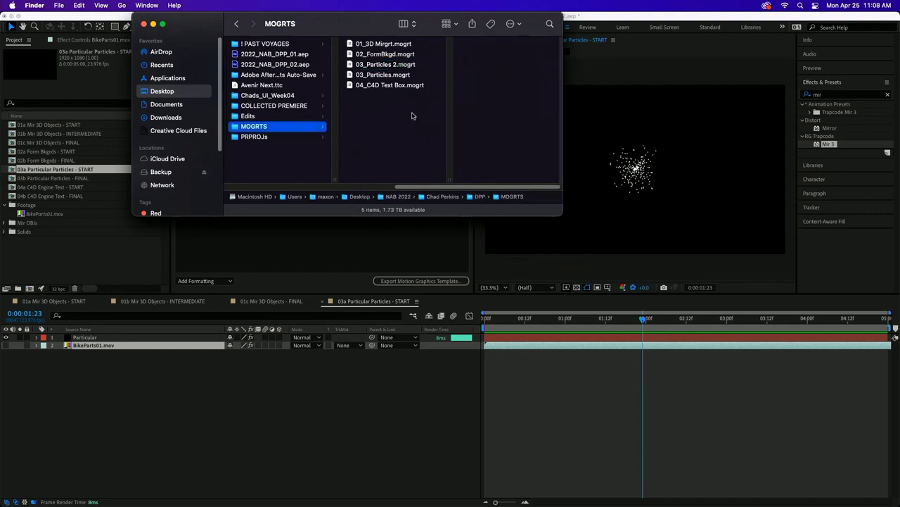
Rename 03_Particles 2.mogrt as 03_Particles 2.zip, accept the extension change and extract the archive
left_click(406, 64)
left_click(406, 64)
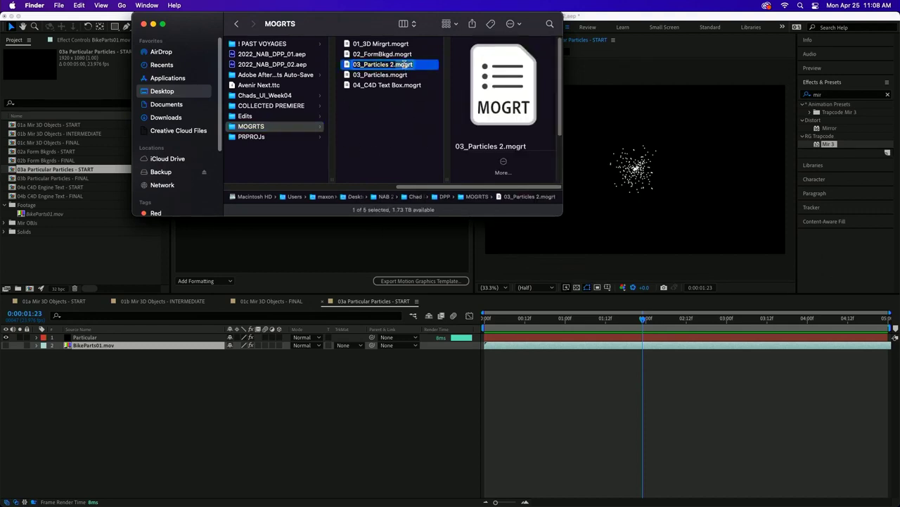
double_click(405, 65)
type("zip")
key("Return")
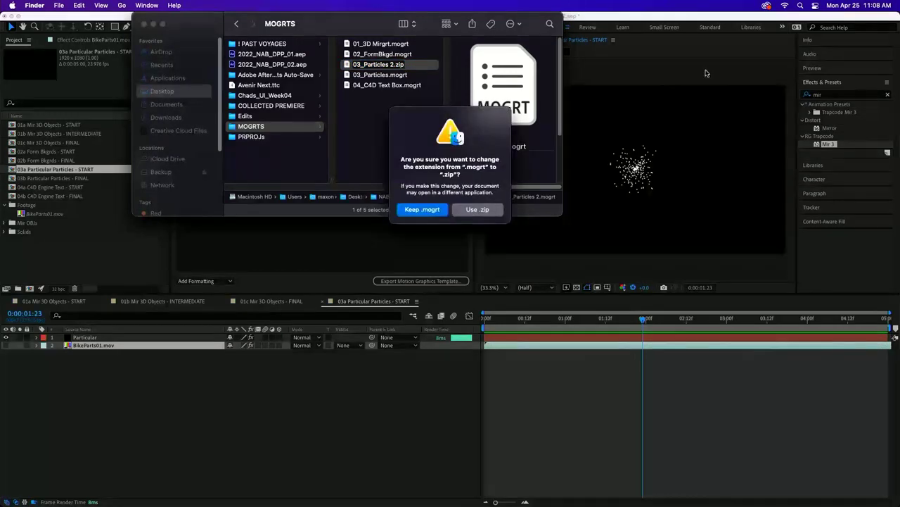
left_click(477, 209)
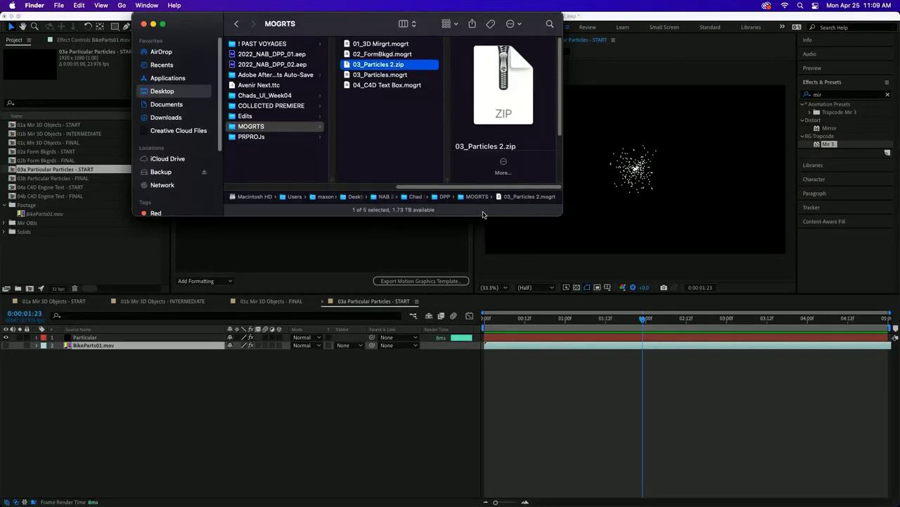
double_click(351, 66)
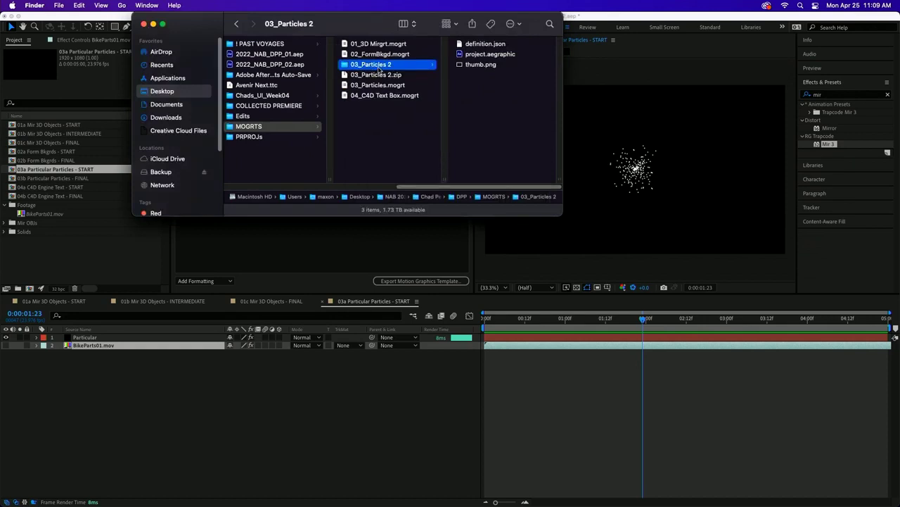
Rename project.aegraphic in the extracted 03_Particles 2 folder as project.zip, accept the extension change and extract it
left_click(531, 54)
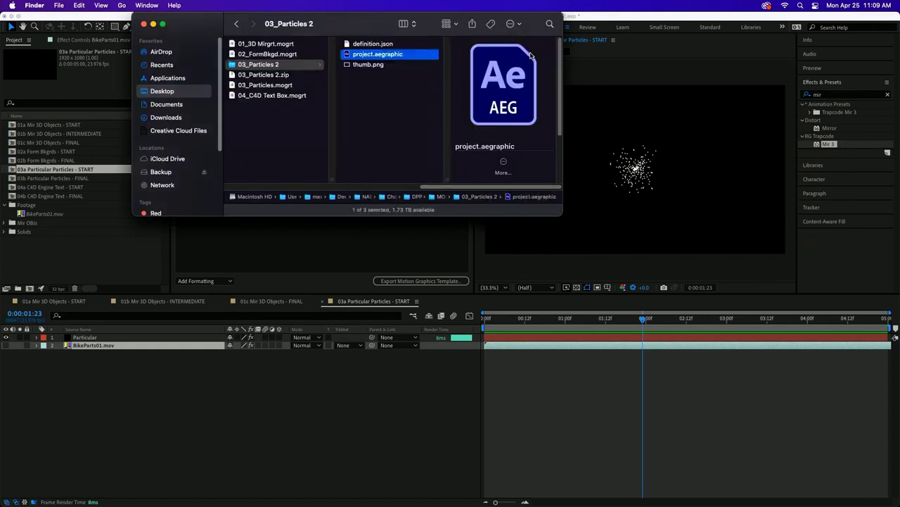
left_click(387, 55)
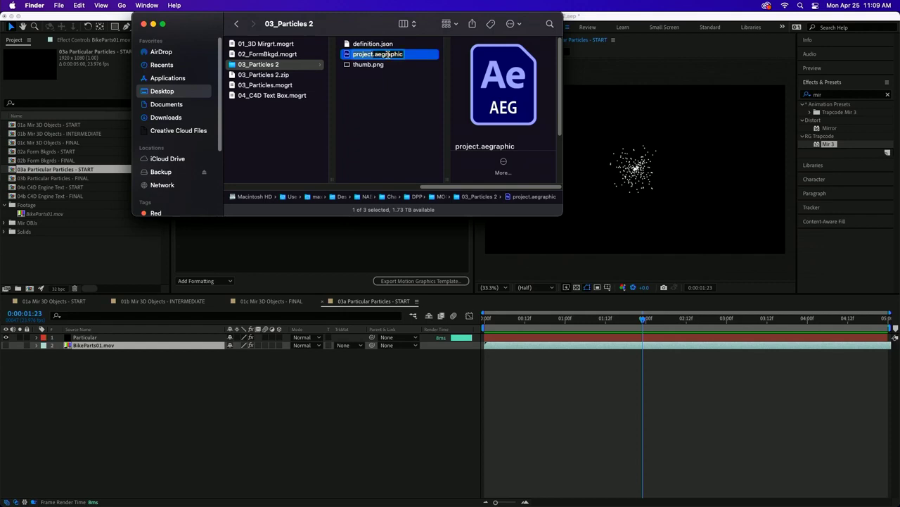
key("BackSpace")
key("BackSpace")
key("BackSpace")
key("BackSpace")
key("BackSpace")
key("BackSpace")
key("BackSpace")
key("BackSpace")
key("BackSpace")
type("zip")
key("Return")
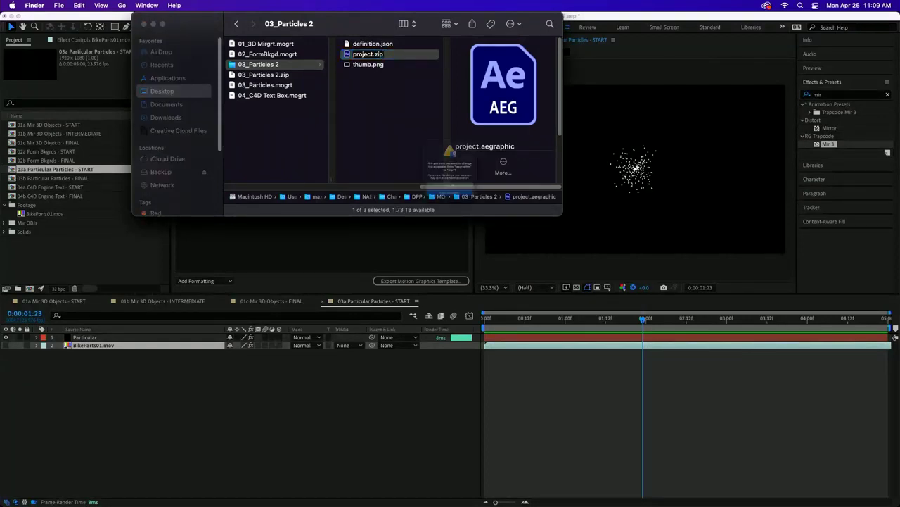
left_click(457, 204)
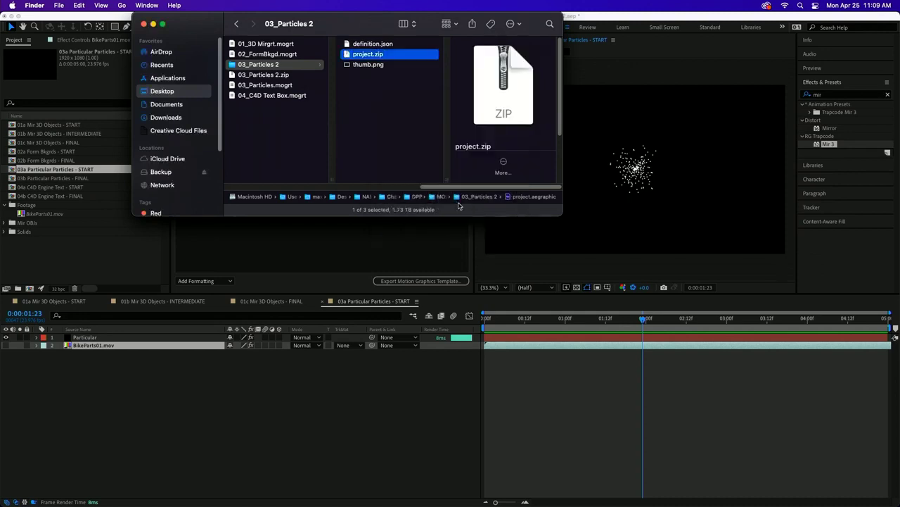
double_click(347, 56)
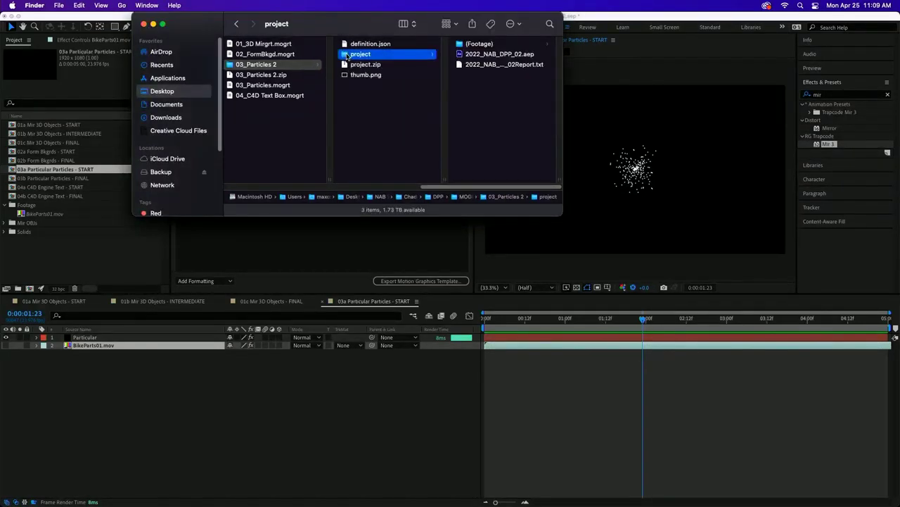
Examine the extracted project folder, including its After Effects project and the video inside its nested Footage folders
left_click(521, 55)
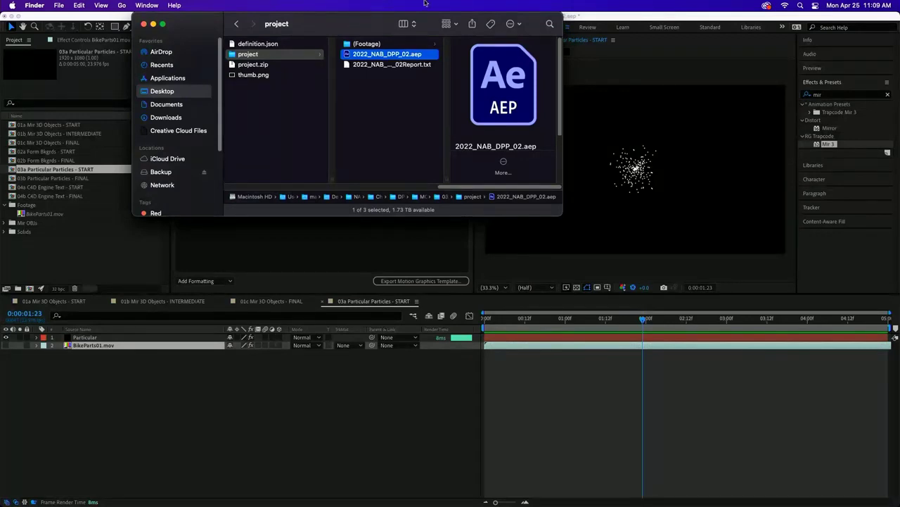
left_click(380, 45)
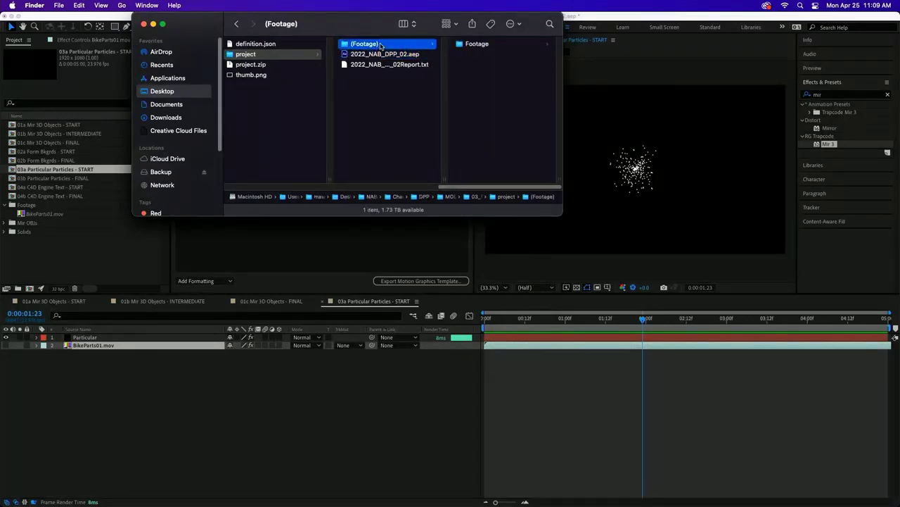
left_click(488, 43)
left_click(487, 44)
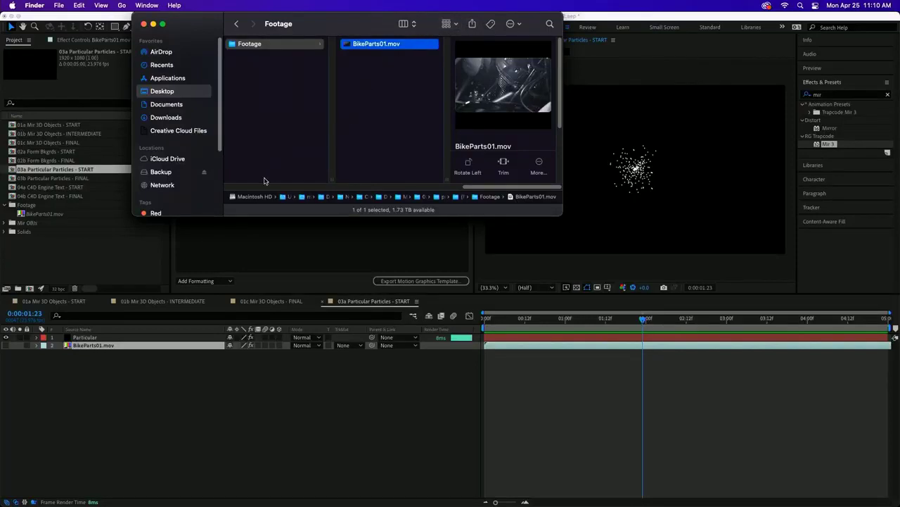
key("super+Up")
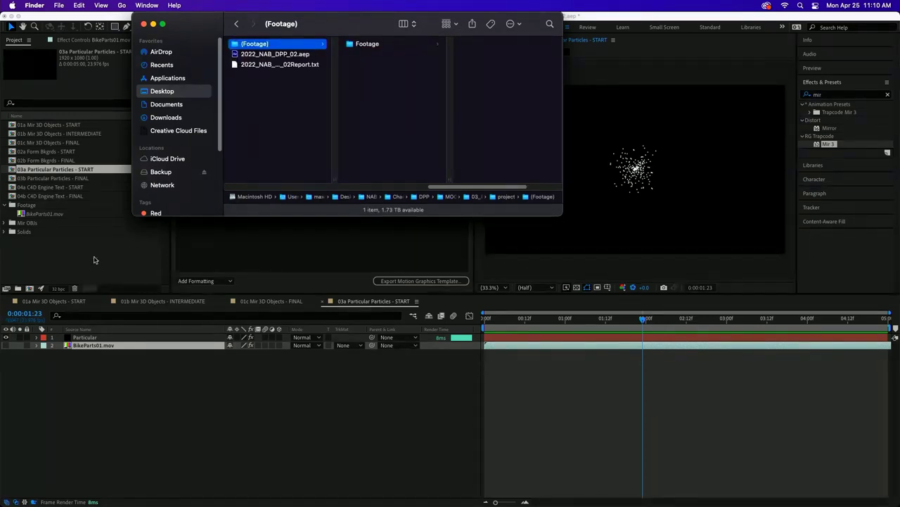
Return to After Effects, move the current time to 0:00:01:09 and select the Particular layer
left_click(59, 264)
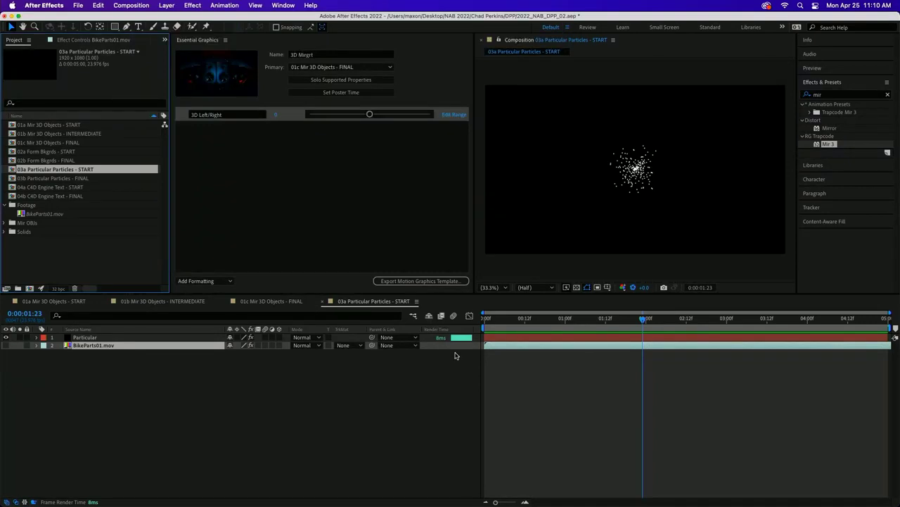
left_click_drag(531, 316, 564, 321)
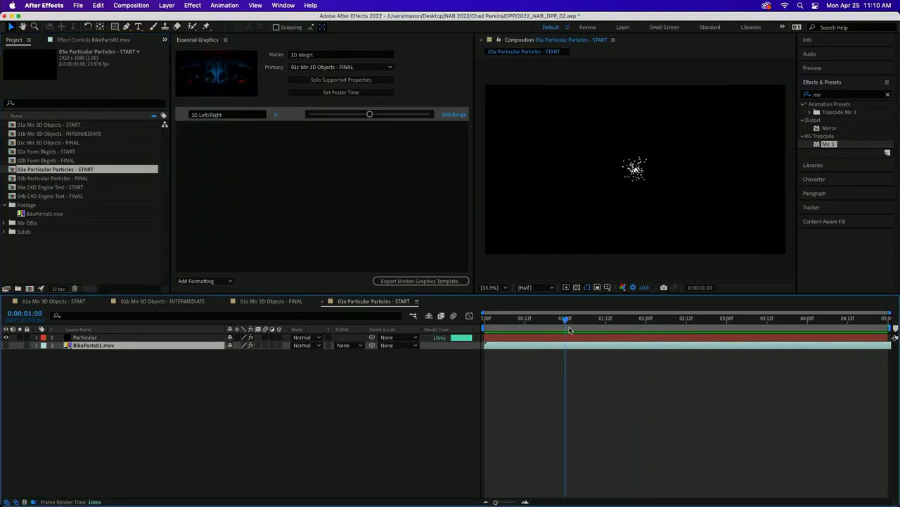
left_click_drag(567, 322, 595, 321)
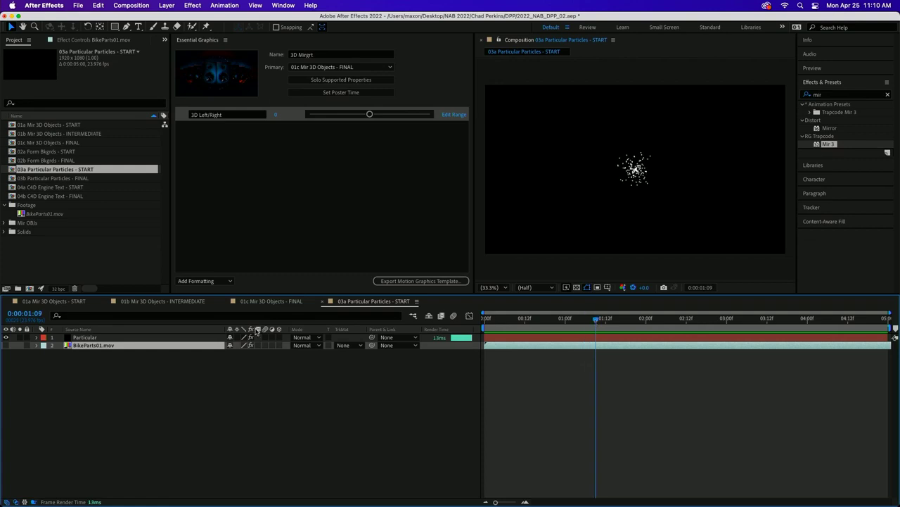
left_click(103, 338)
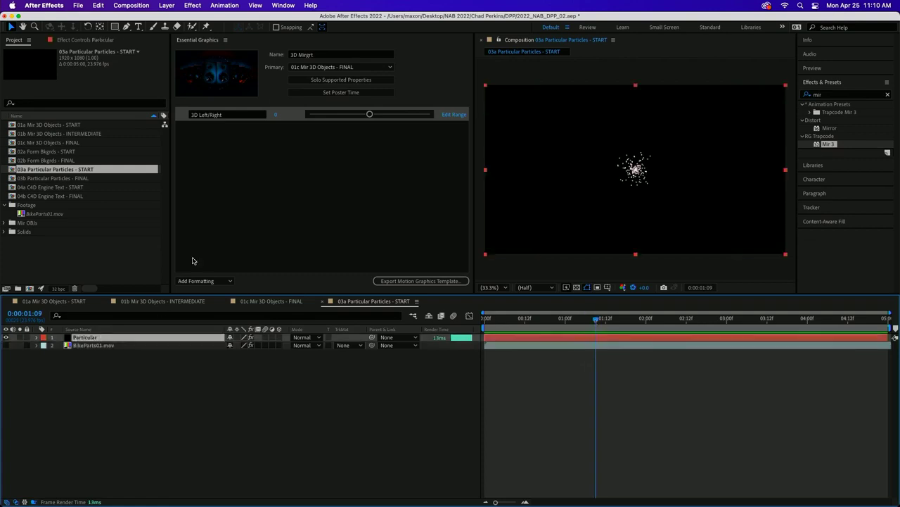
Close the Essential Graphics panel and dock the Particular layer's Effect Controls as a separate panel between the Project and Composition panels
left_click(224, 40)
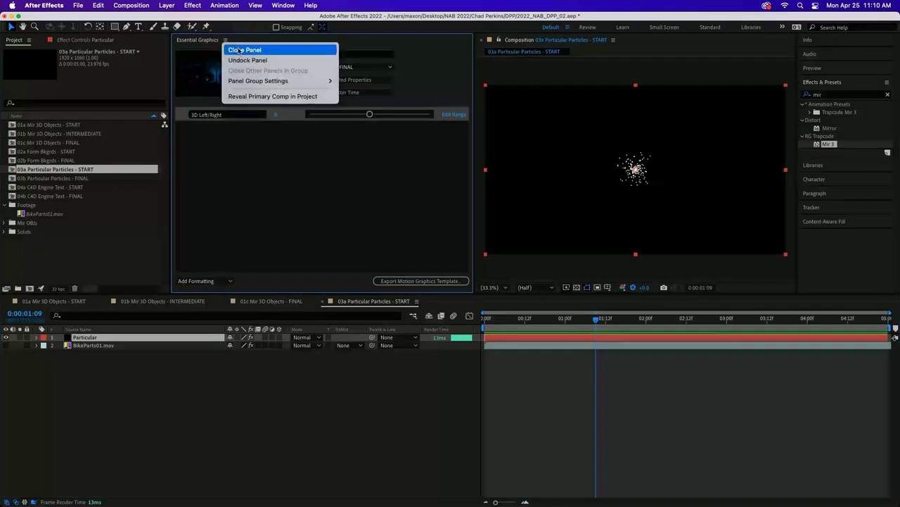
left_click(236, 46)
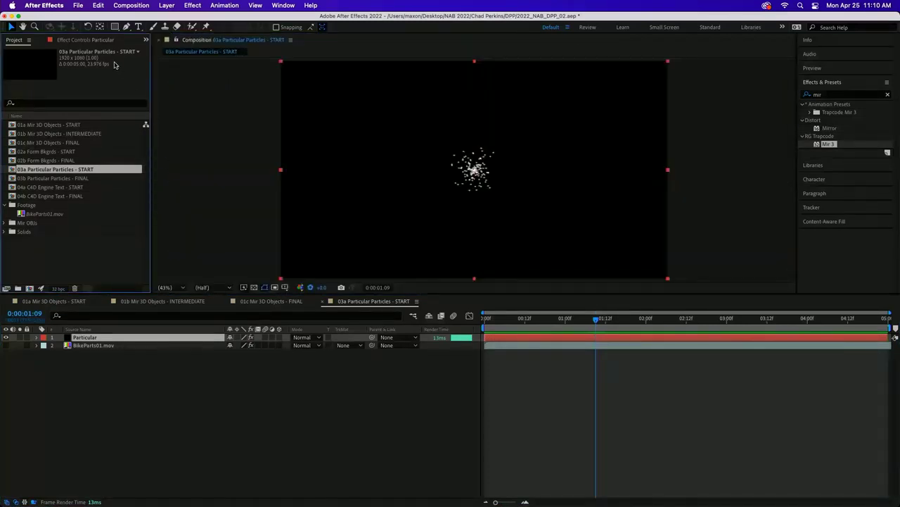
left_click(84, 41)
left_click_drag(79, 47, 169, 114)
Try the Floating Dust preset from the Dust and Debris category in the Particular Designer and leave the Designer without applying it
left_click(204, 99)
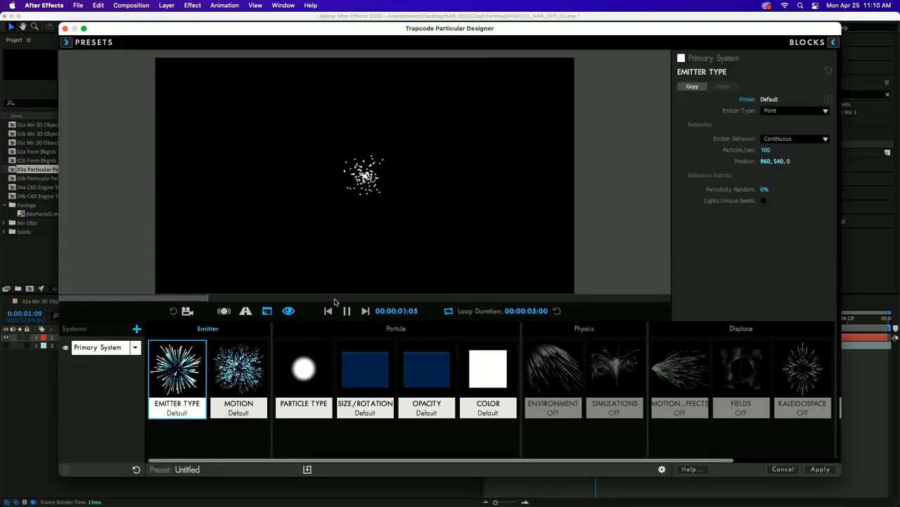
left_click(347, 310)
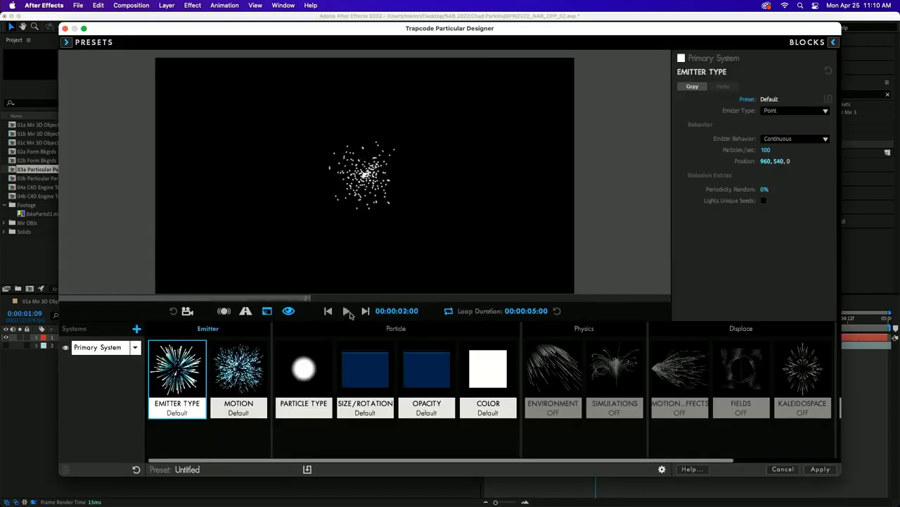
left_click(66, 43)
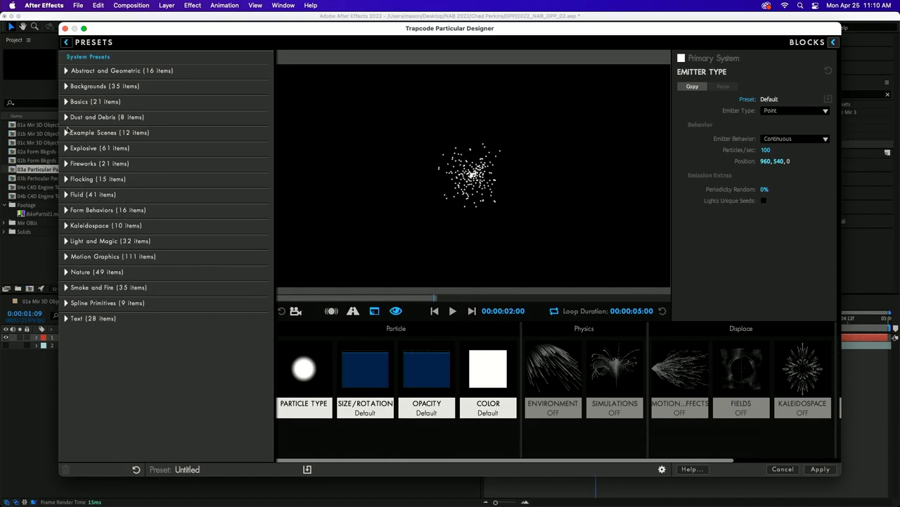
left_click(66, 117)
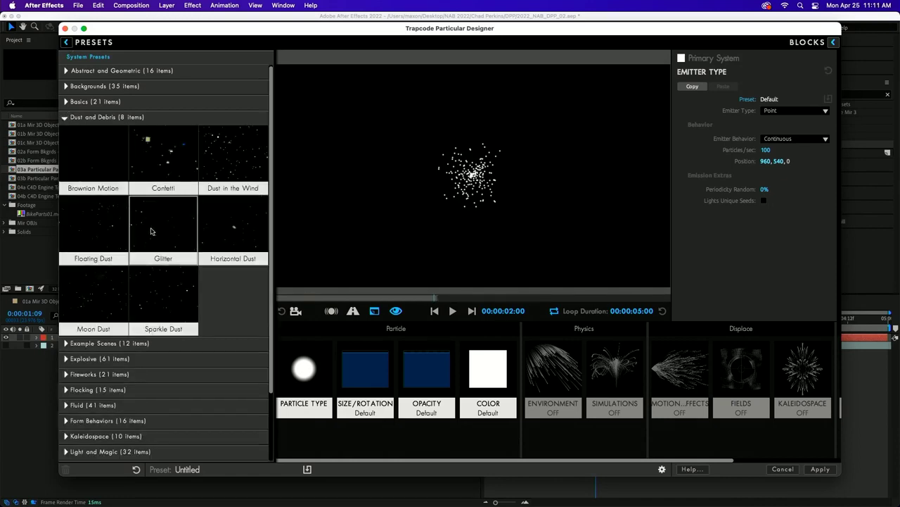
left_click(115, 233)
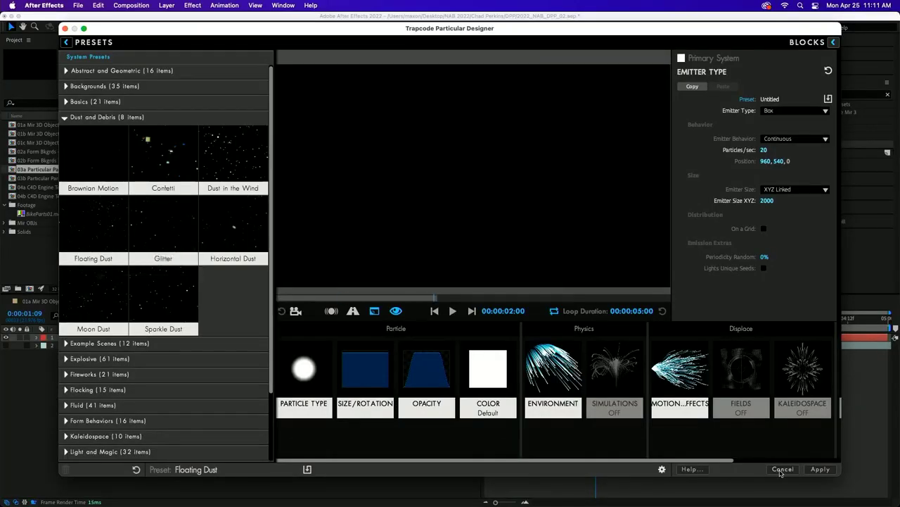
left_click(782, 469)
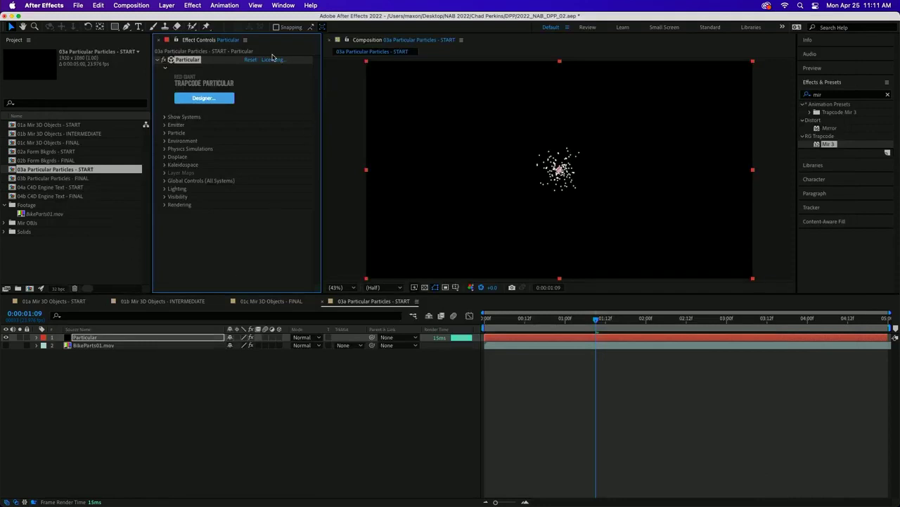
Reopen the Essential Graphics panel and load 03b Particular Particles - FINAL as the primary composition to review its exposed particle controls
left_click(283, 5)
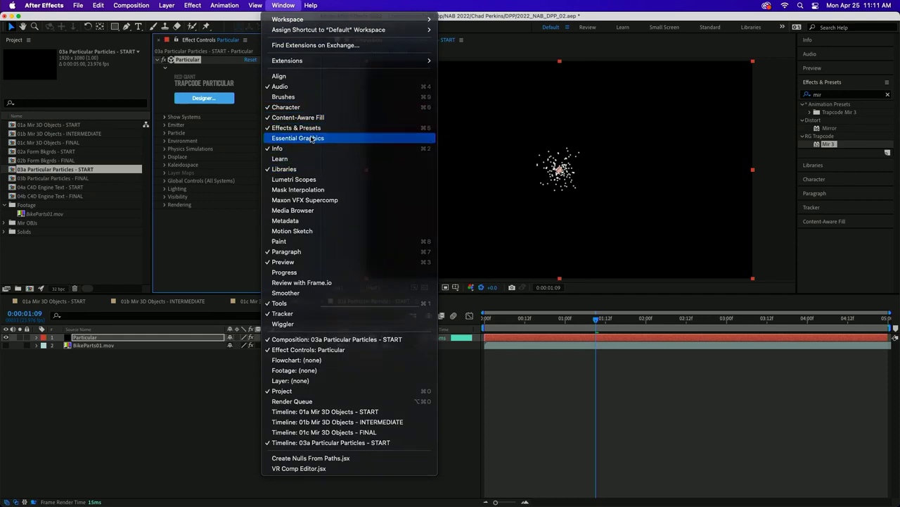
left_click(312, 139)
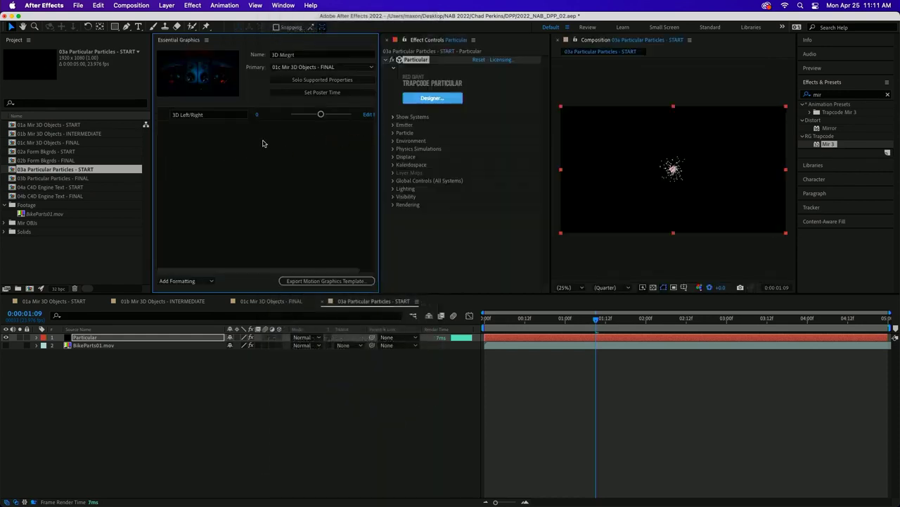
left_click(342, 67)
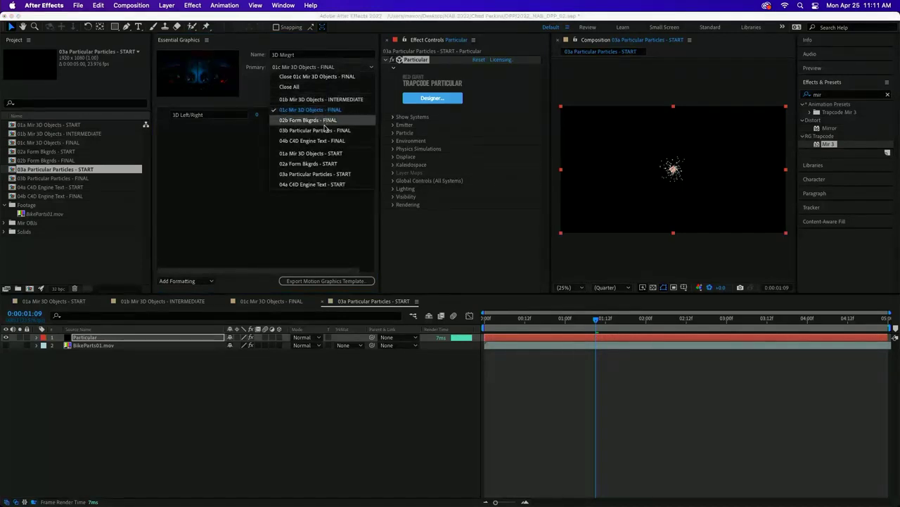
left_click(336, 131)
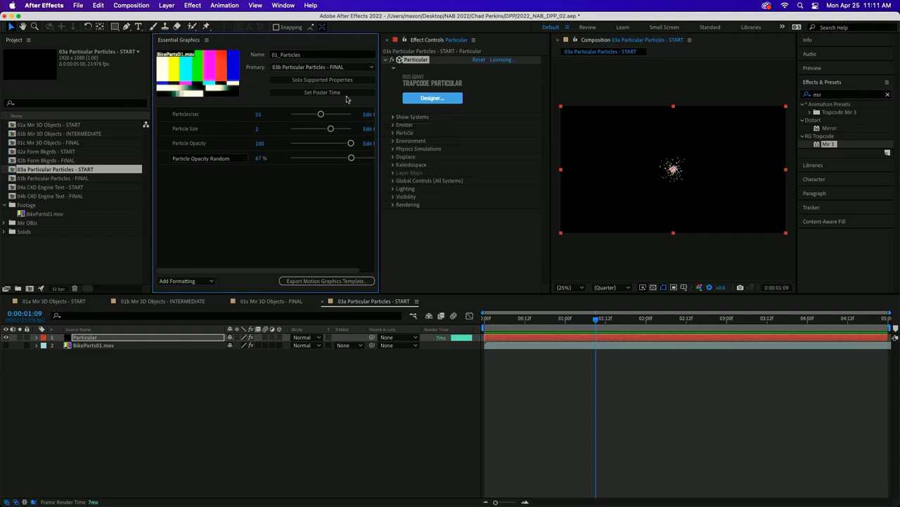
left_click(221, 144)
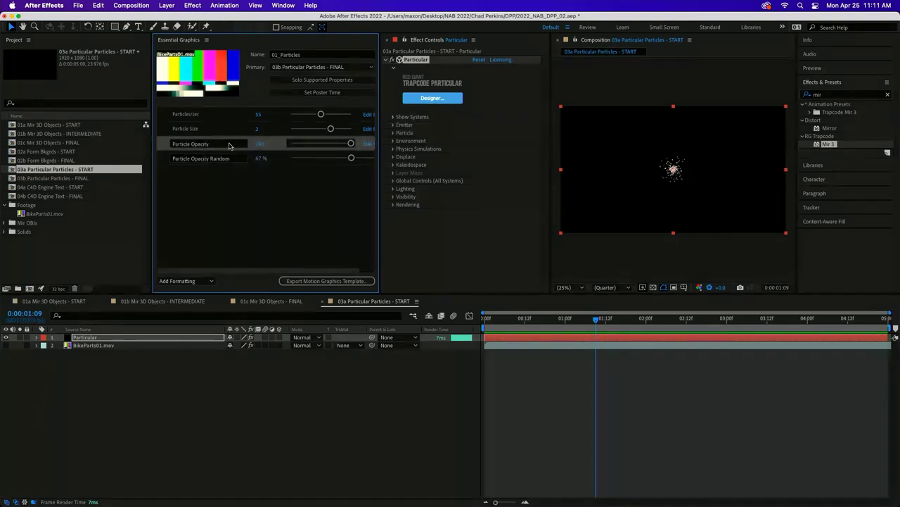
left_click(203, 196)
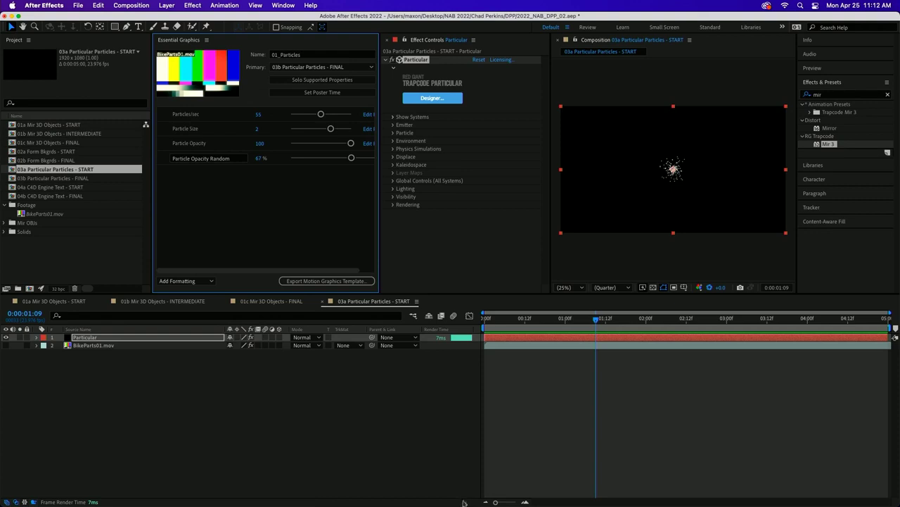
Switch to Premiere Pro, open the 03_Particles sequence and play it back from near its start to examine the particles
key("super+Tab")
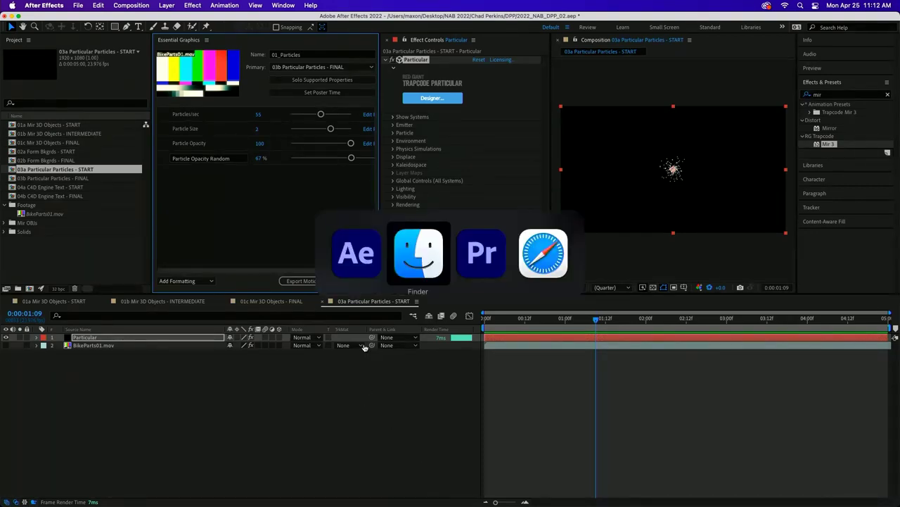
left_click(475, 251)
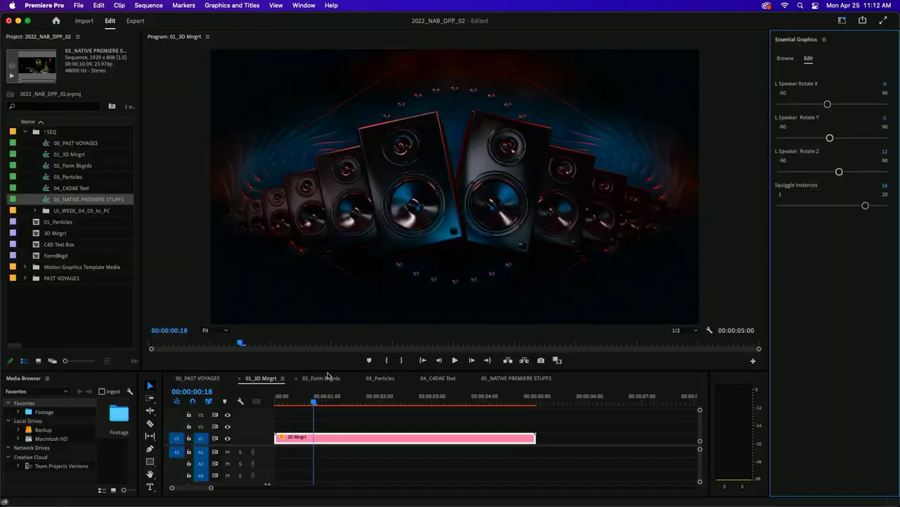
left_click(380, 378)
left_click_drag(291, 398, 418, 399)
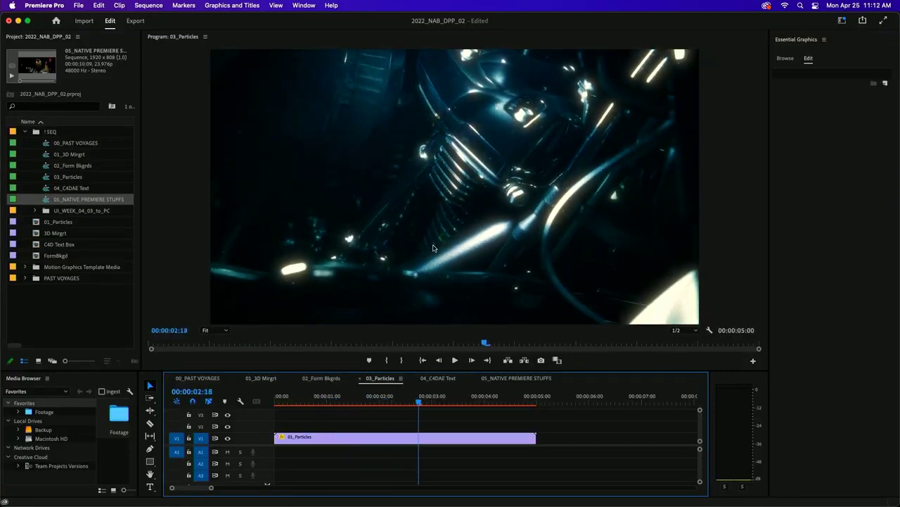
left_click(303, 398)
key("space")
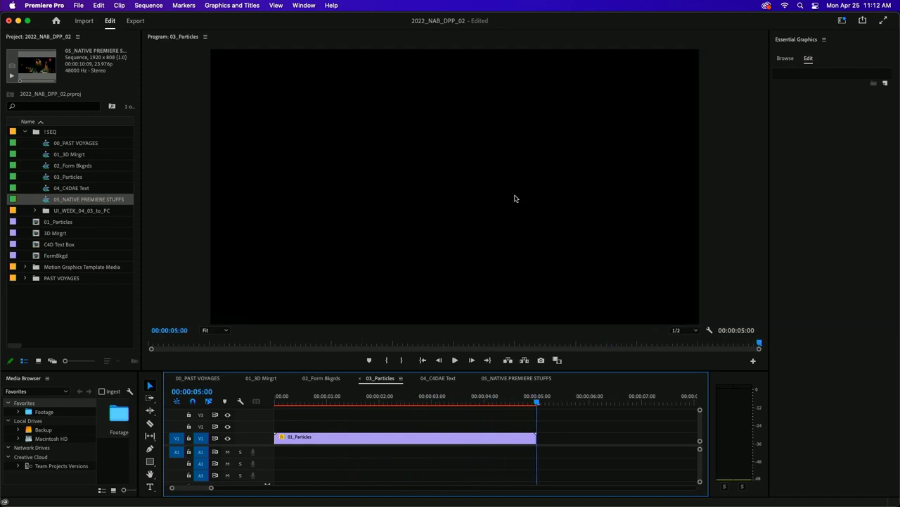
left_click(281, 399)
key("space")
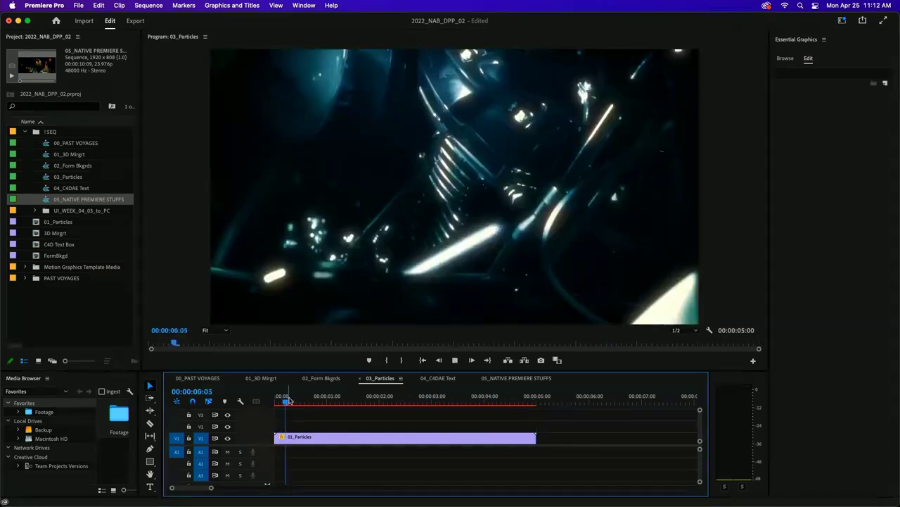
Set the 01_Particles clip's Particles/sec to 63, raise Particle Size close to its maximum and play the sequence from the start
left_click(317, 437)
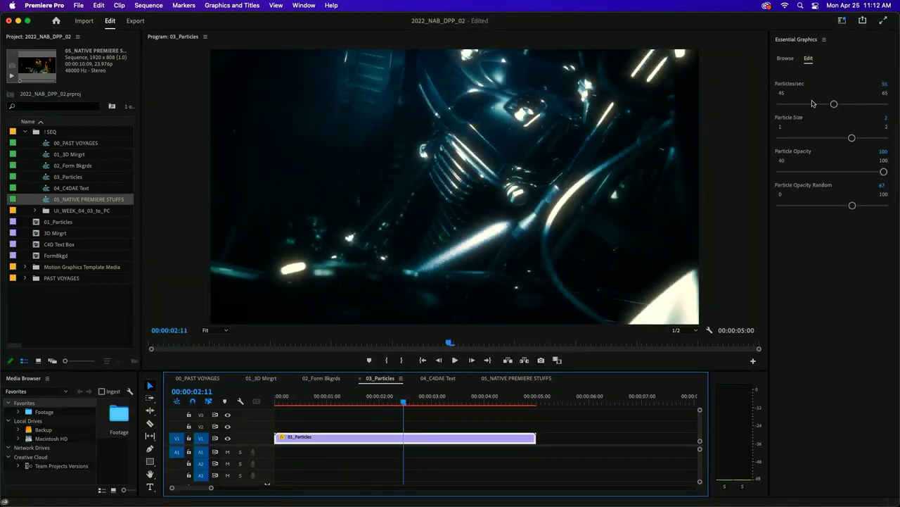
left_click_drag(834, 104, 865, 103)
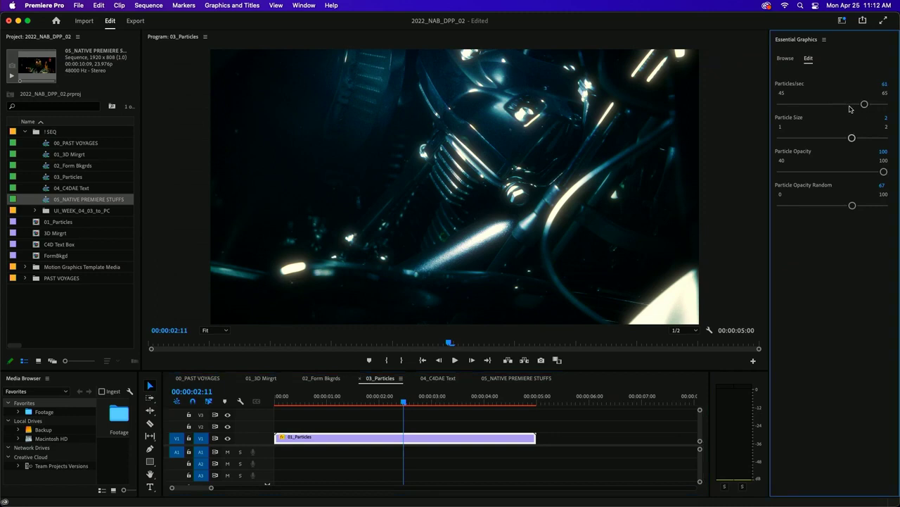
left_click_drag(866, 105, 873, 105)
left_click_drag(852, 137, 880, 139)
left_click_drag(342, 396, 238, 386)
key("space")
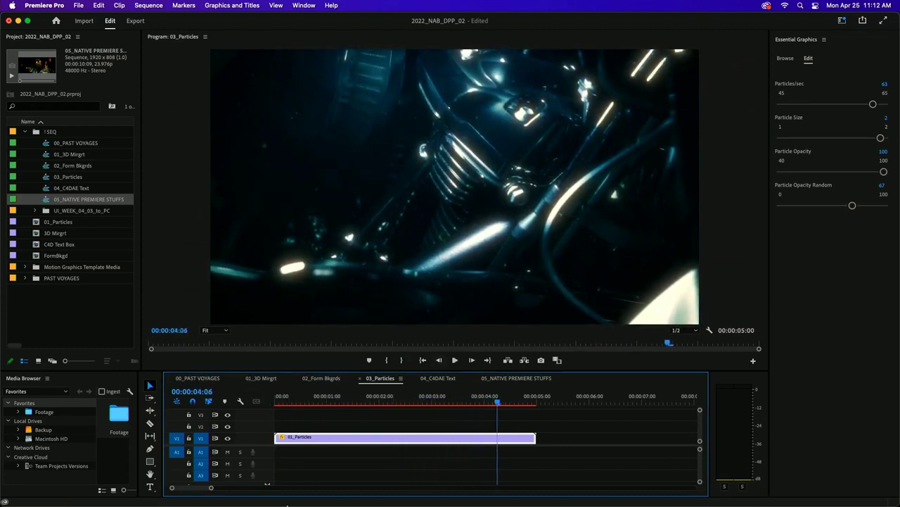
Switch to After Effects, open the 02b Form Bkgrds - FINAL composition and toggle the Gradient layer's visibility to examine its colours
mouse_move(301, 502)
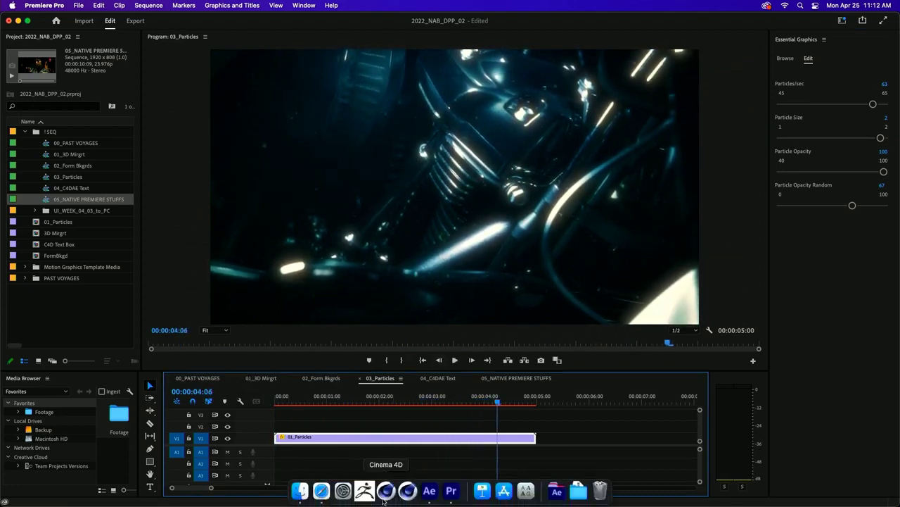
left_click(431, 495)
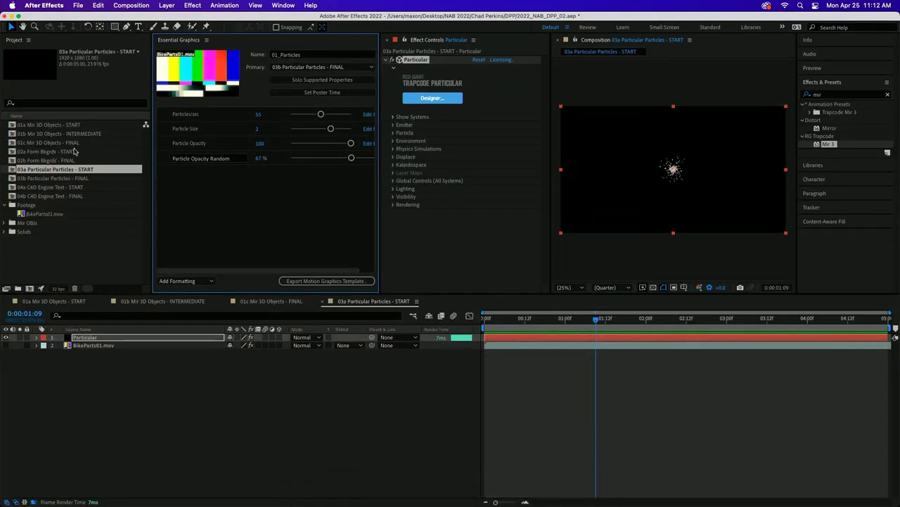
double_click(50, 160)
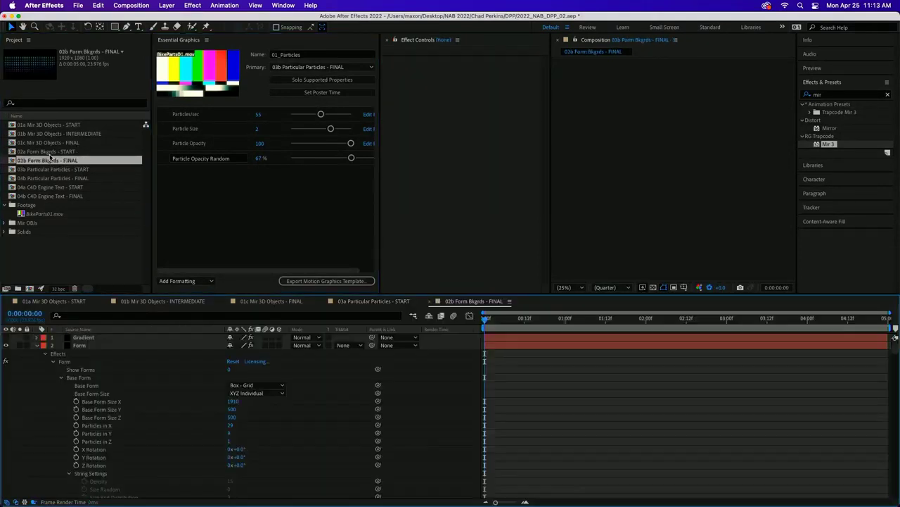
left_click(37, 345)
left_click(81, 339)
left_click(6, 337)
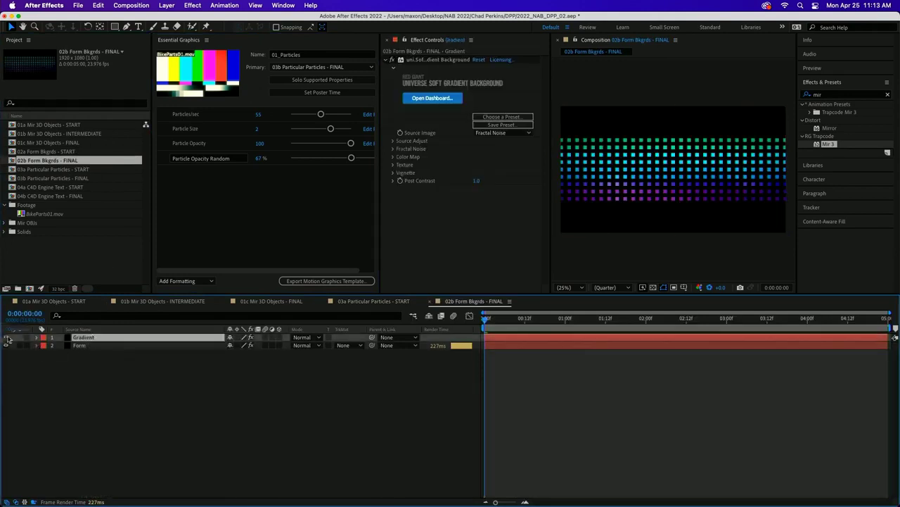
left_click(5, 337)
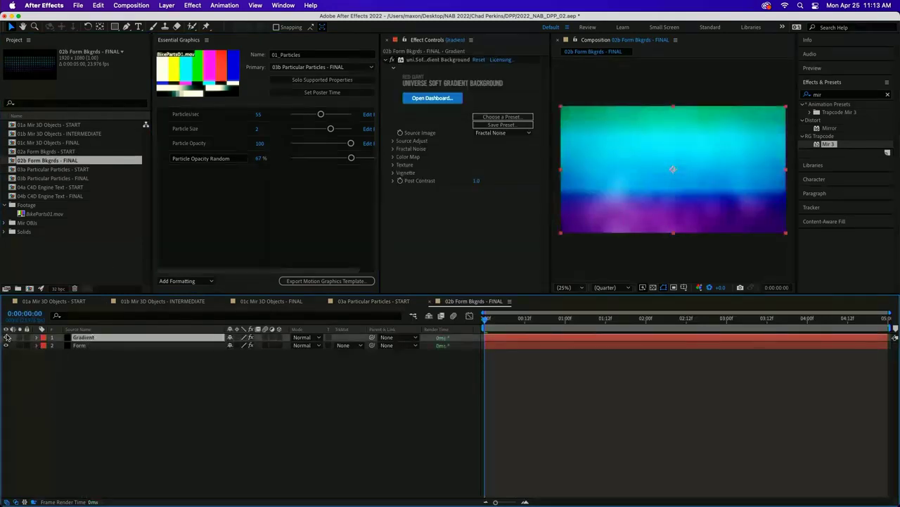
Select the Form layer and load 02b Form Bkgrds - FINAL as the primary composition in Essential Graphics
left_click(85, 346)
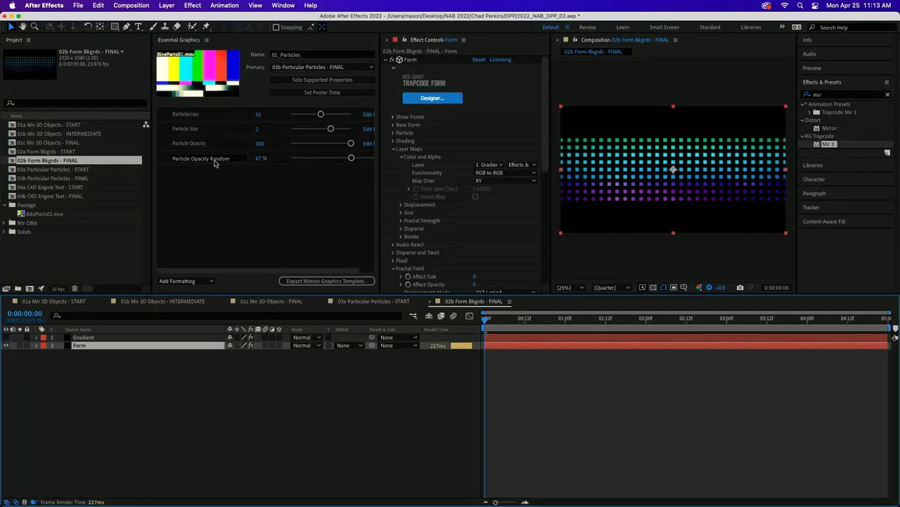
left_click(335, 67)
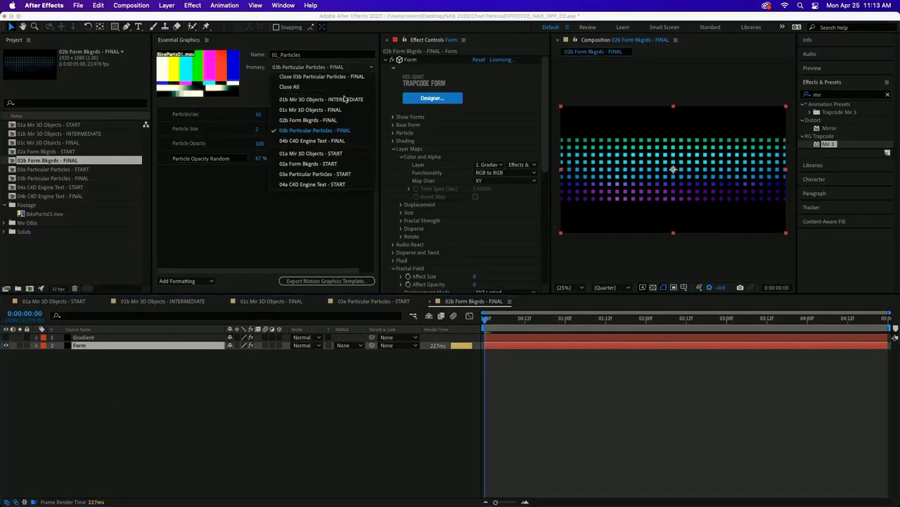
left_click(345, 120)
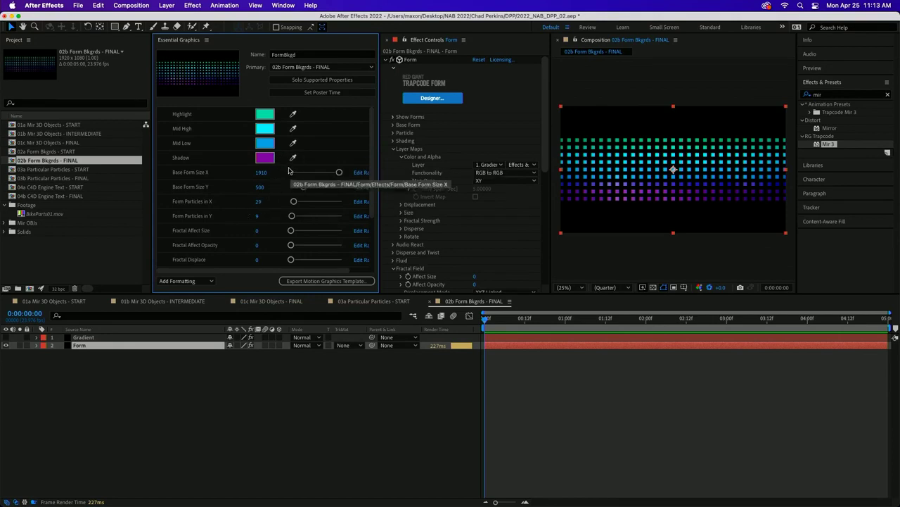
Switch to Premiere Pro, open the 02_Form Bkgrds sequence and select the FormBkgd clip
mouse_move(483, 500)
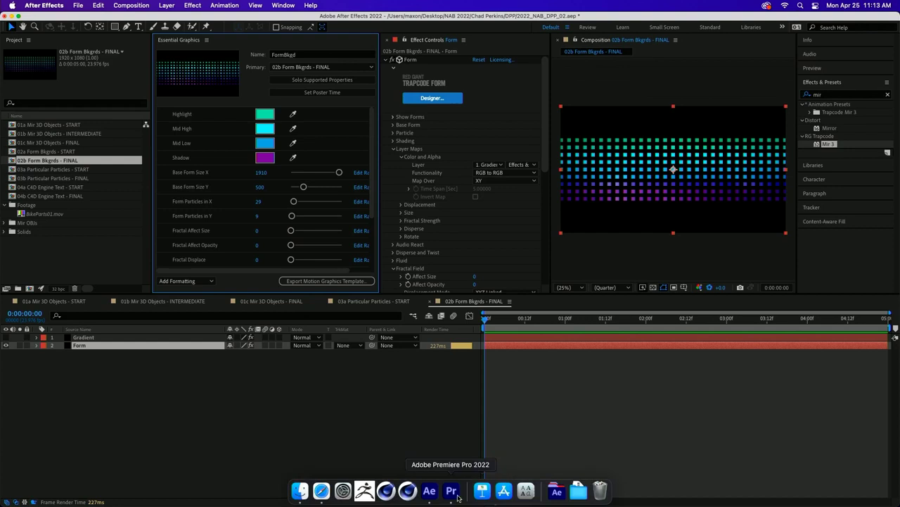
left_click(451, 491)
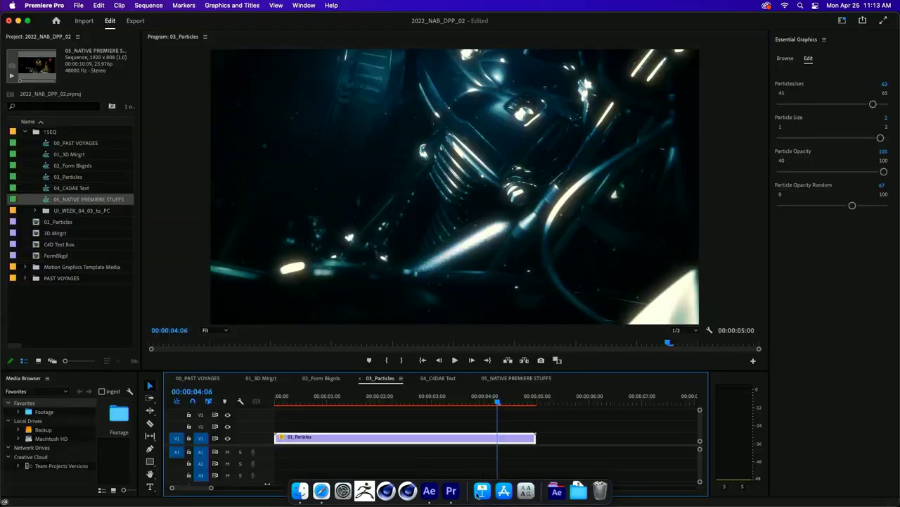
left_click(322, 378)
left_click(364, 438)
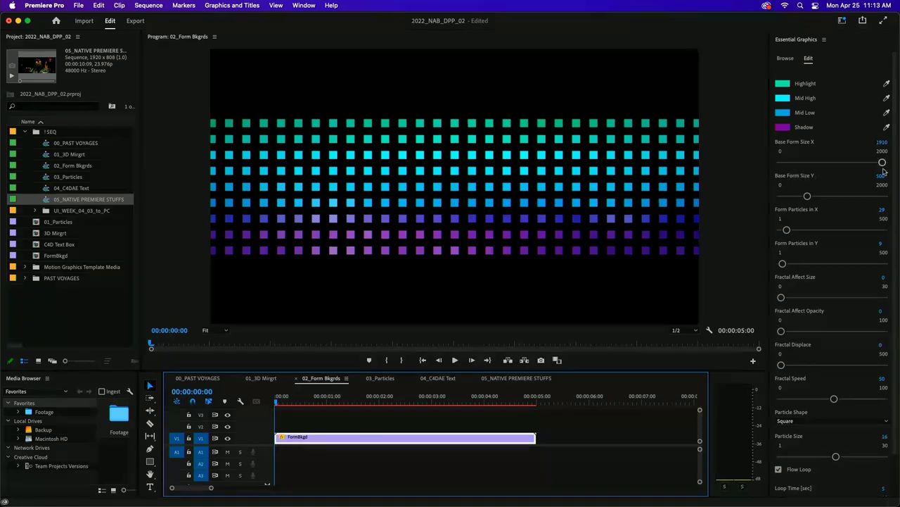
Narrow the FormBkgd grid to a Base Form Size X of about 1361 and set Form Particles in X to 17
left_click_drag(883, 162, 850, 162)
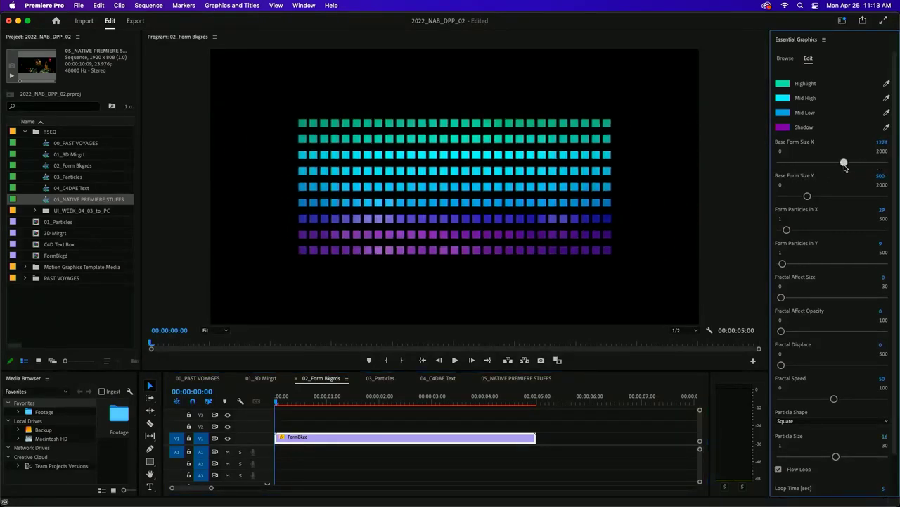
left_click(881, 209)
type("17")
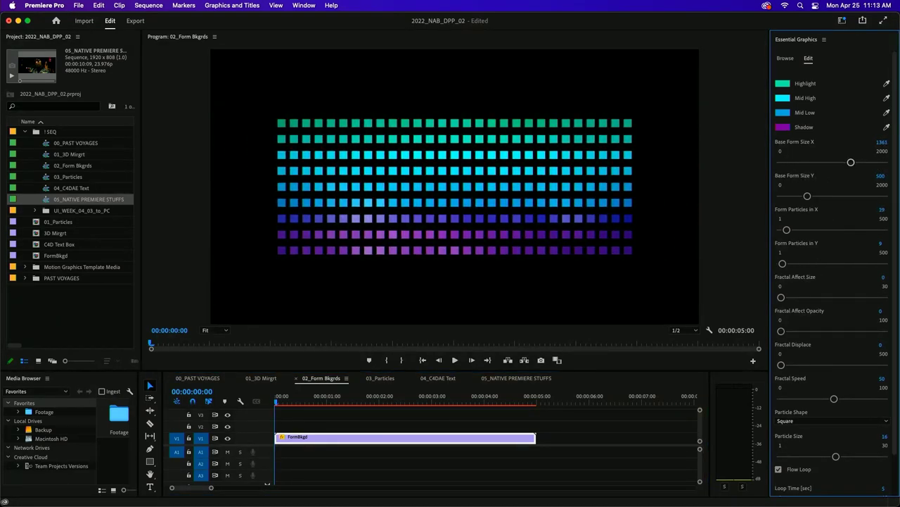
key("Return")
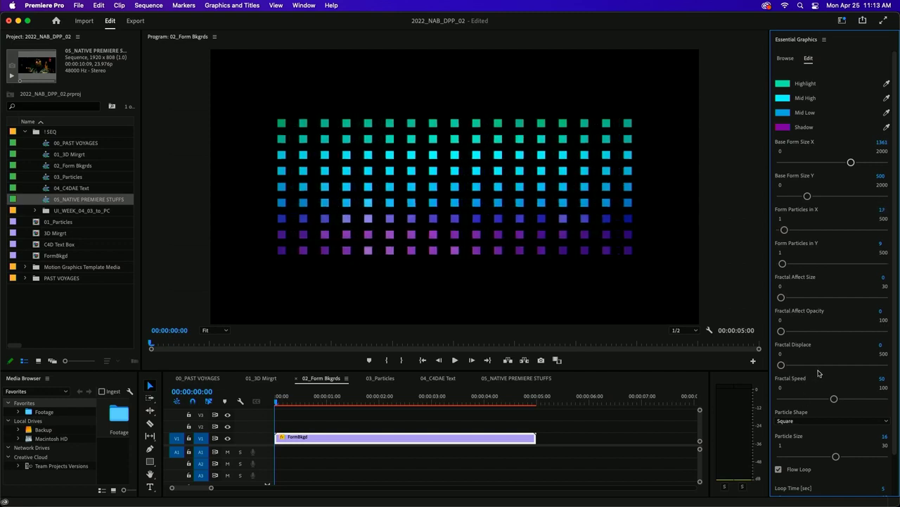
Change the FormBkgd particle shape to Sphere, with Fractal Affect Size at 30 and Base Form Size Y at about 913
left_click(806, 421)
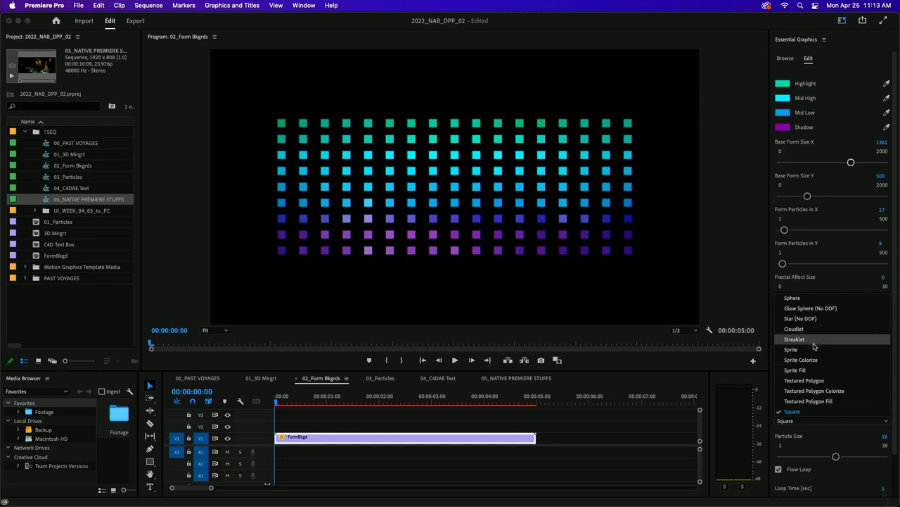
left_click(808, 298)
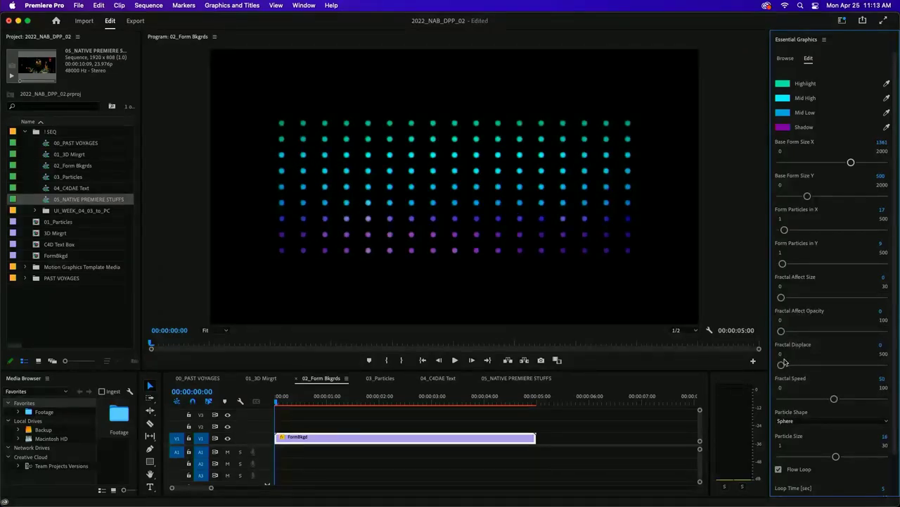
mouse_move(782, 364)
left_mouse_down()
mouse_move(822, 366)
mouse_move(781, 365)
left_mouse_up()
left_click_drag(783, 298, 892, 297)
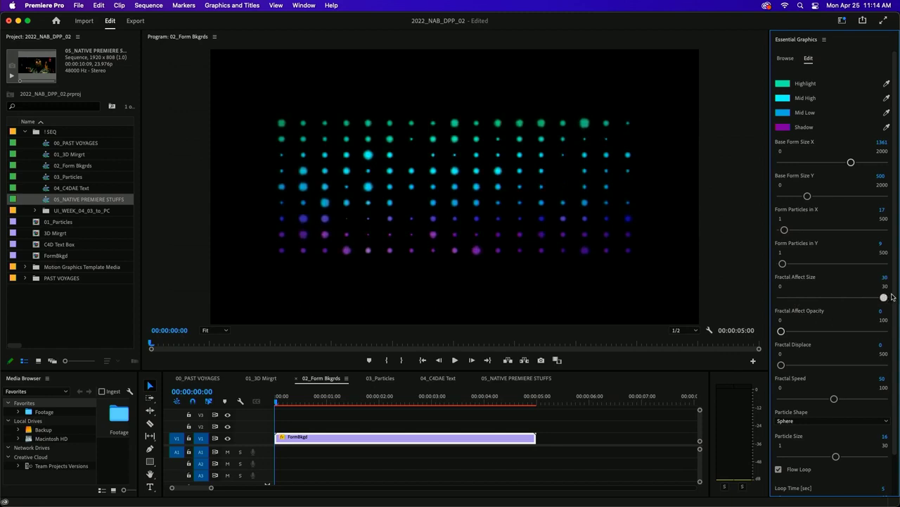
mouse_move(807, 195)
left_mouse_down()
mouse_move(829, 198)
mouse_move(821, 197)
left_mouse_up()
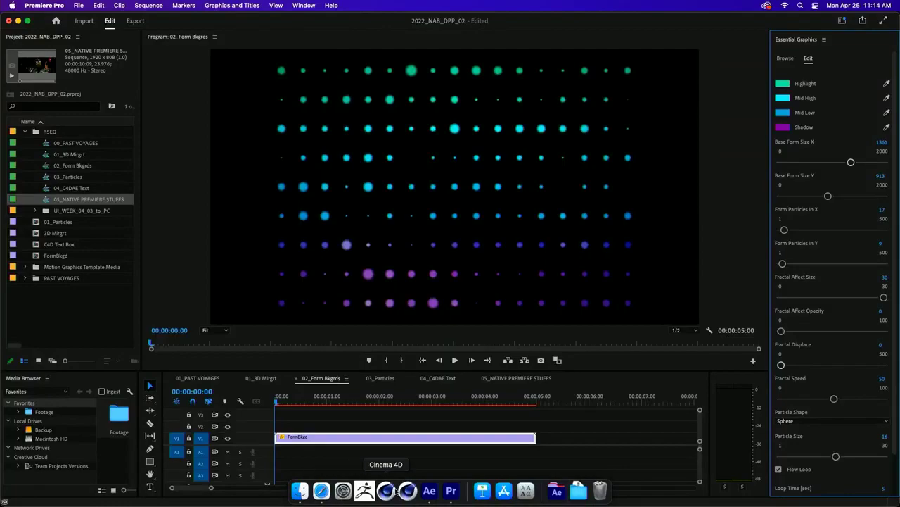
Switch to After Effects, open the 04a C4D Engine Text - START composition, enlarge its viewer and preview the text animation from the start
left_click(431, 492)
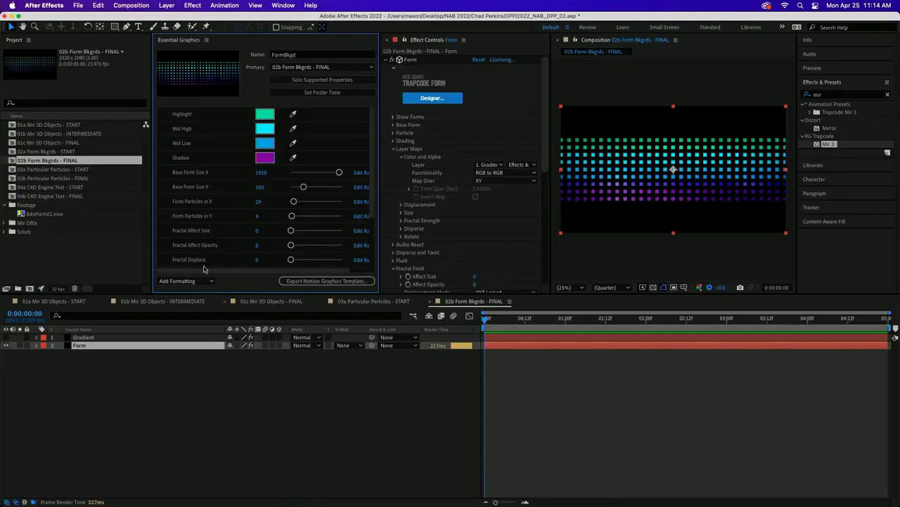
left_click(43, 189)
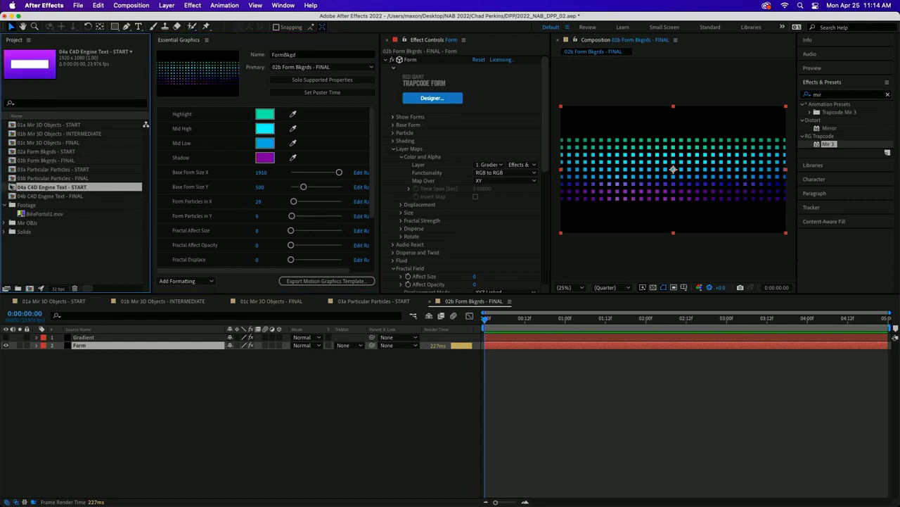
double_click(12, 188)
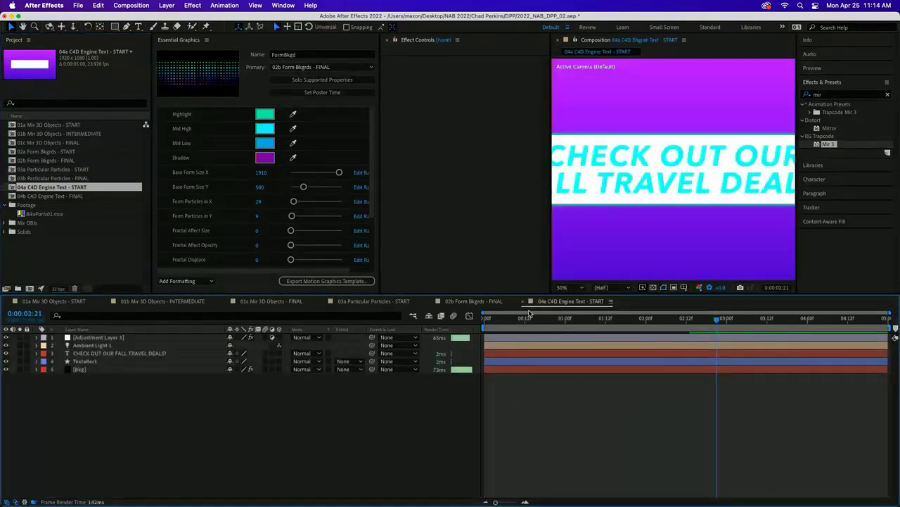
key("Home")
key("space")
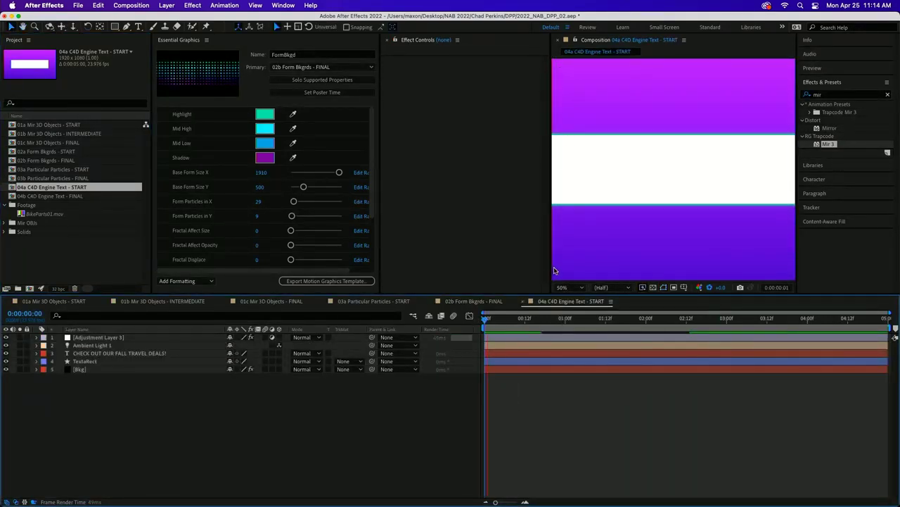
key("space")
left_click_drag(551, 236, 269, 231)
key("space")
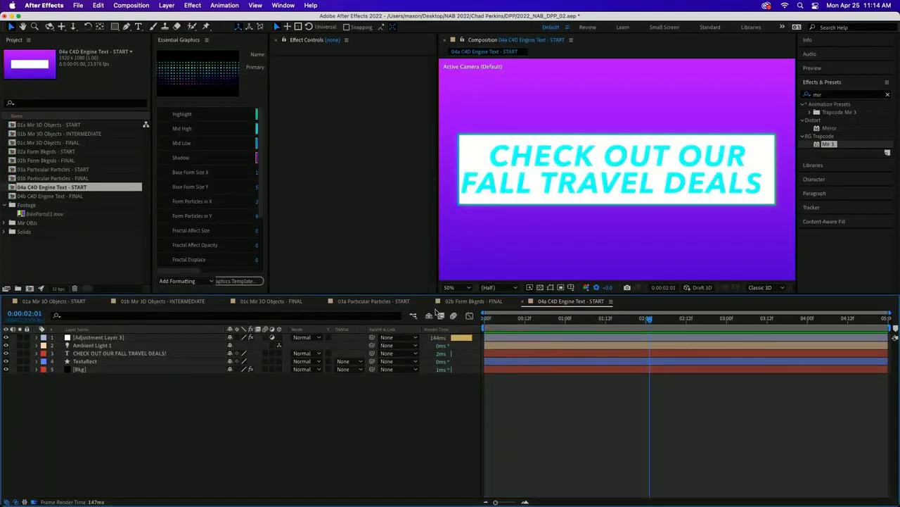
Select the CHECK OUT OUR FALL TRAVEL DEALS! text layer and examine the new-file options, including Maxon Cinema 4D File
left_click(102, 354)
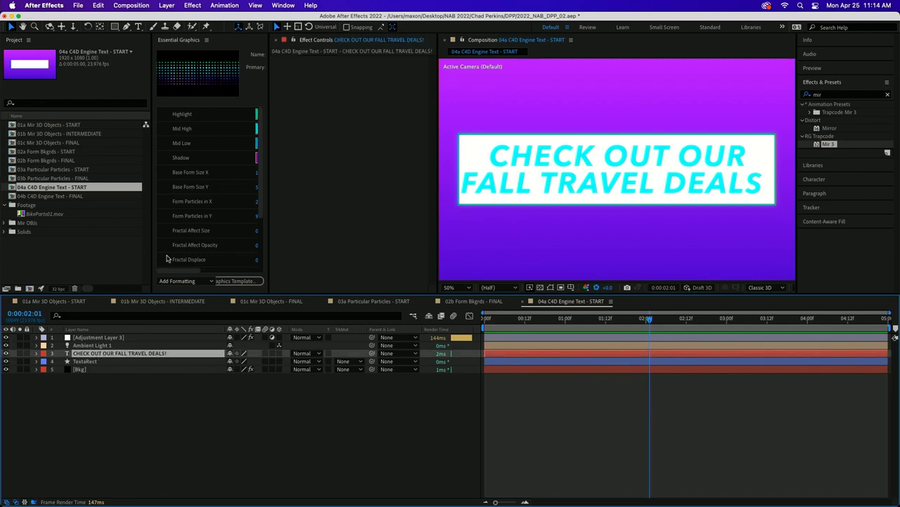
left_click(77, 5)
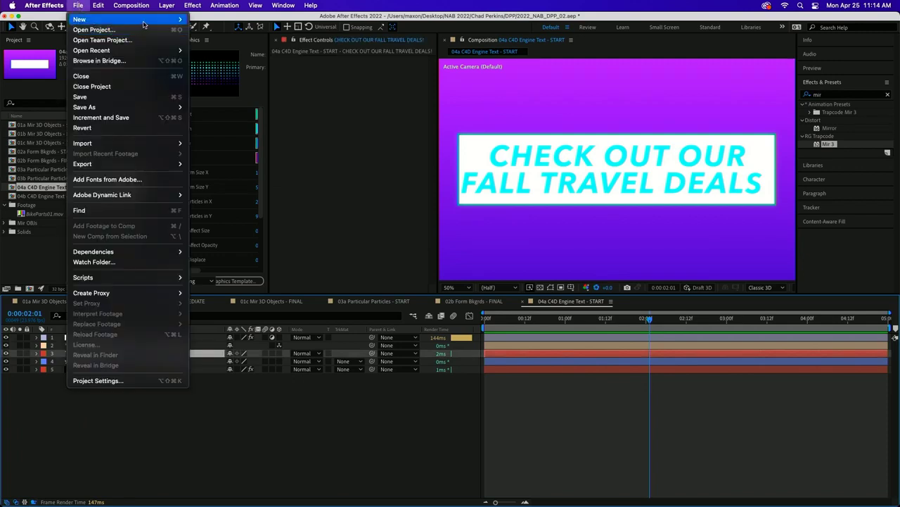
mouse_move(106, 19)
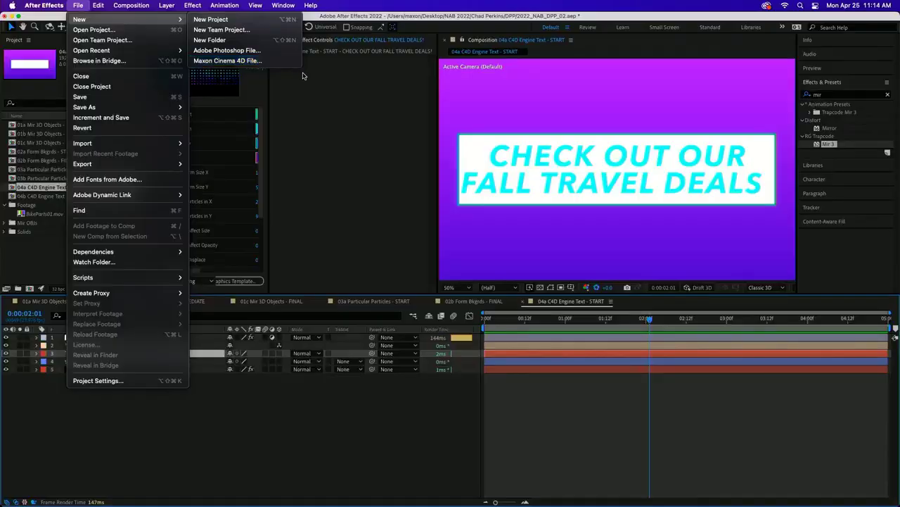
left_click(375, 173)
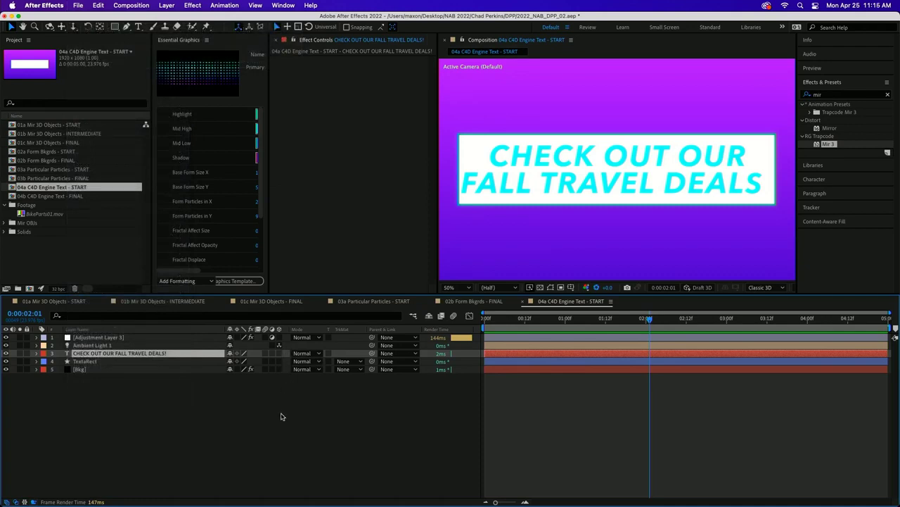
Set the 3D renderer of the 04a C4D Engine Text - START composition to Cinema 4D
left_click(611, 302)
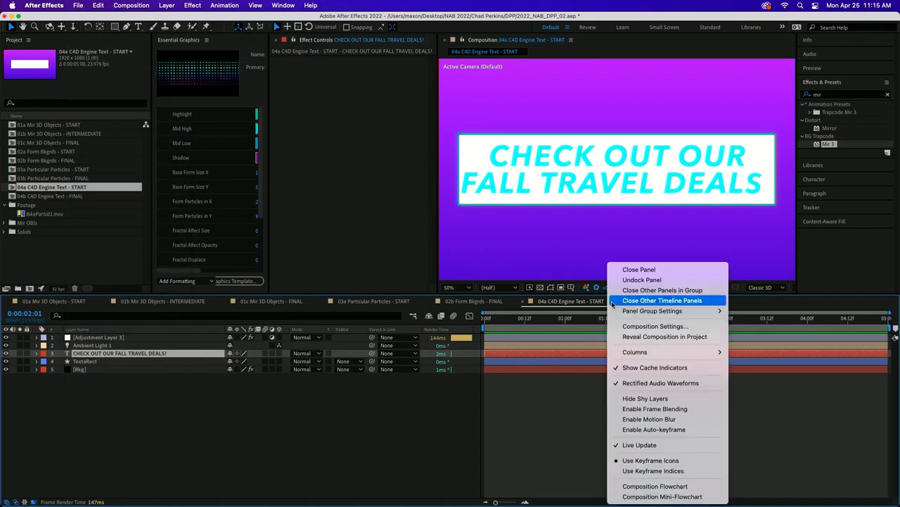
left_click(649, 326)
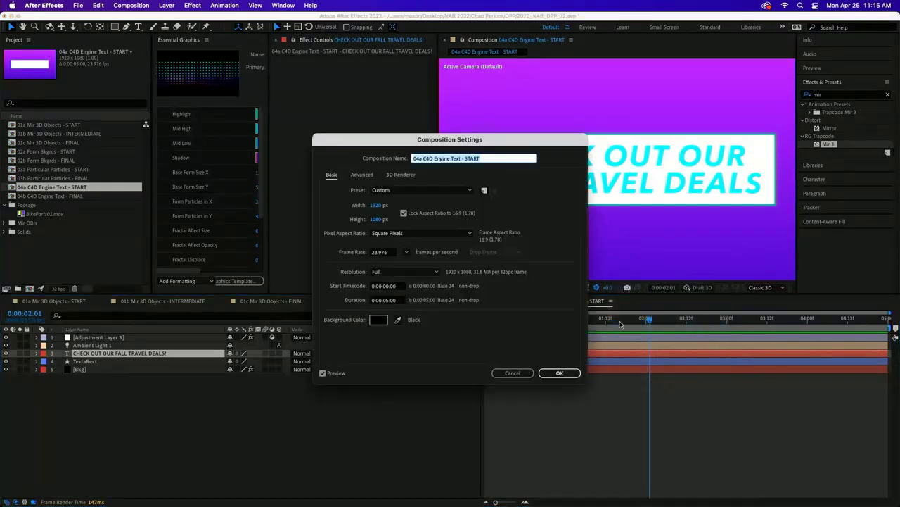
left_click(406, 176)
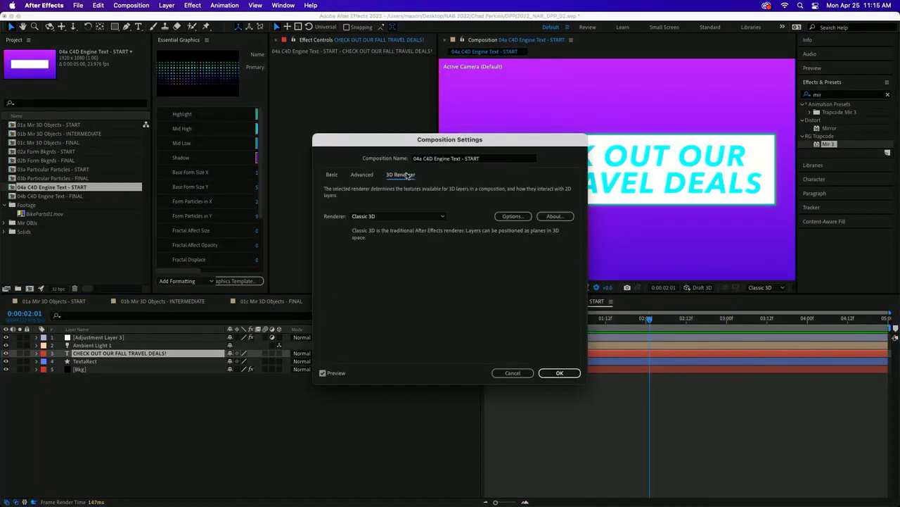
left_click(402, 219)
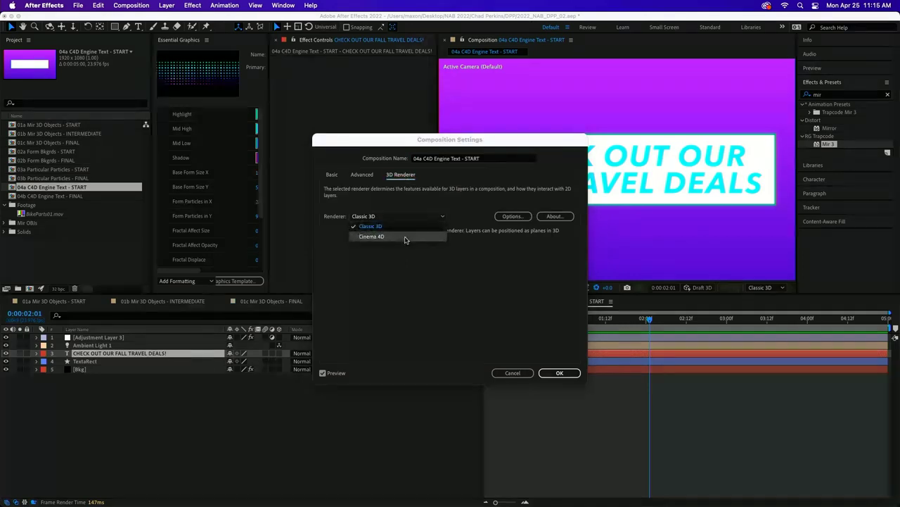
left_click(405, 237)
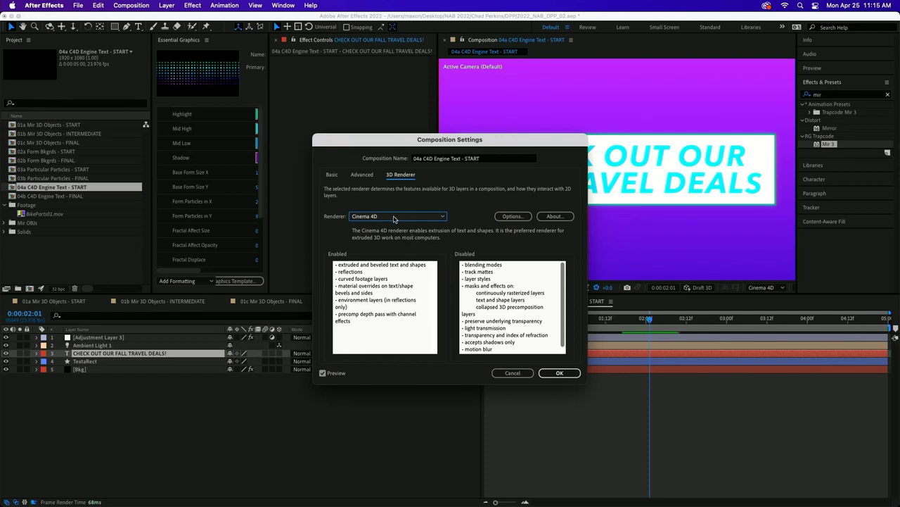
left_click(557, 375)
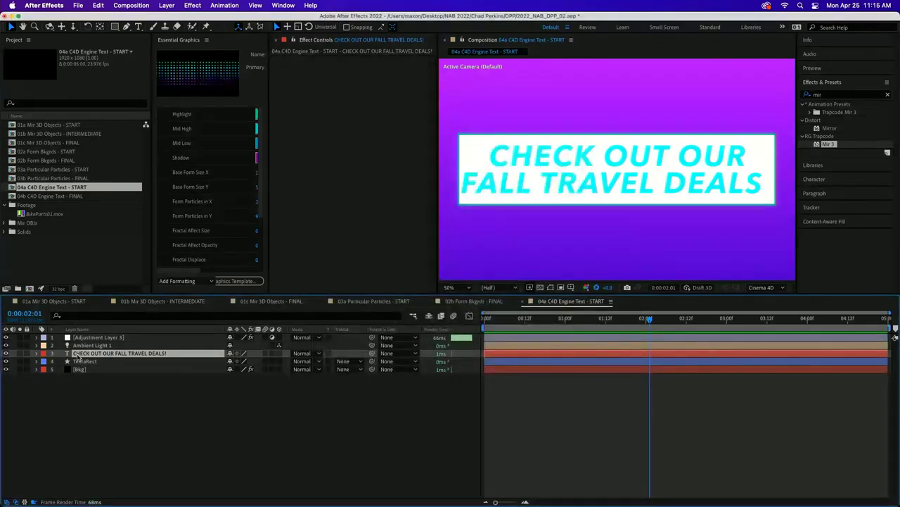
Expand the headline text layer's Text properties and make it a 3D layer
left_click(36, 353)
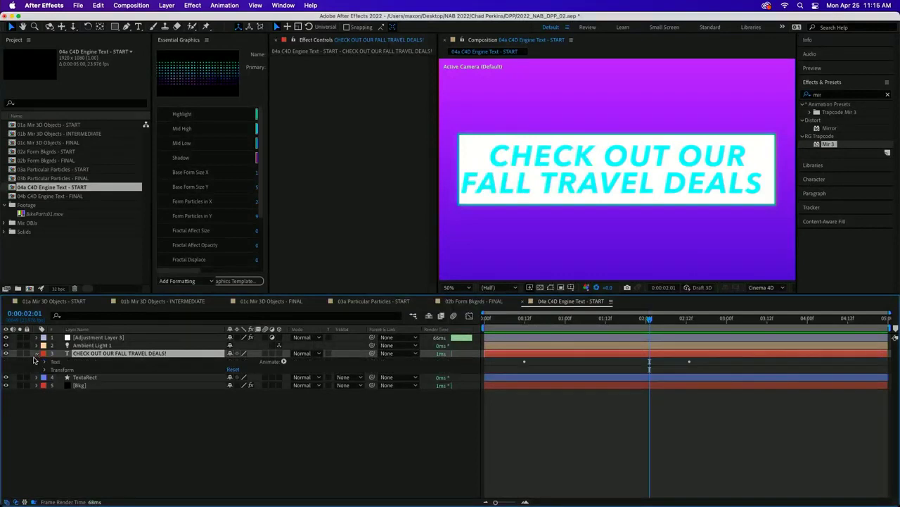
left_click(44, 361)
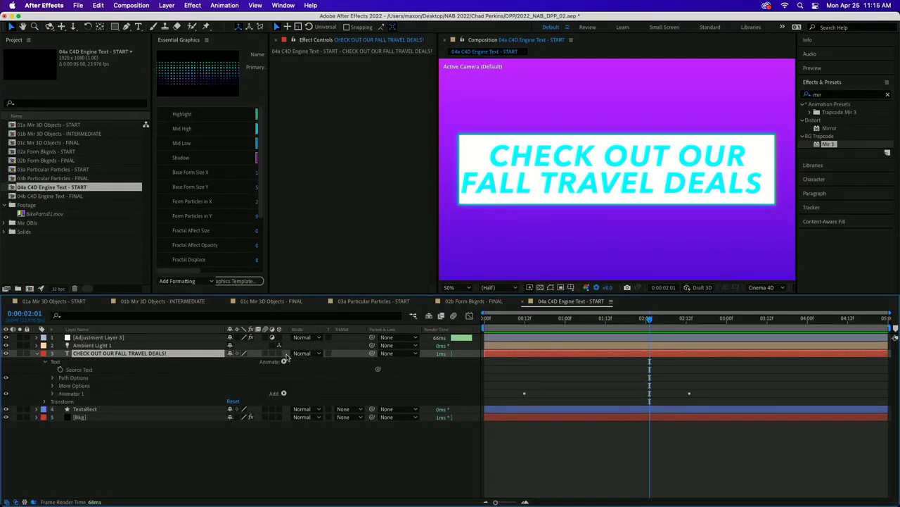
left_click(279, 353)
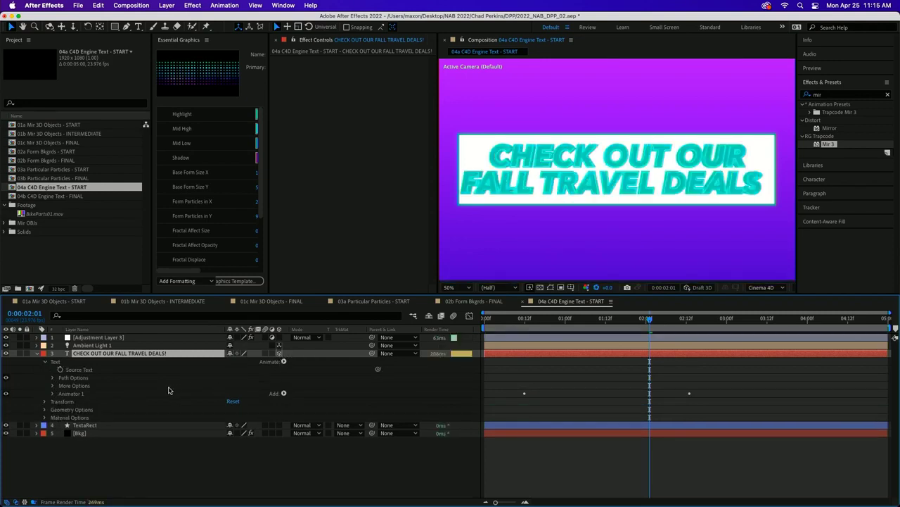
In the text layer's Geometry Options, set Bevel Style to None and Extrusion Depth to about 634
left_click(45, 410)
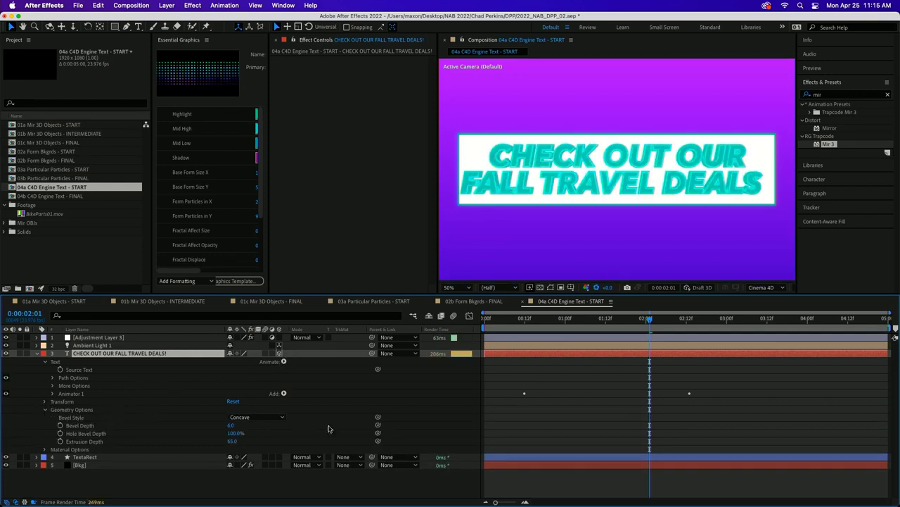
left_click(277, 418)
left_click(266, 428)
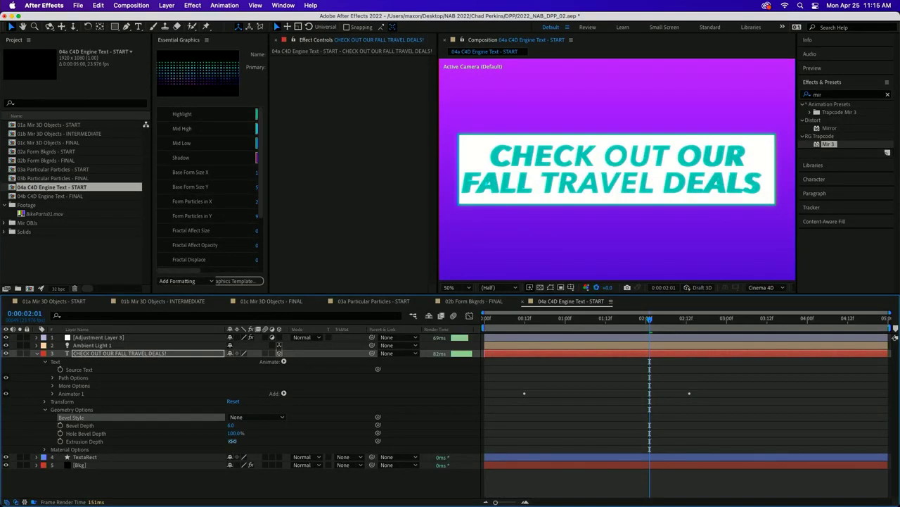
left_click_drag(232, 441, 471, 413)
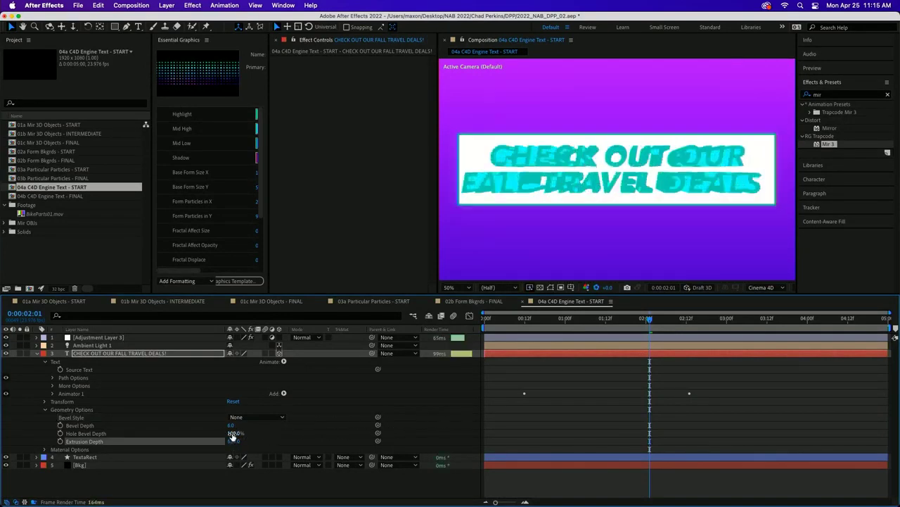
Add a two-node 50mm camera named Camera 1 and orbit it to view the extruded text from an angle
key("c")
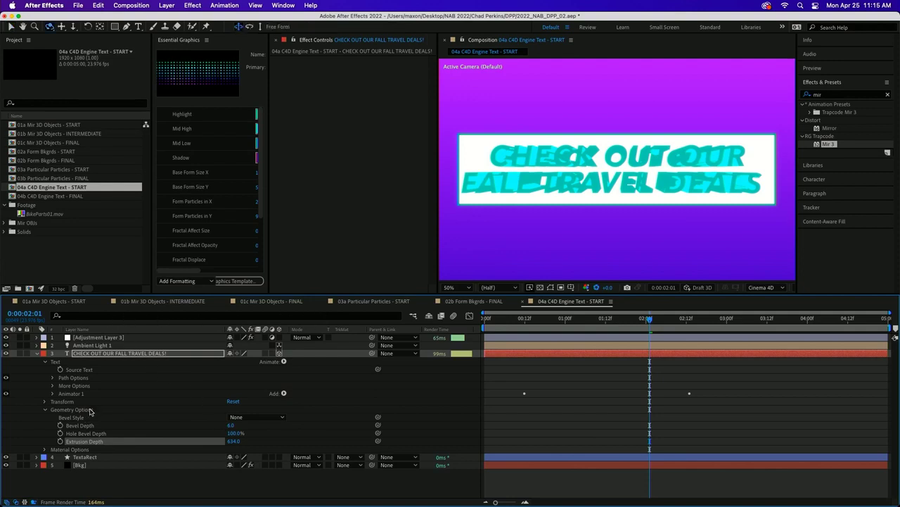
key("super+alt+shift+c")
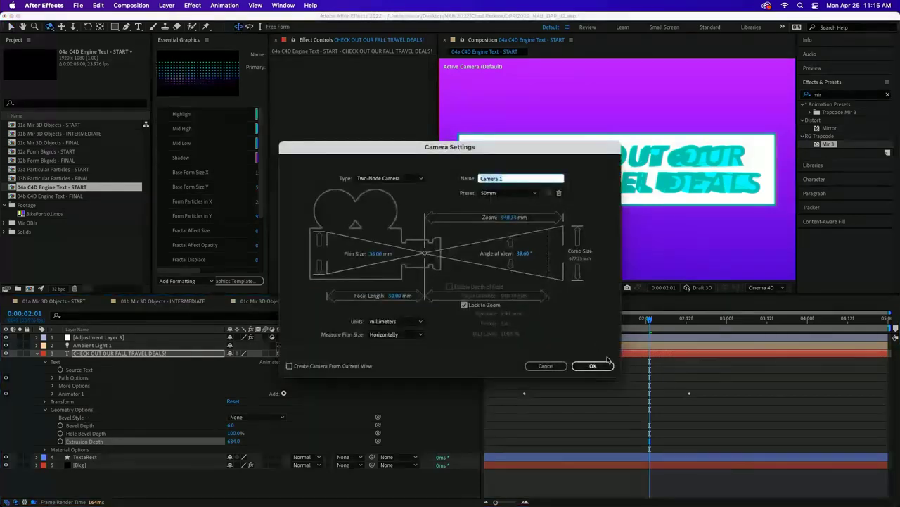
left_click(593, 366)
key("c")
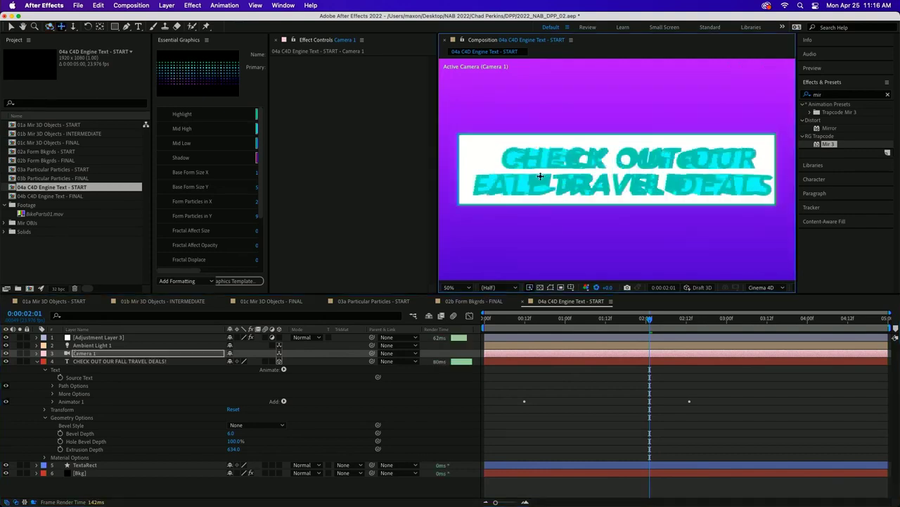
key("c")
key("c")
left_click_drag(545, 169, 569, 211)
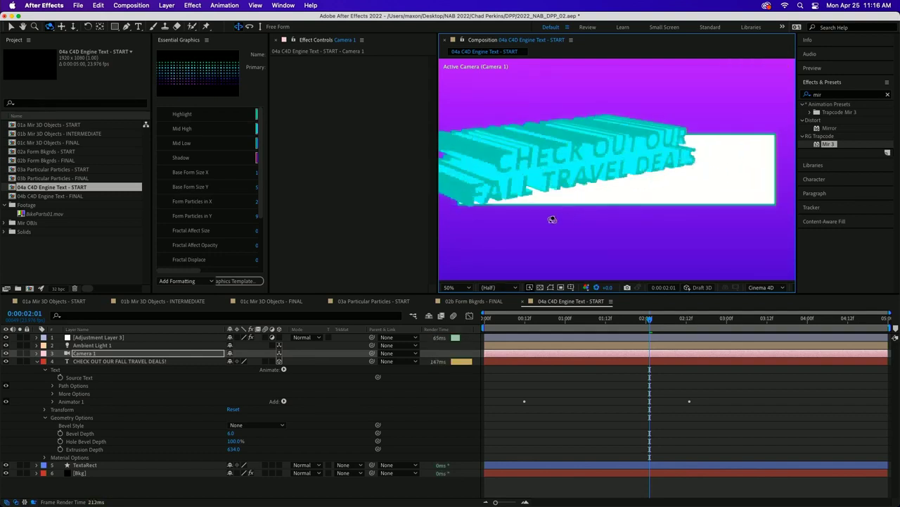
Undo the camera orbit, delete Camera 1, and give the headline text a Concave bevel with an Extrusion Depth of 65
key("super+z")
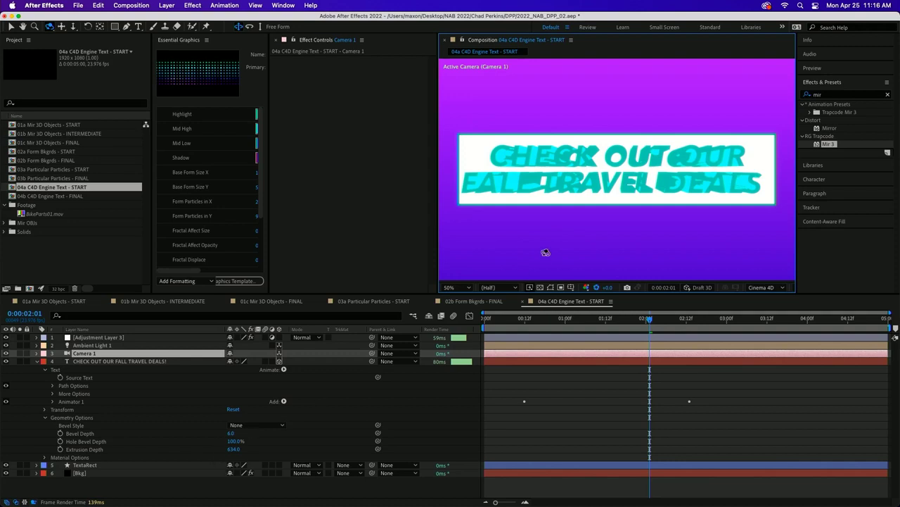
left_click(232, 450)
key("super+Up")
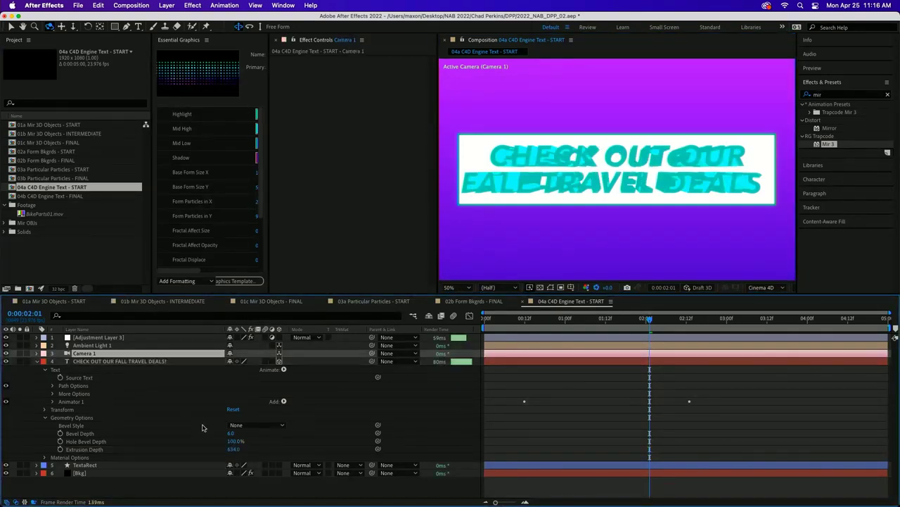
key("Delete")
left_click(202, 421)
left_click_drag(225, 419, 227, 424)
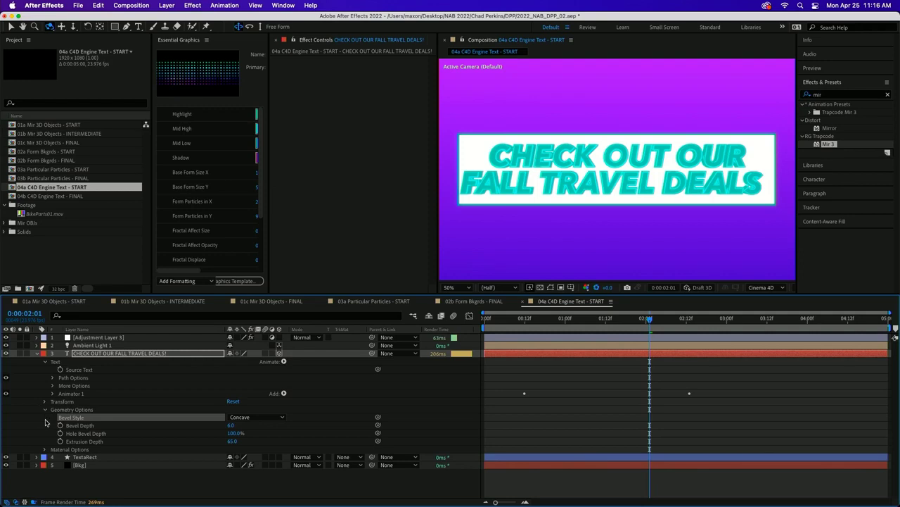
Reveal the headline layer's Material Options and preview the text animation from 0:00:01:15
left_click(45, 449)
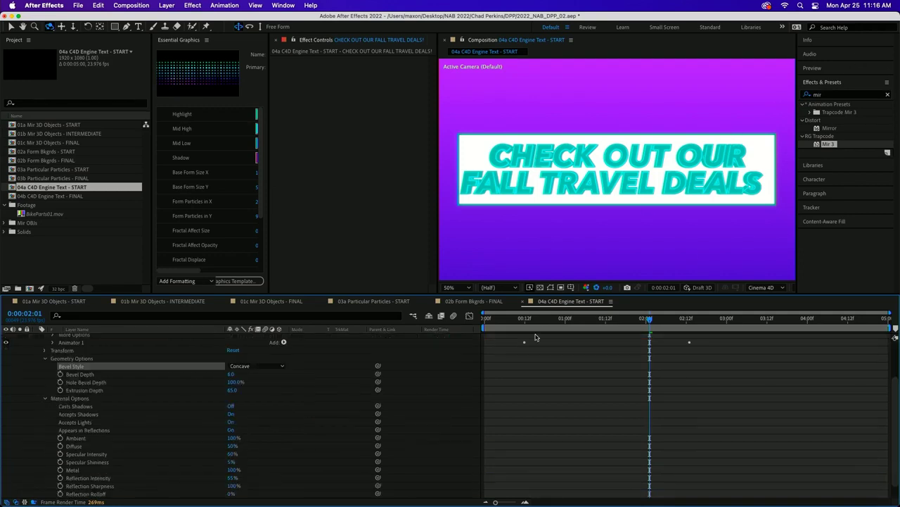
left_click_drag(535, 318, 615, 318)
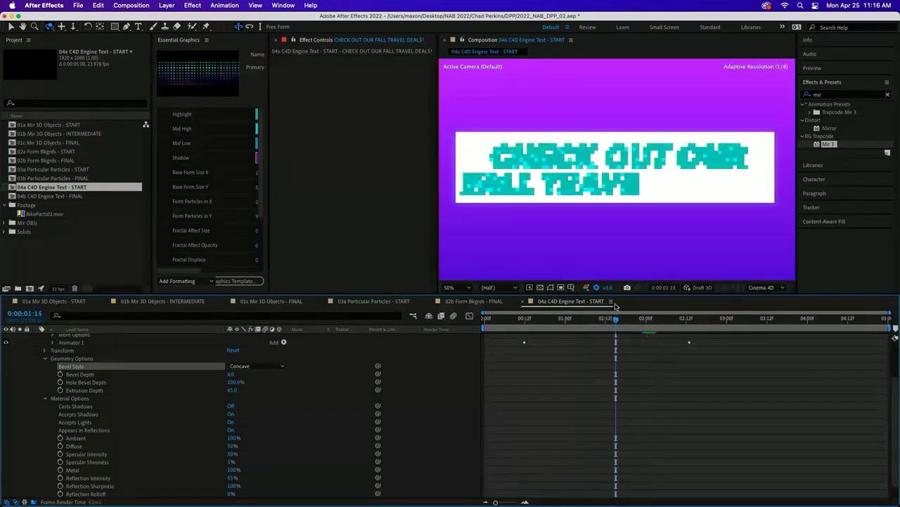
key("space")
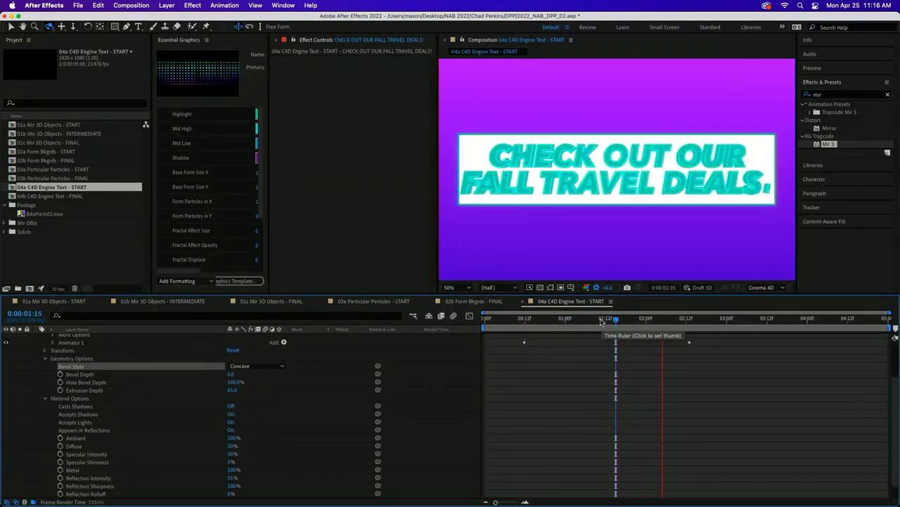
key("space")
mouse_move(475, 500)
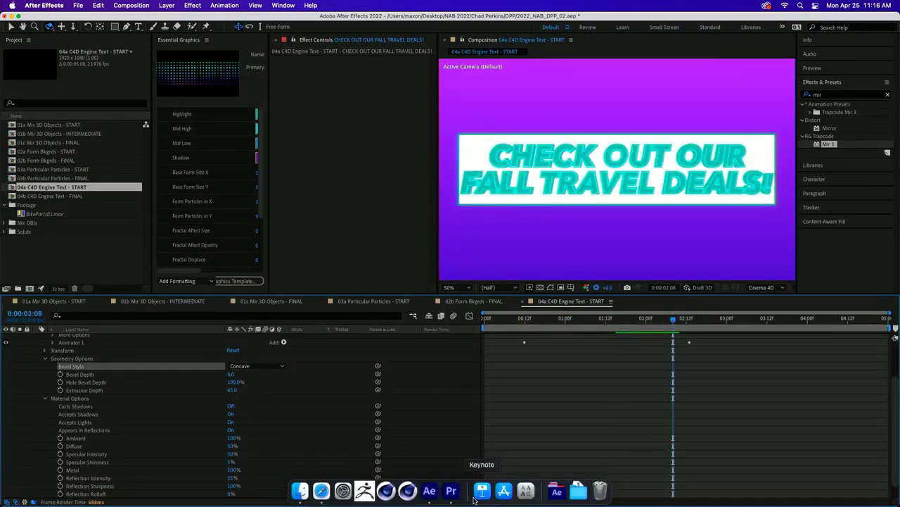
Collapse the headline text layer's properties and select the TextaRect shape layer
scroll(51, 357, "up", 3)
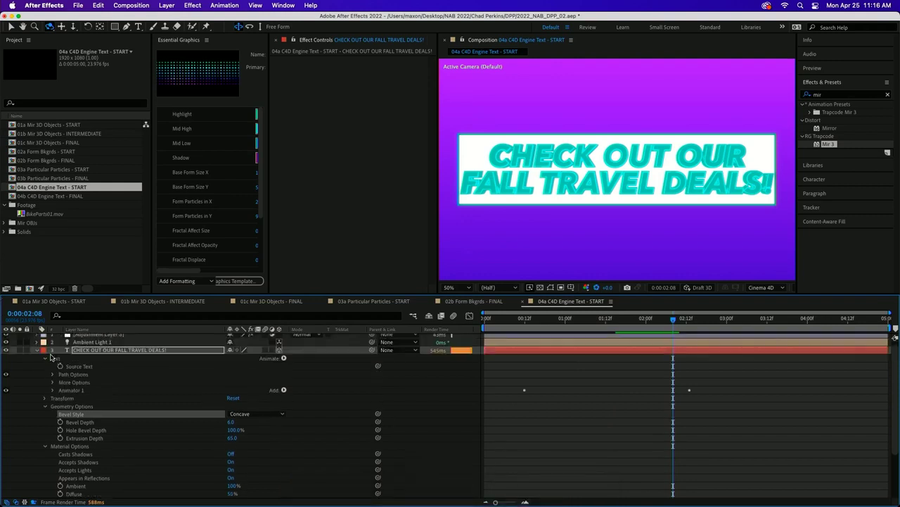
left_click(38, 353)
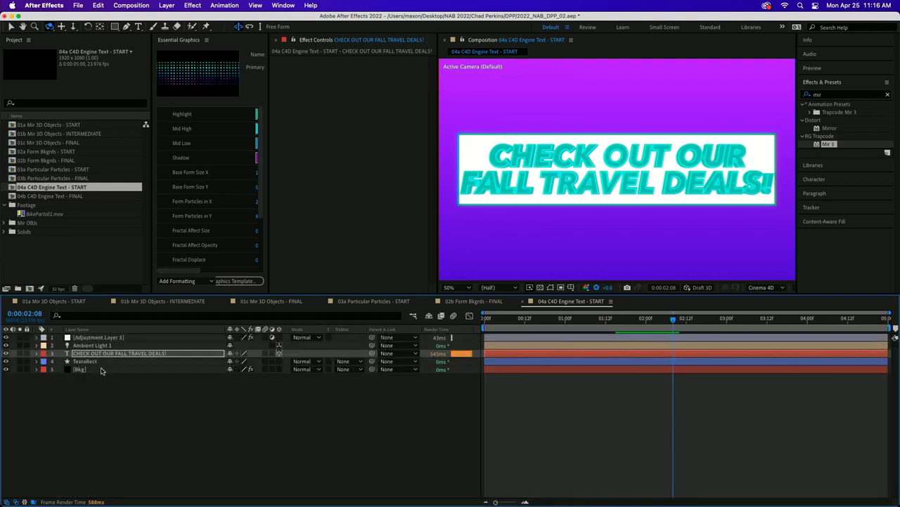
left_click(96, 363)
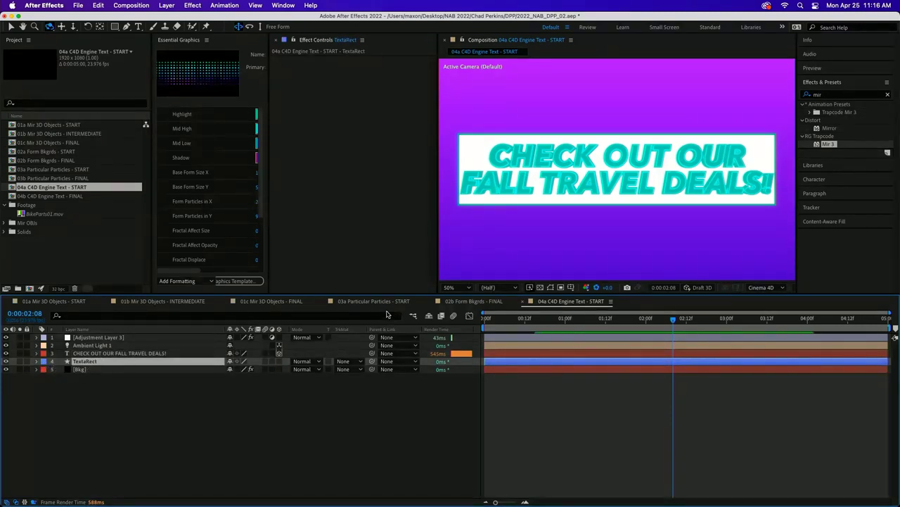
Open the 04b C4D Engine Text - FINAL composition and reveal the full expression on the TextaRect layer's Size property
double_click(49, 195)
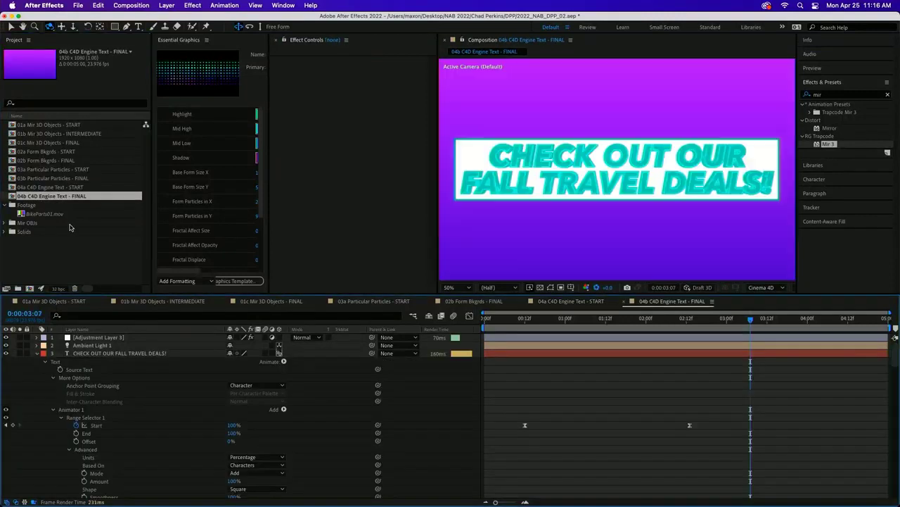
left_click(39, 354)
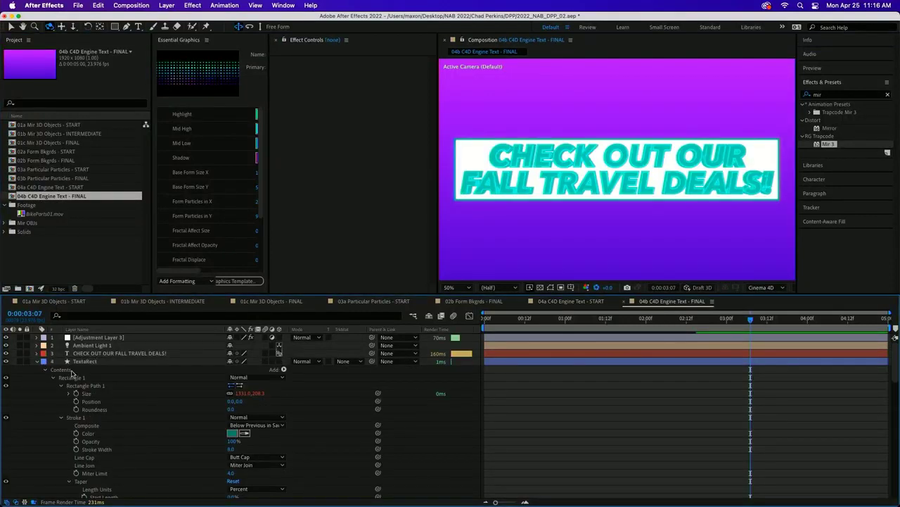
left_click(86, 362)
key("e")
key("e")
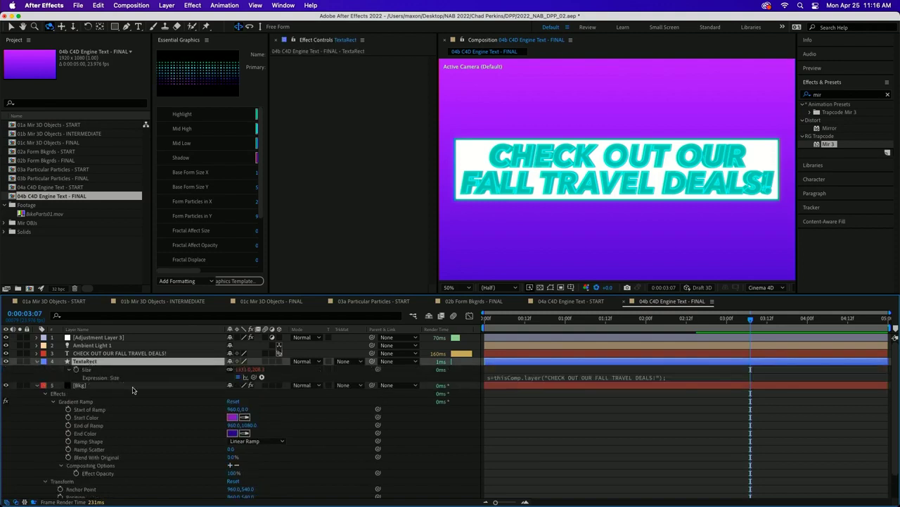
left_click(91, 385)
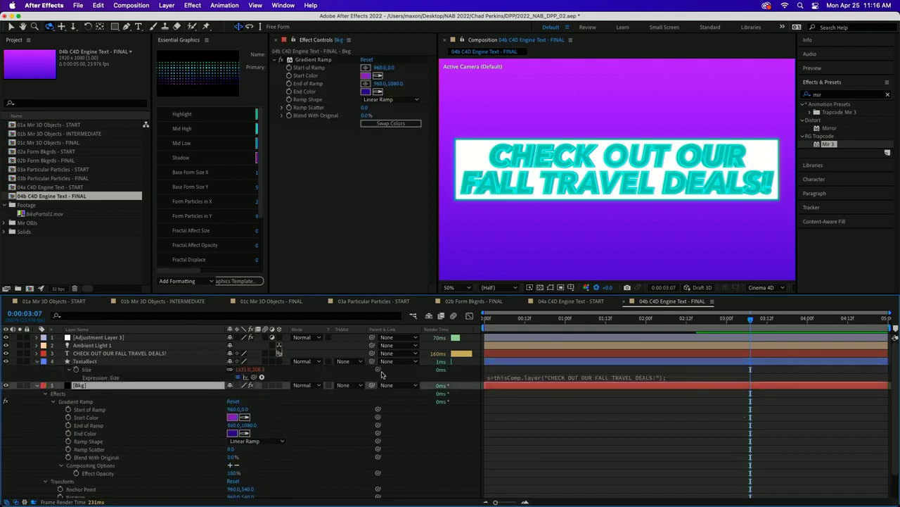
left_click(653, 380)
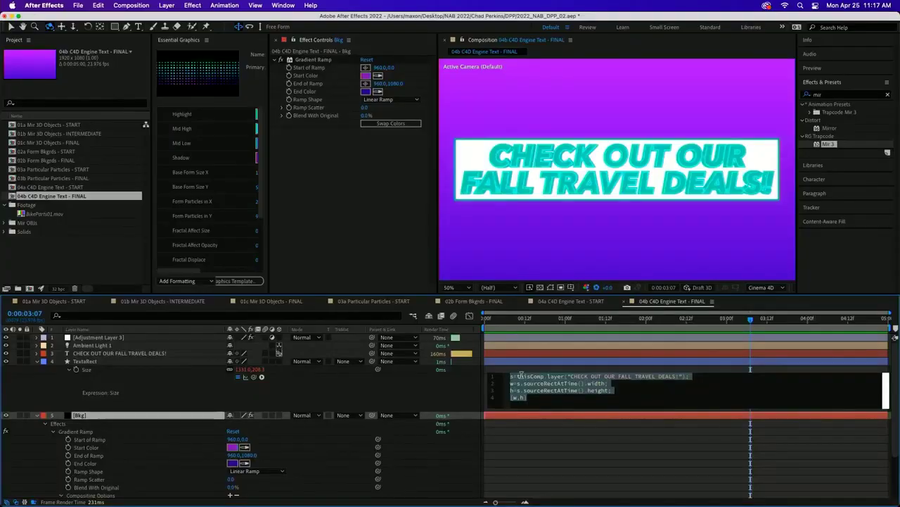
Try adding a Size expression line that assigns s to the headline text layer by pick whip, and delete that line
left_click(522, 376)
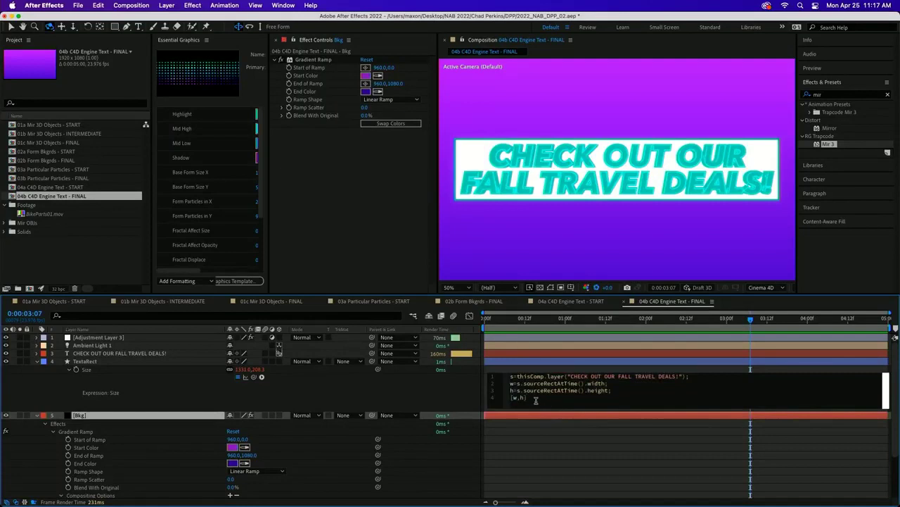
key("Return")
type("s=")
left_click_drag(254, 378, 107, 353)
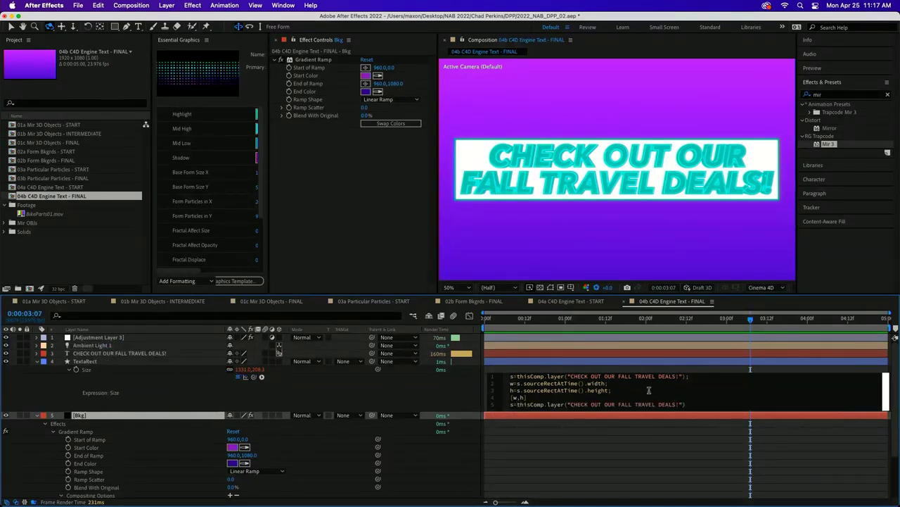
left_click_drag(686, 404, 490, 401)
key("BackSpace")
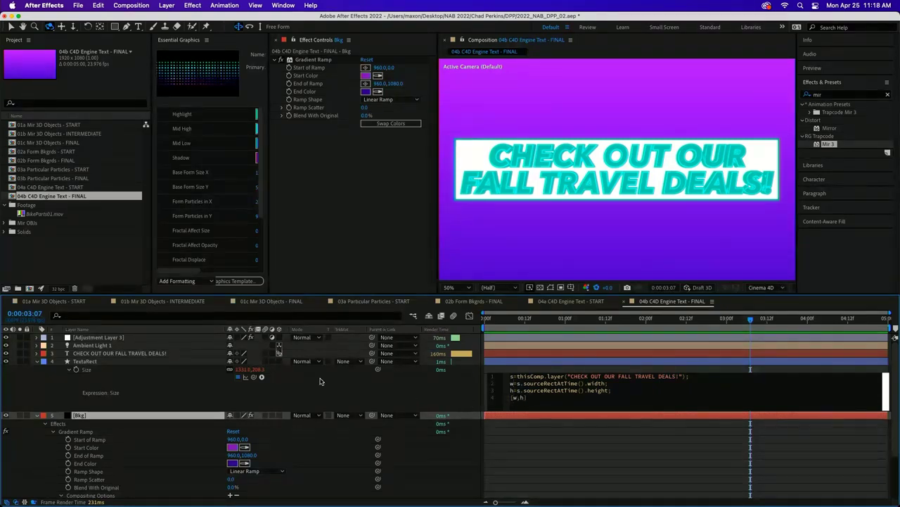
left_click(130, 353)
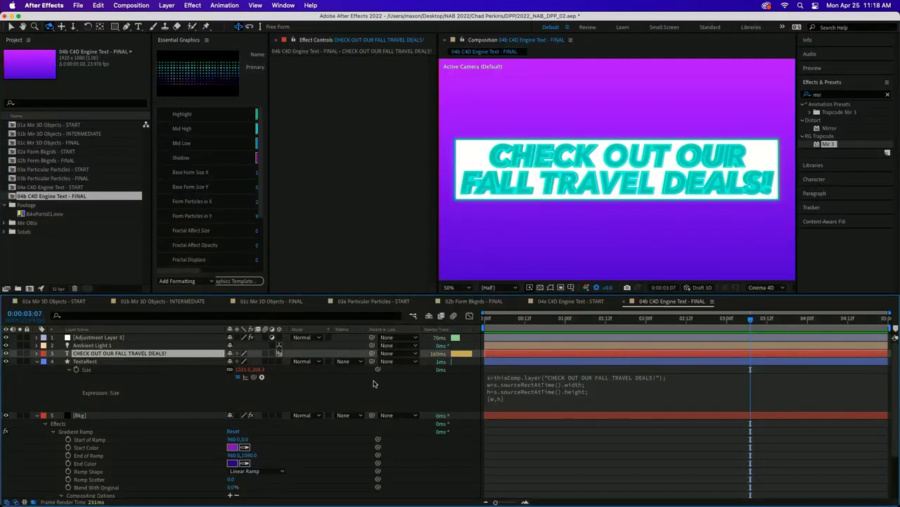
Switch to Premiere Pro, open the 04_C4DAE Text sequence and select its C4D Text Box clip
key("super+Tab")
key("super+shift+Tab")
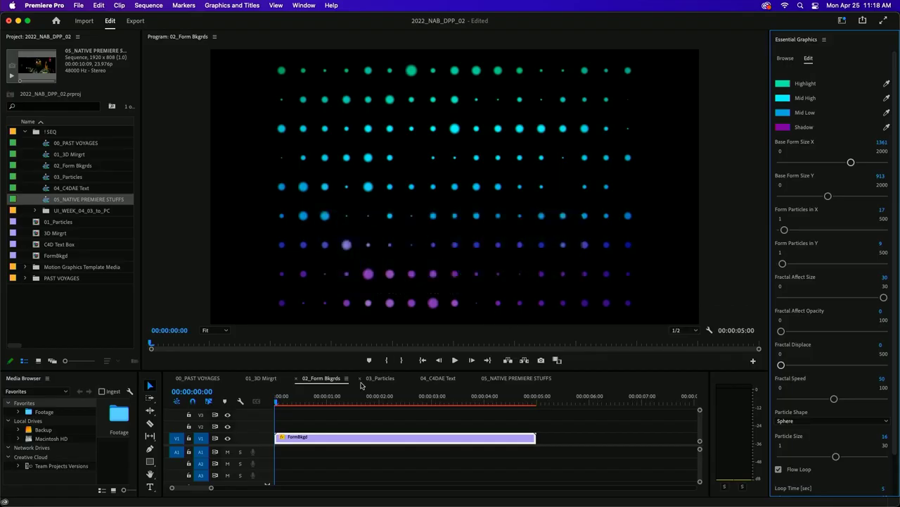
left_click(444, 379)
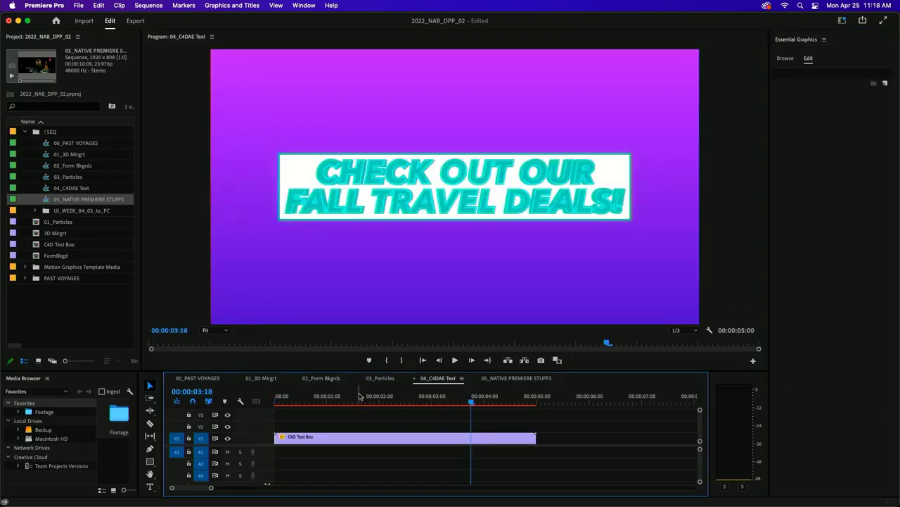
left_click(380, 440)
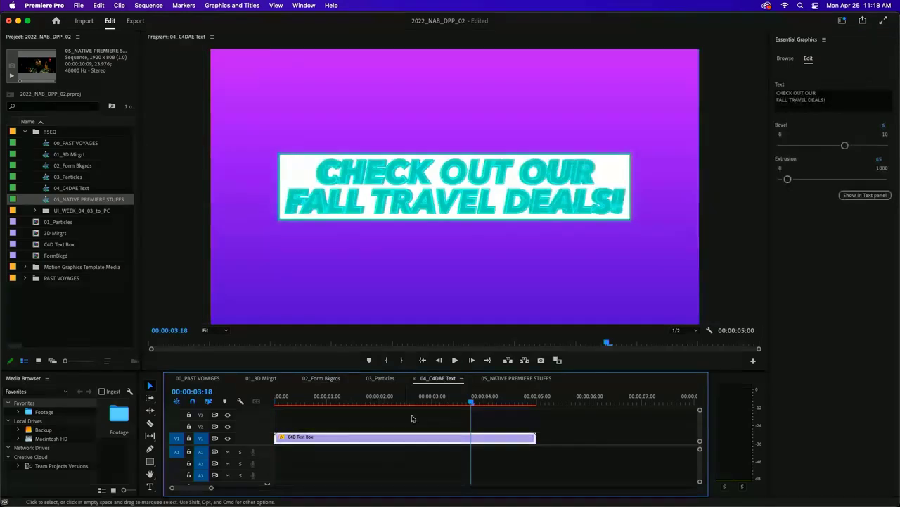
Replace FALL with SEPTEMBER in the template's text so it reads "CHECK OUT OUR SEPTEMBER TRAVEL DEALS!"
left_click(788, 103)
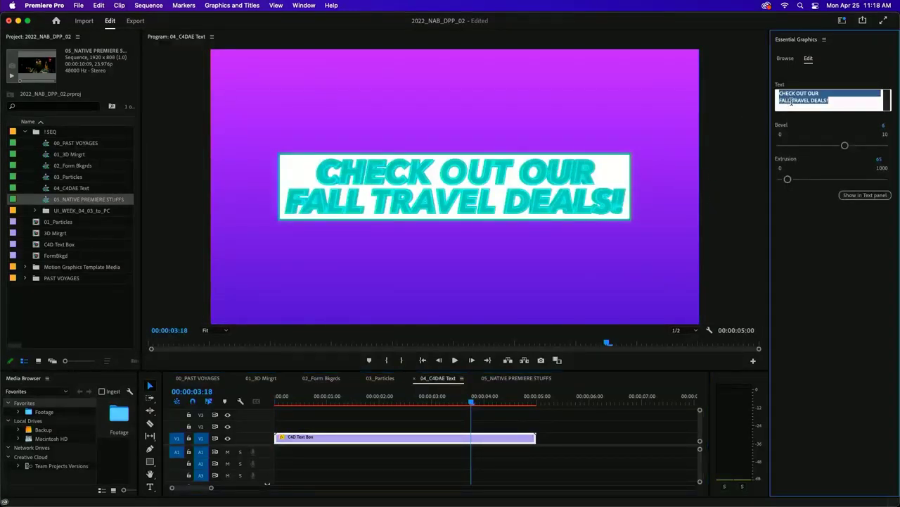
left_click(791, 101)
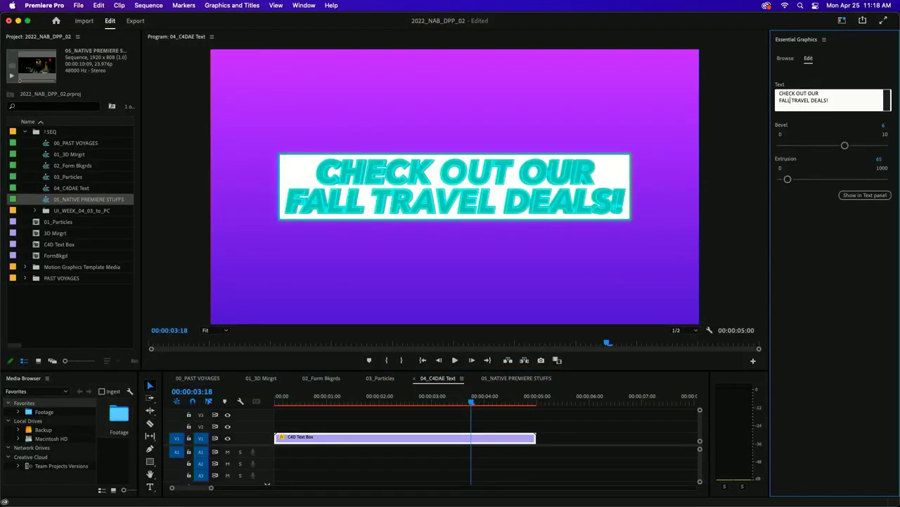
key("BackSpace")
key("BackSpace")
key("BackSpace")
key("BackSpace")
key("BackSpace")
type("SEPTEMBER")
key("super+s")
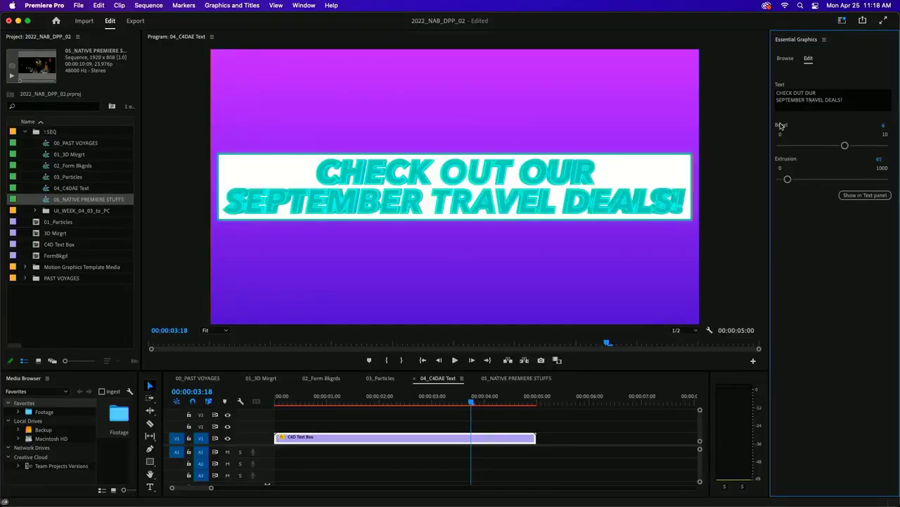
Open the 05_NATIVE PREMIERE STUFFS sequence and widen the project's file list to show the Frame Rate column
left_click(517, 381)
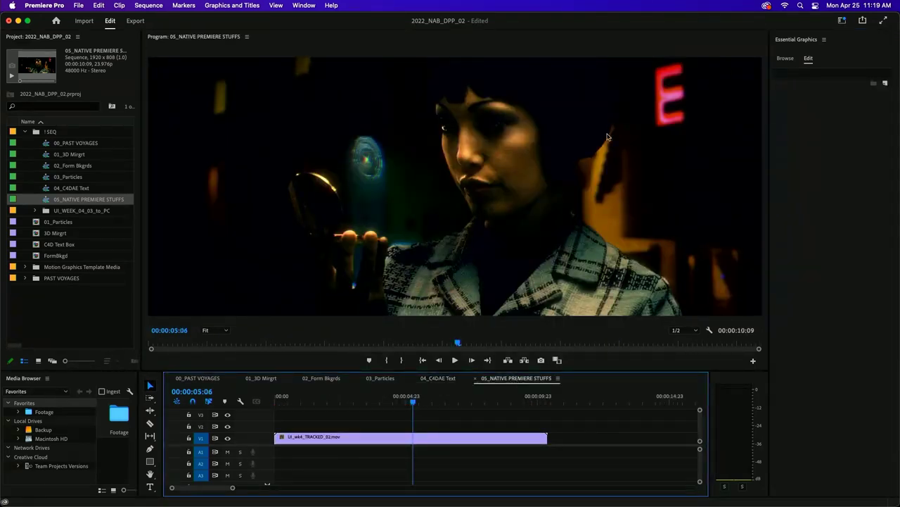
left_click_drag(141, 223, 190, 223)
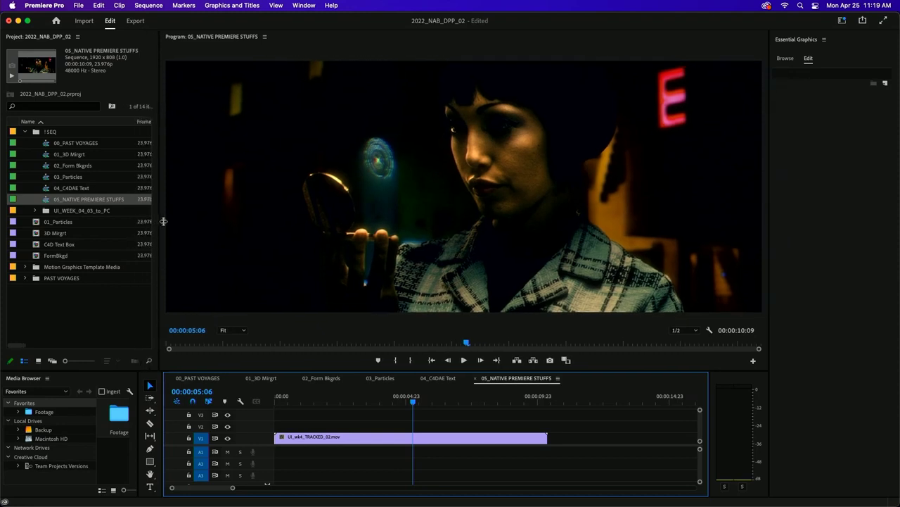
left_click(311, 7)
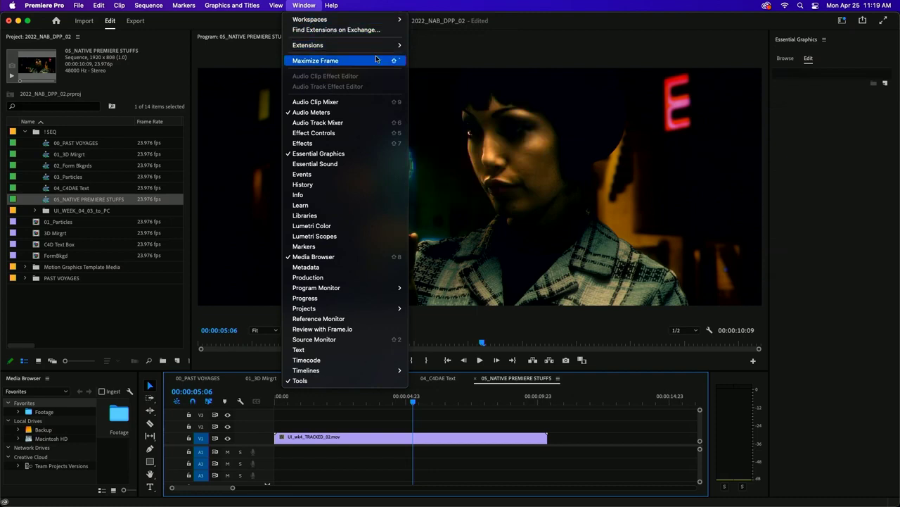
mouse_move(366, 45)
left_click(439, 56)
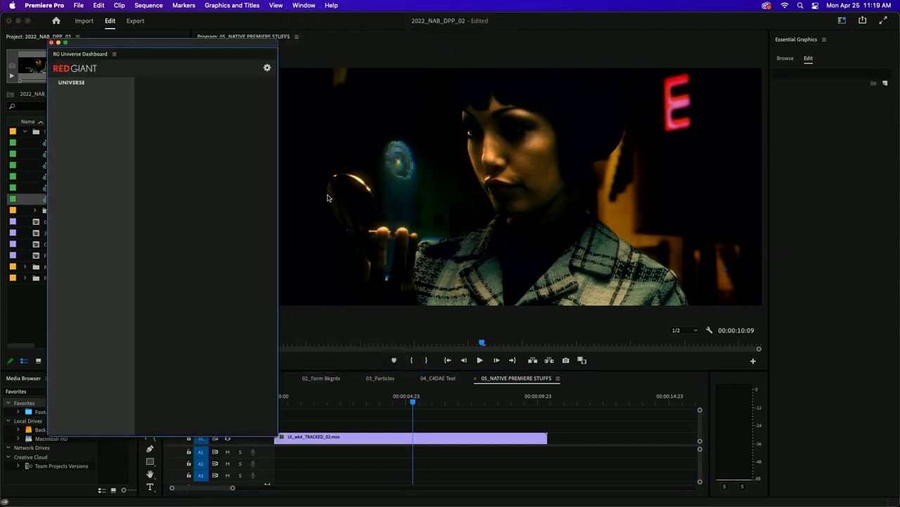
left_click_drag(280, 206, 422, 201)
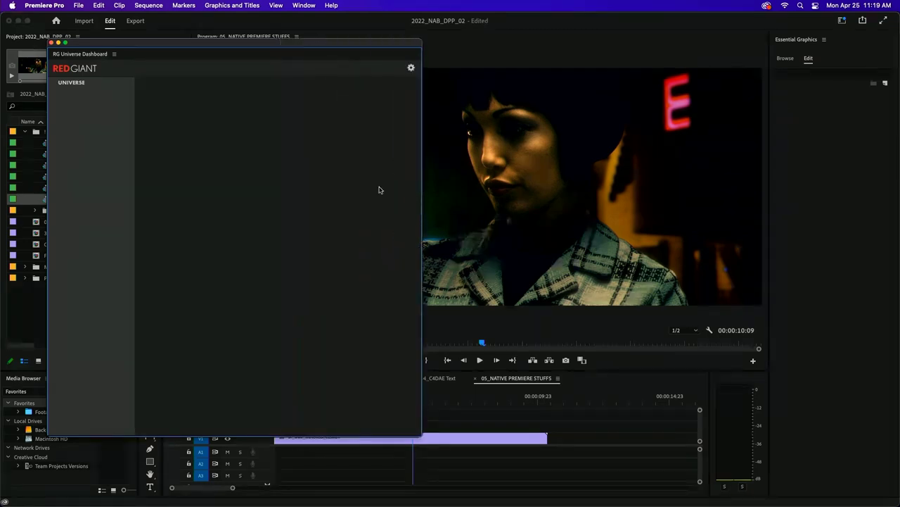
left_click(114, 54)
left_click(127, 61)
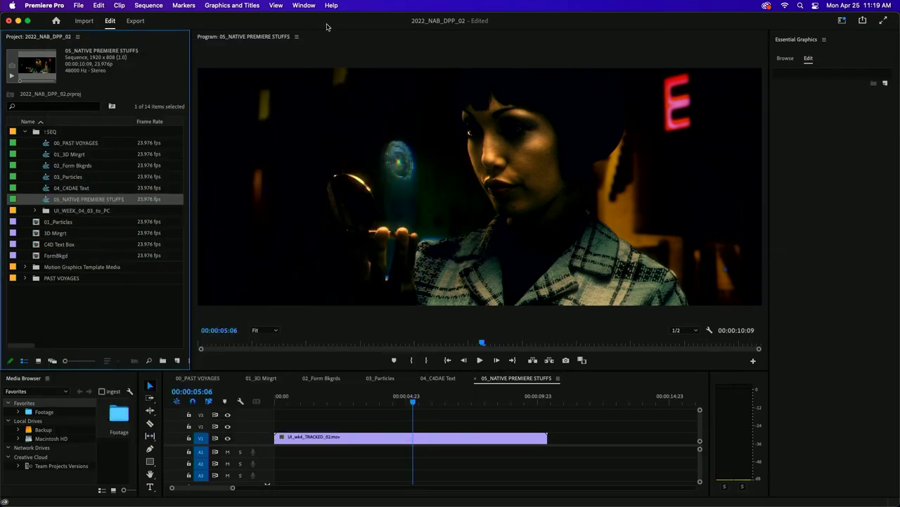
Open the RG Universe Dashboard extension, widen its window and select the Universe category
left_click(301, 5)
mouse_move(365, 46)
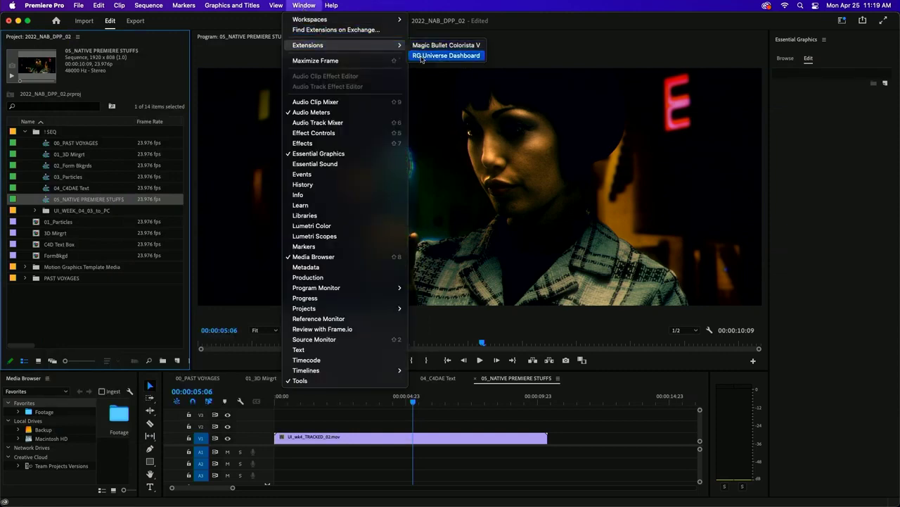
left_click(422, 56)
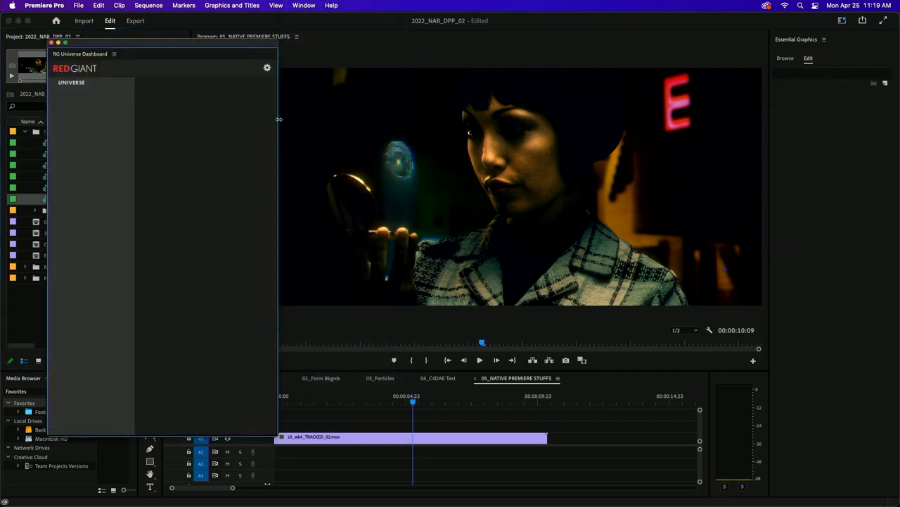
left_click_drag(278, 119, 474, 119)
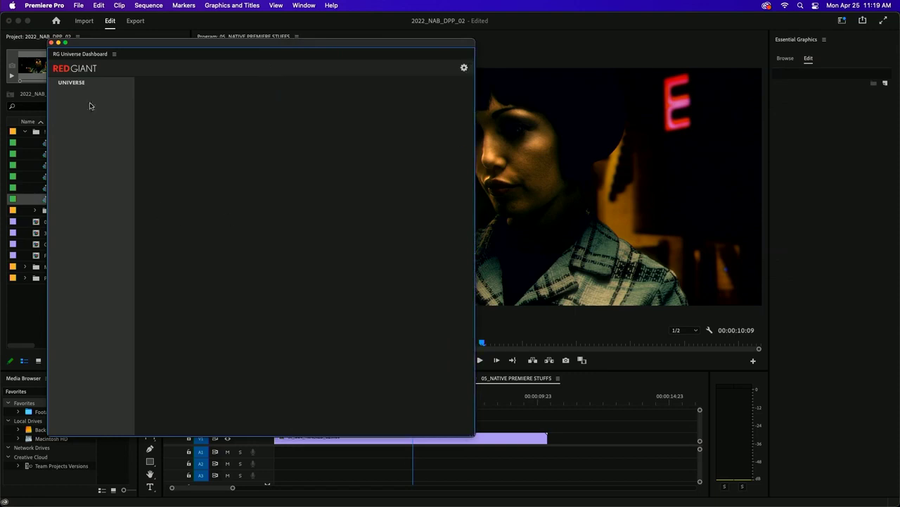
left_click(76, 85)
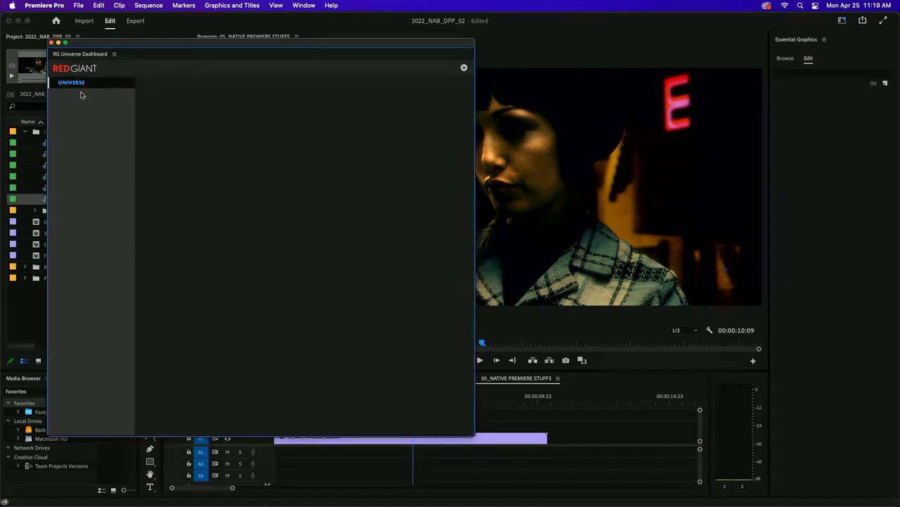
Close the RG Universe Dashboard and display the Effects panel
left_click(114, 54)
left_click(127, 63)
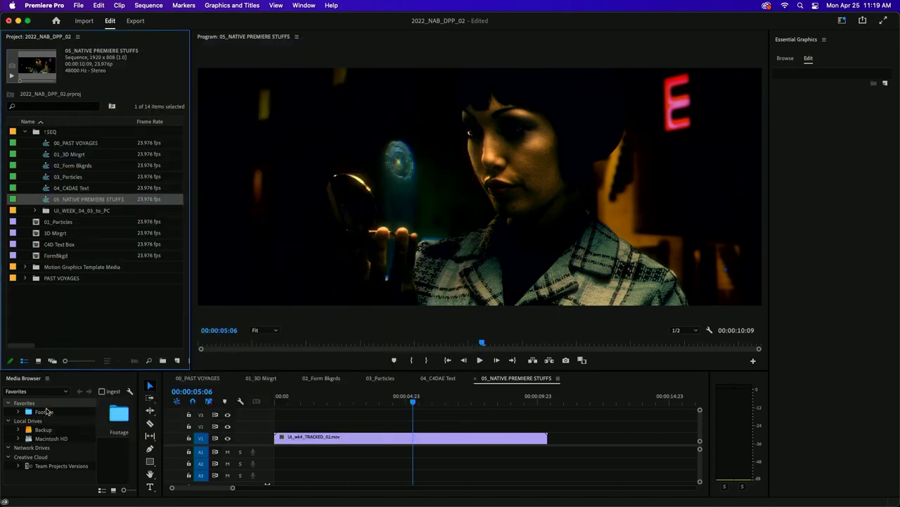
left_click(297, 7)
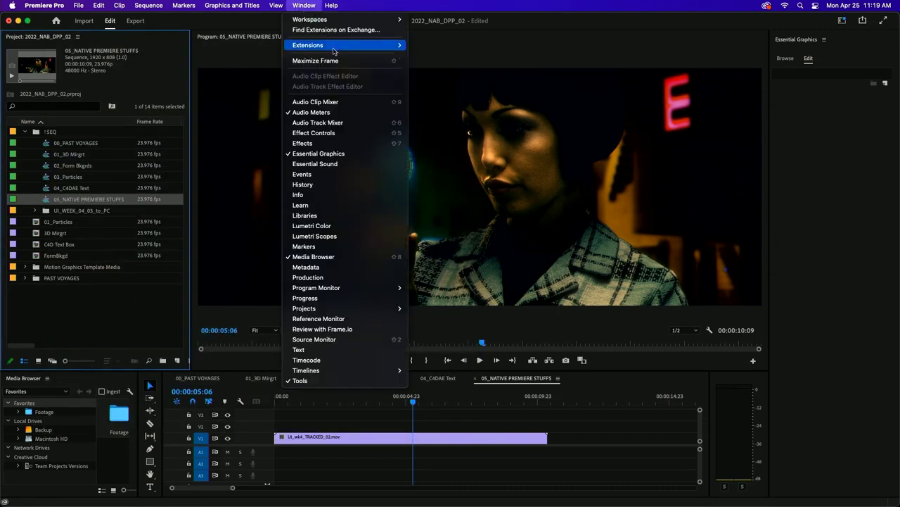
left_click(327, 143)
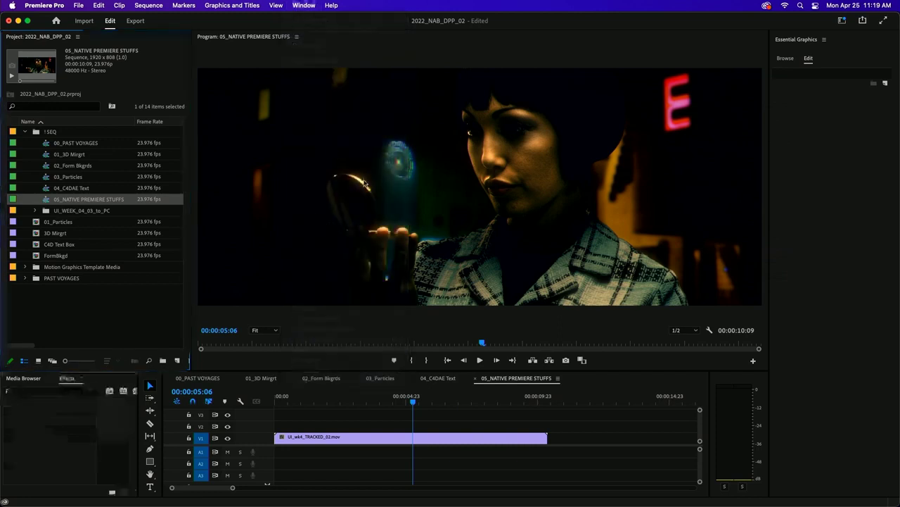
mouse_move(1, 503)
left_click(582, 327)
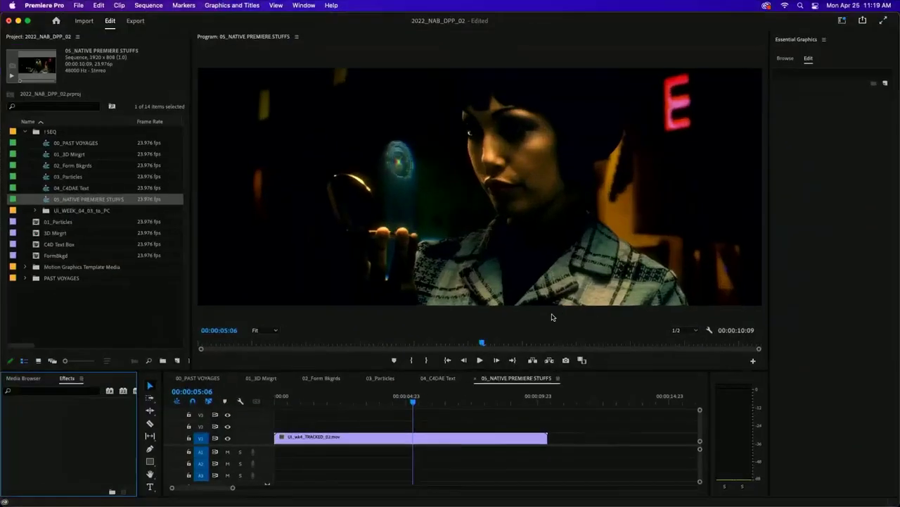
Dock the Effects panel beside the Project panel, widen it, and select the UI_wk4_TRACKED_02.mov clip
left_click_drag(67, 378, 182, 193)
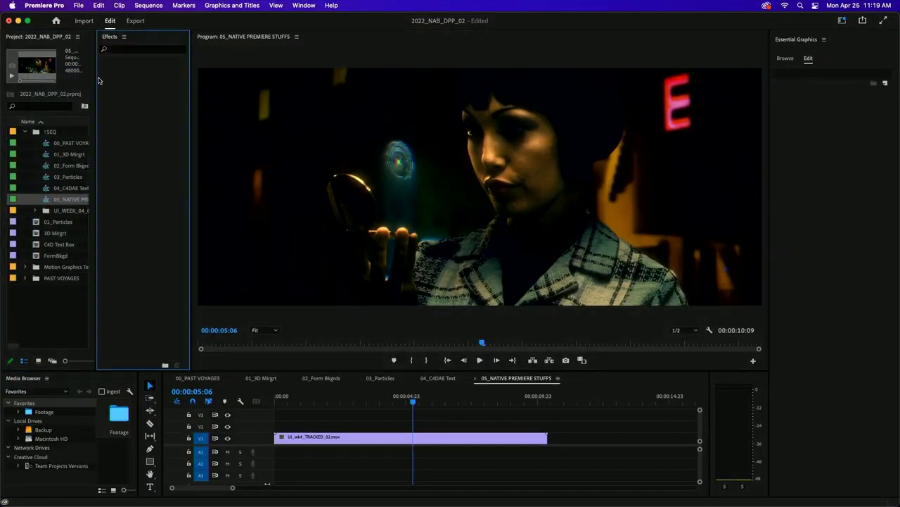
left_click_drag(95, 83, 41, 83)
left_click(330, 437)
left_click(57, 43)
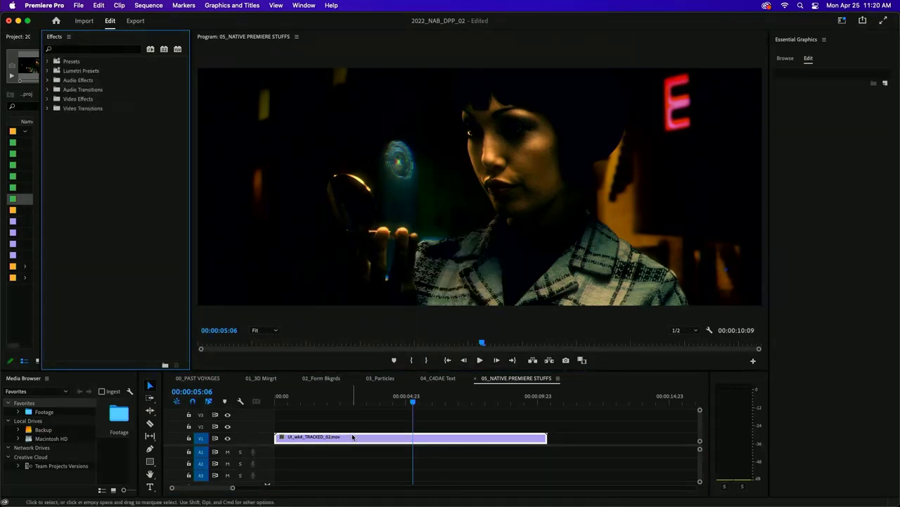
Move the playhead to 00:00:00:21 and expand the Video Effects category to reach the RG Universe folders
left_click(298, 397)
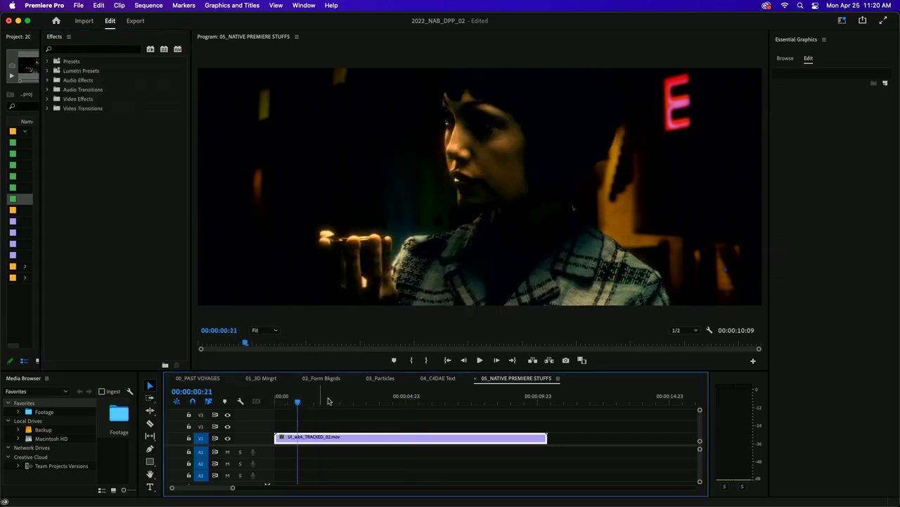
left_click(47, 99)
scroll(98, 248, "down", 3)
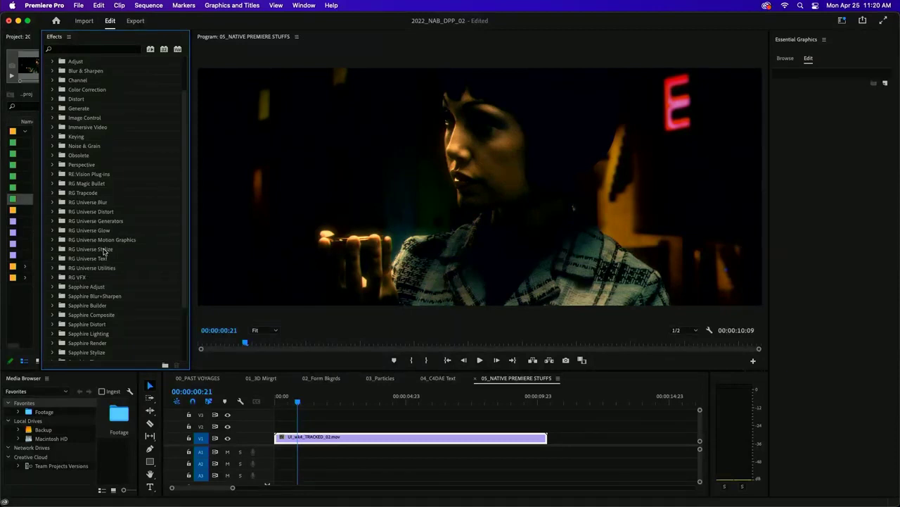
Scrub through the tracked hand-mirror footage and park the playhead at 00:00:04:08 to inspect the hologram
left_click(292, 407)
mouse_move(276, 401)
left_mouse_down()
mouse_move(275, 392)
mouse_move(289, 396)
left_mouse_up()
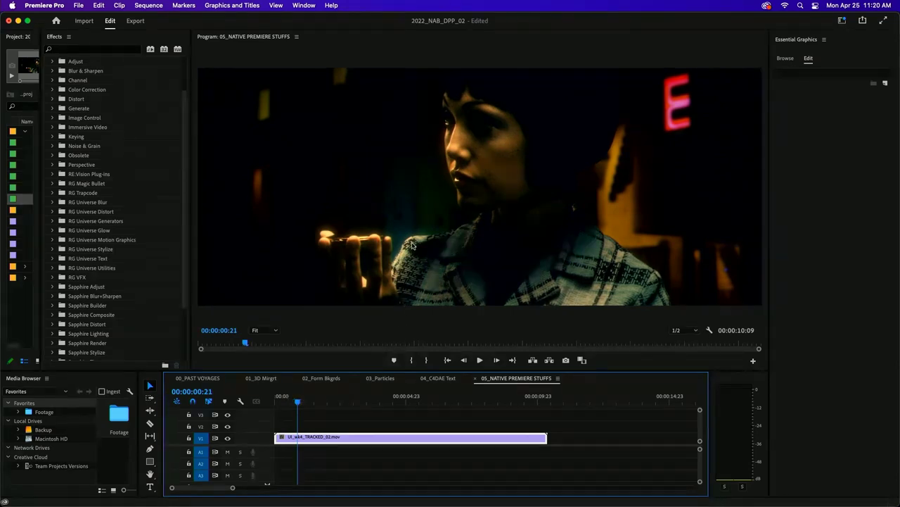
left_click(317, 402)
left_click_drag(317, 403, 388, 402)
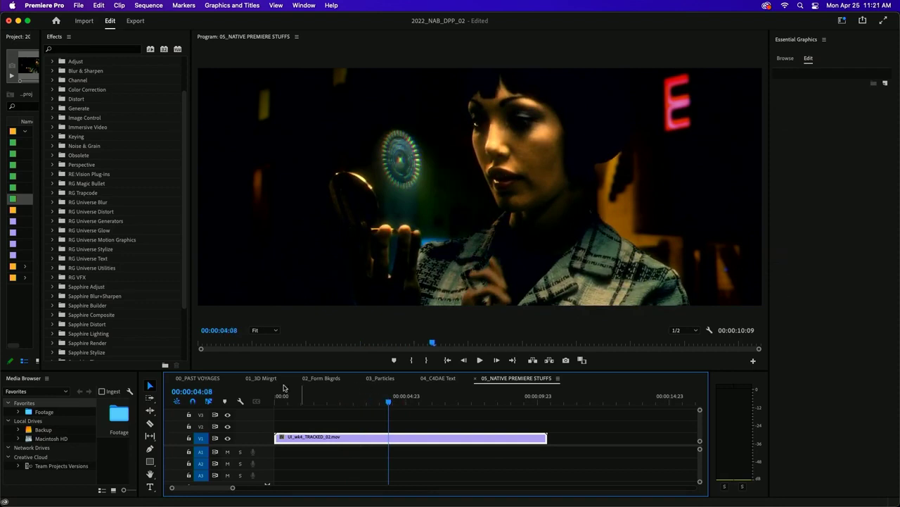
Expand the RG Universe Motion Graphics effects and select uni.HUD Components
double_click(61, 240)
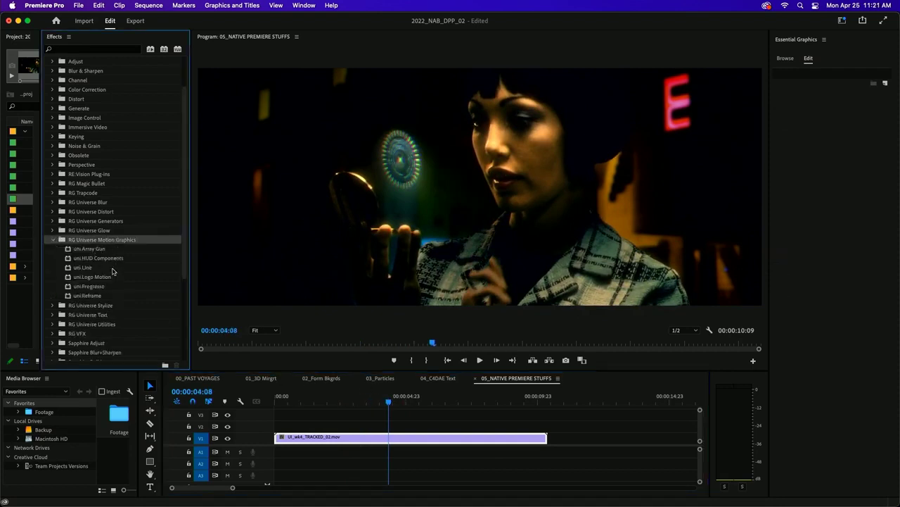
left_click(115, 259)
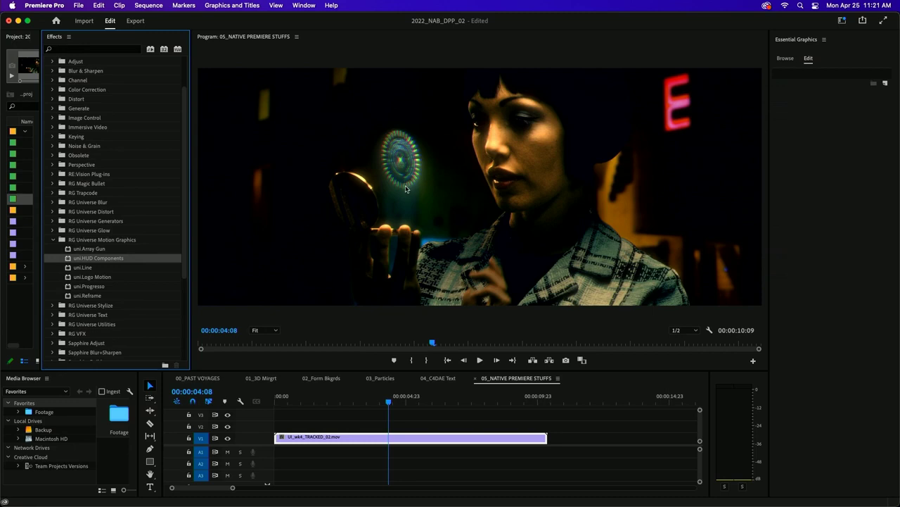
left_click(395, 422)
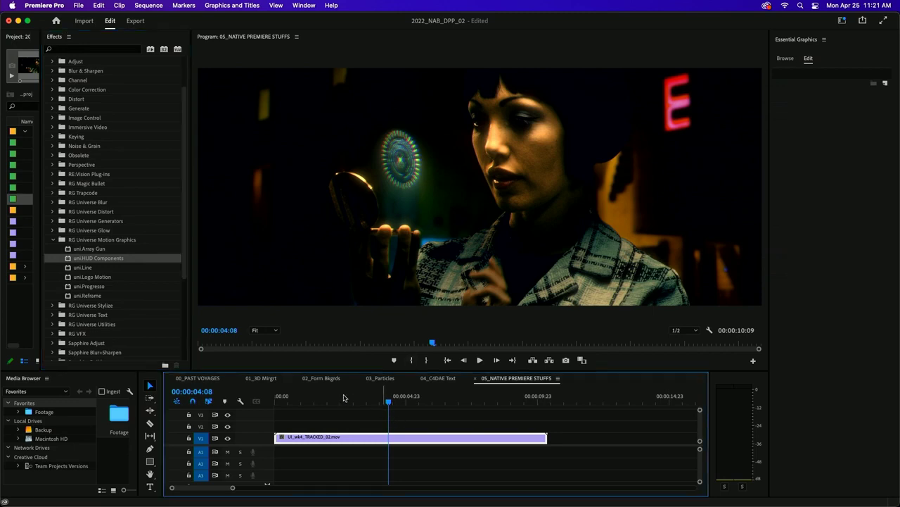
Play back the hologram section of the clip, then scrub to 00:00:05:03
left_click(366, 397)
key("space")
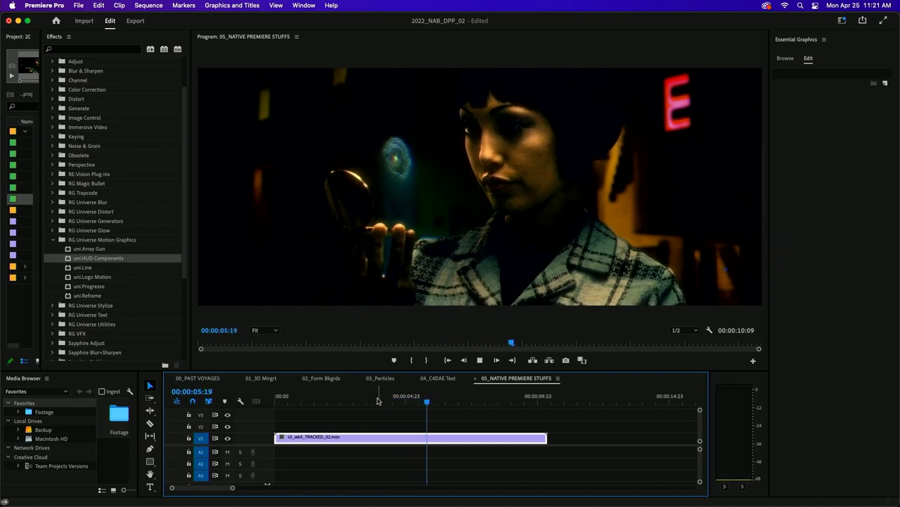
key("space")
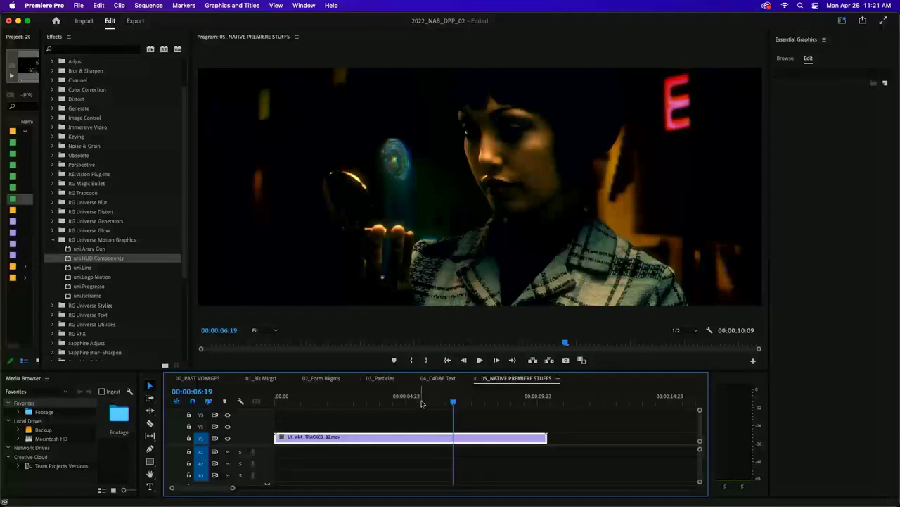
left_click(383, 400)
left_click_drag(374, 410, 409, 397)
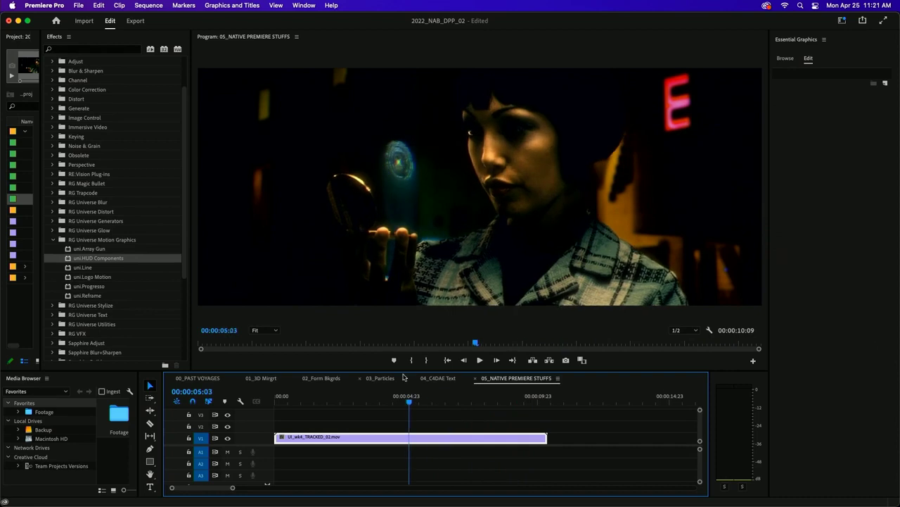